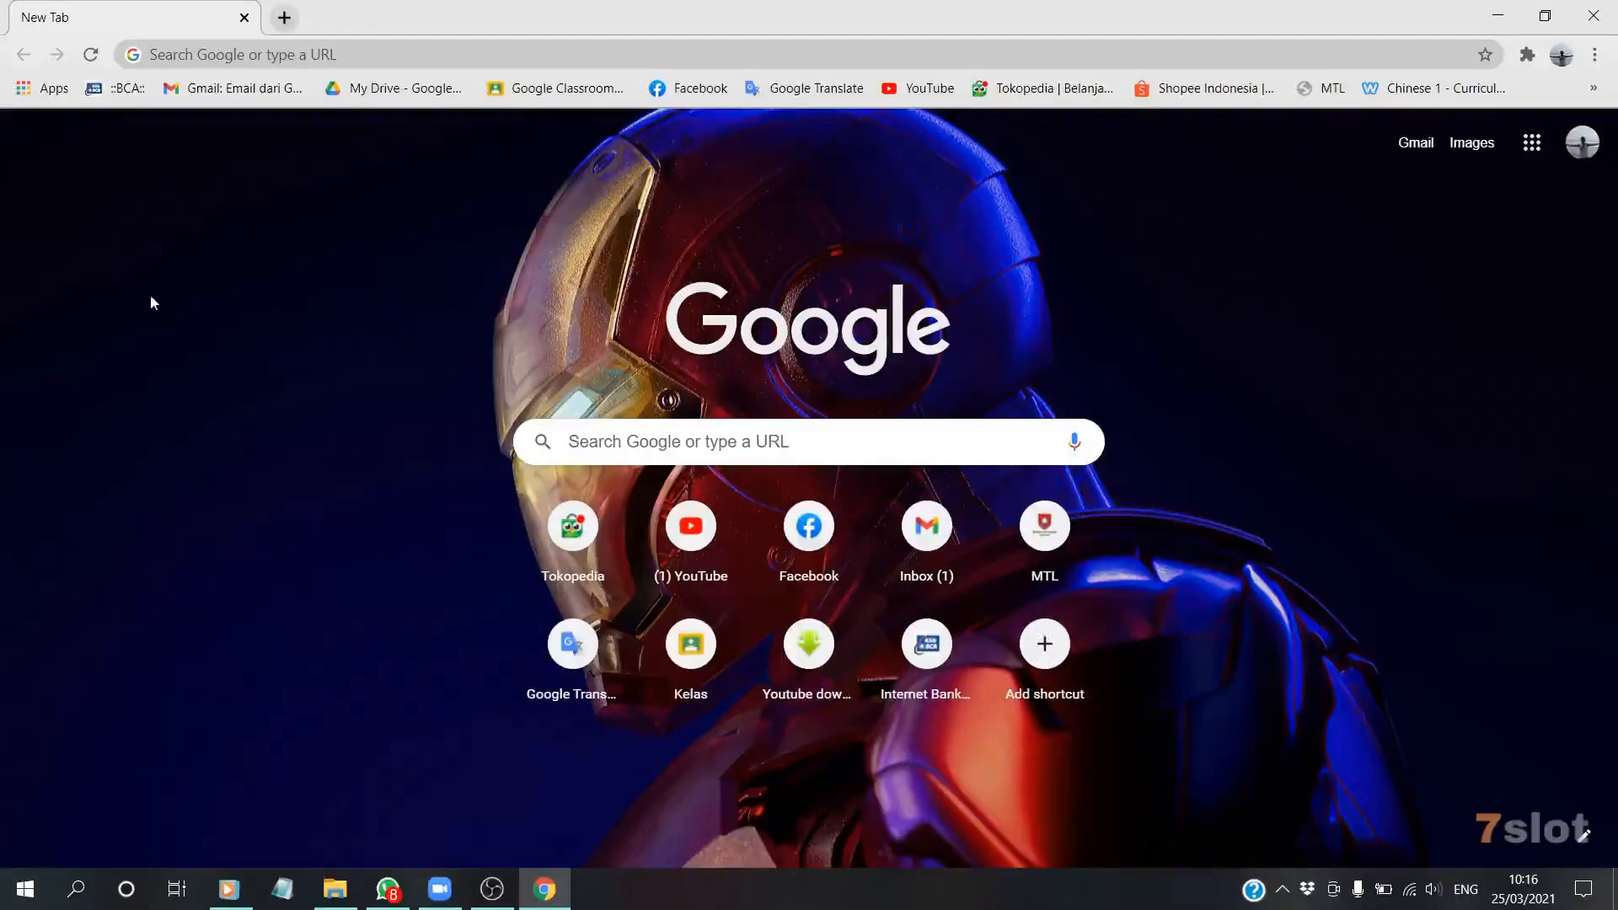
- Search the web for "google classroom" and open the Google Classroom site from the results
left_click(249, 55)
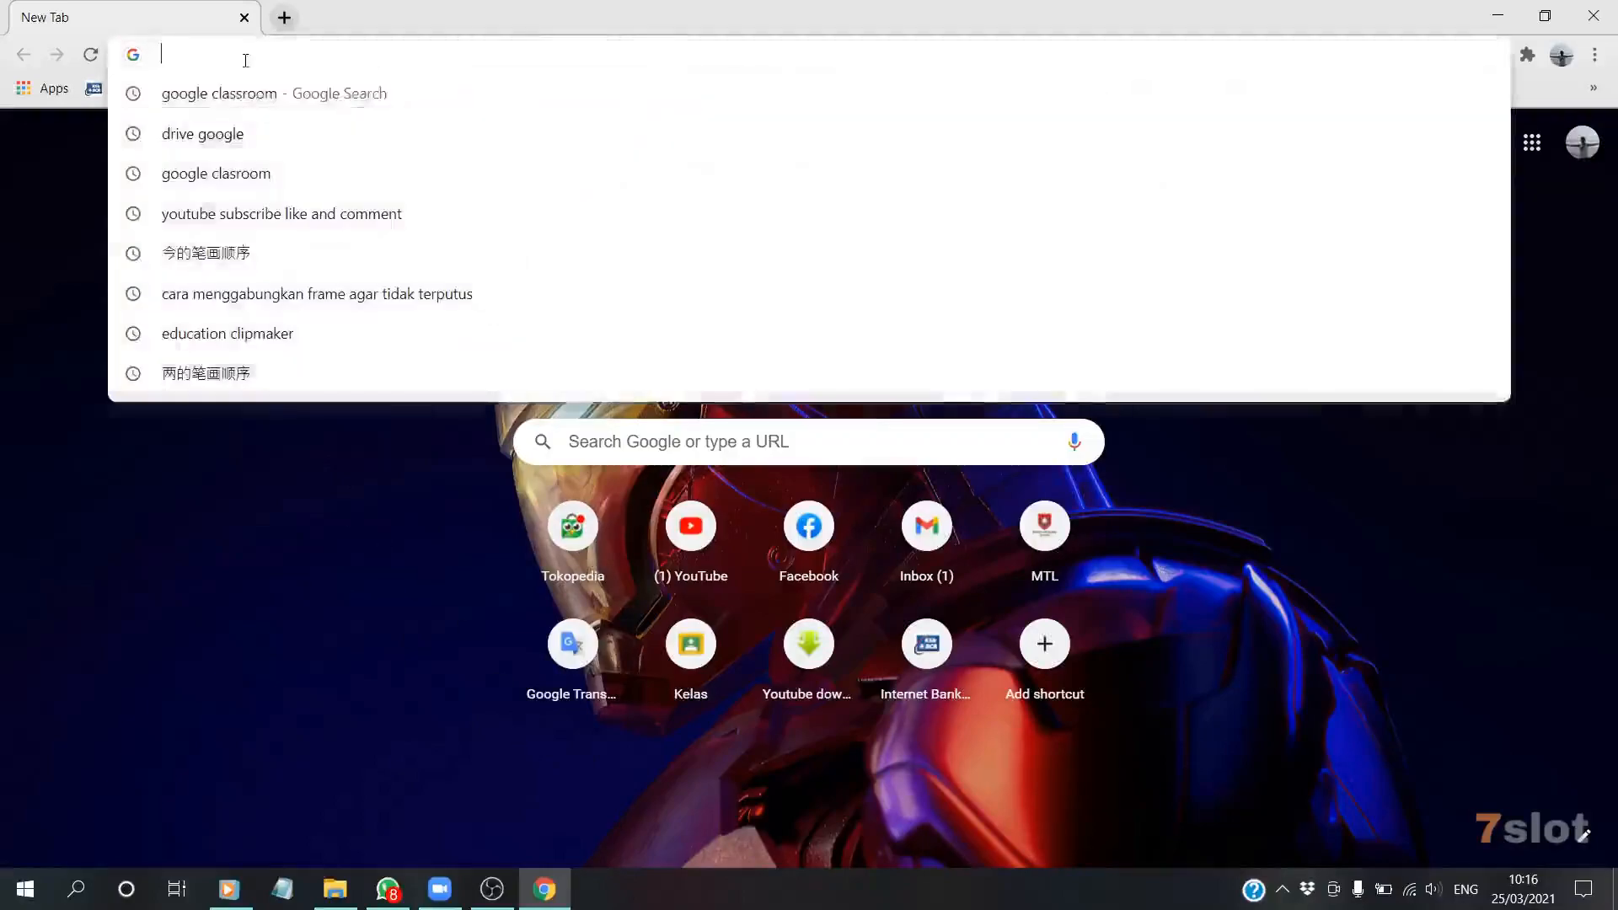
type("g")
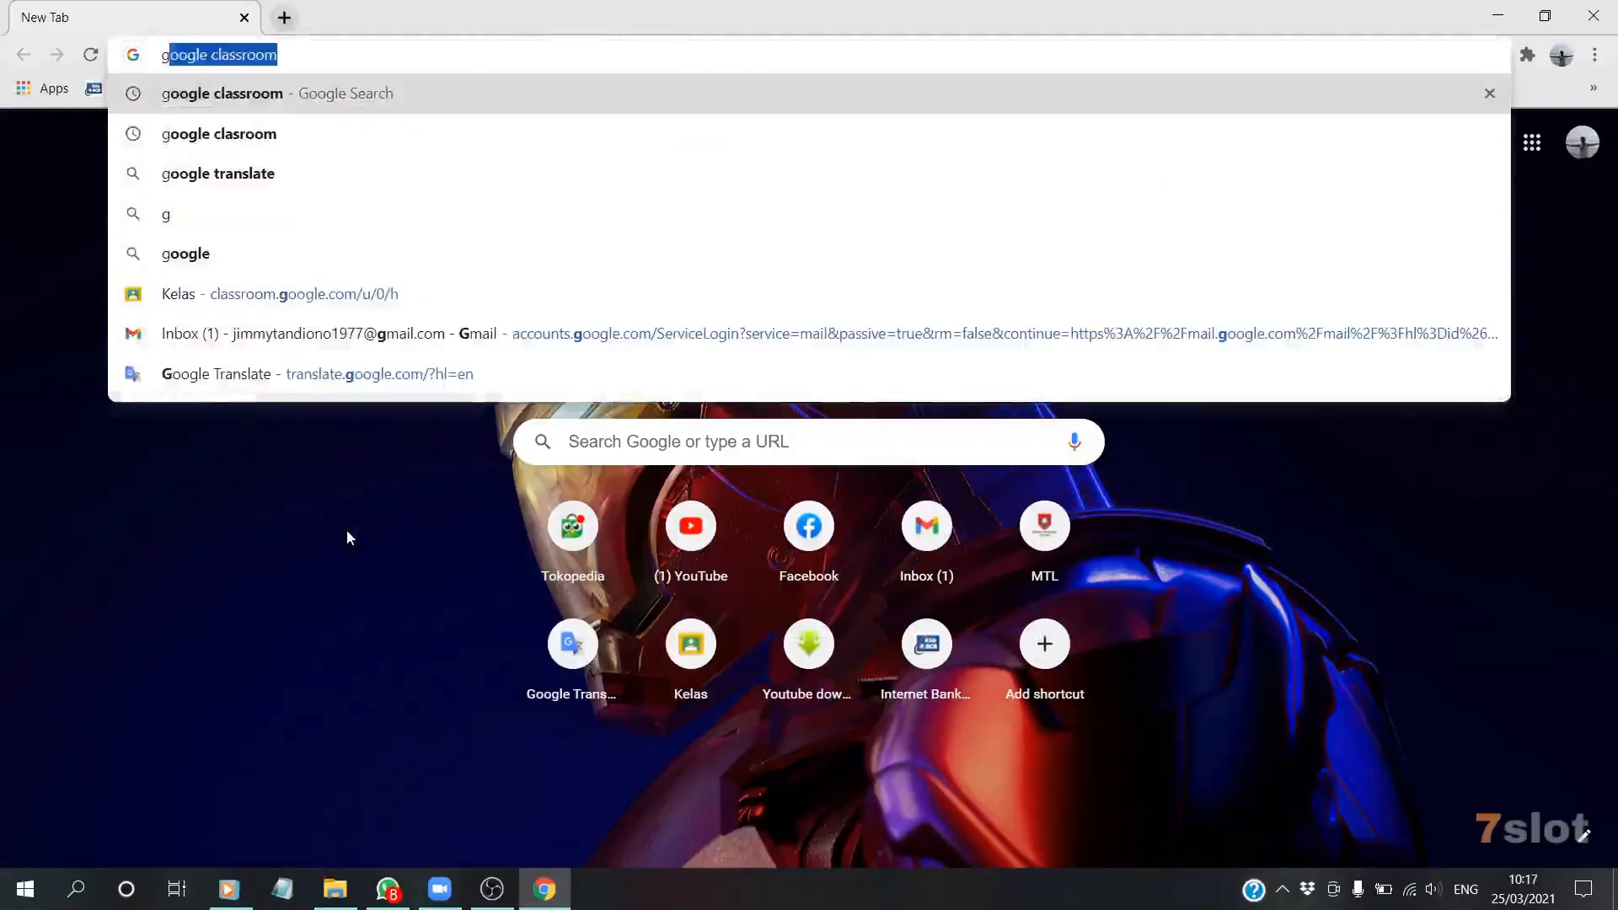
type("oogle classro")
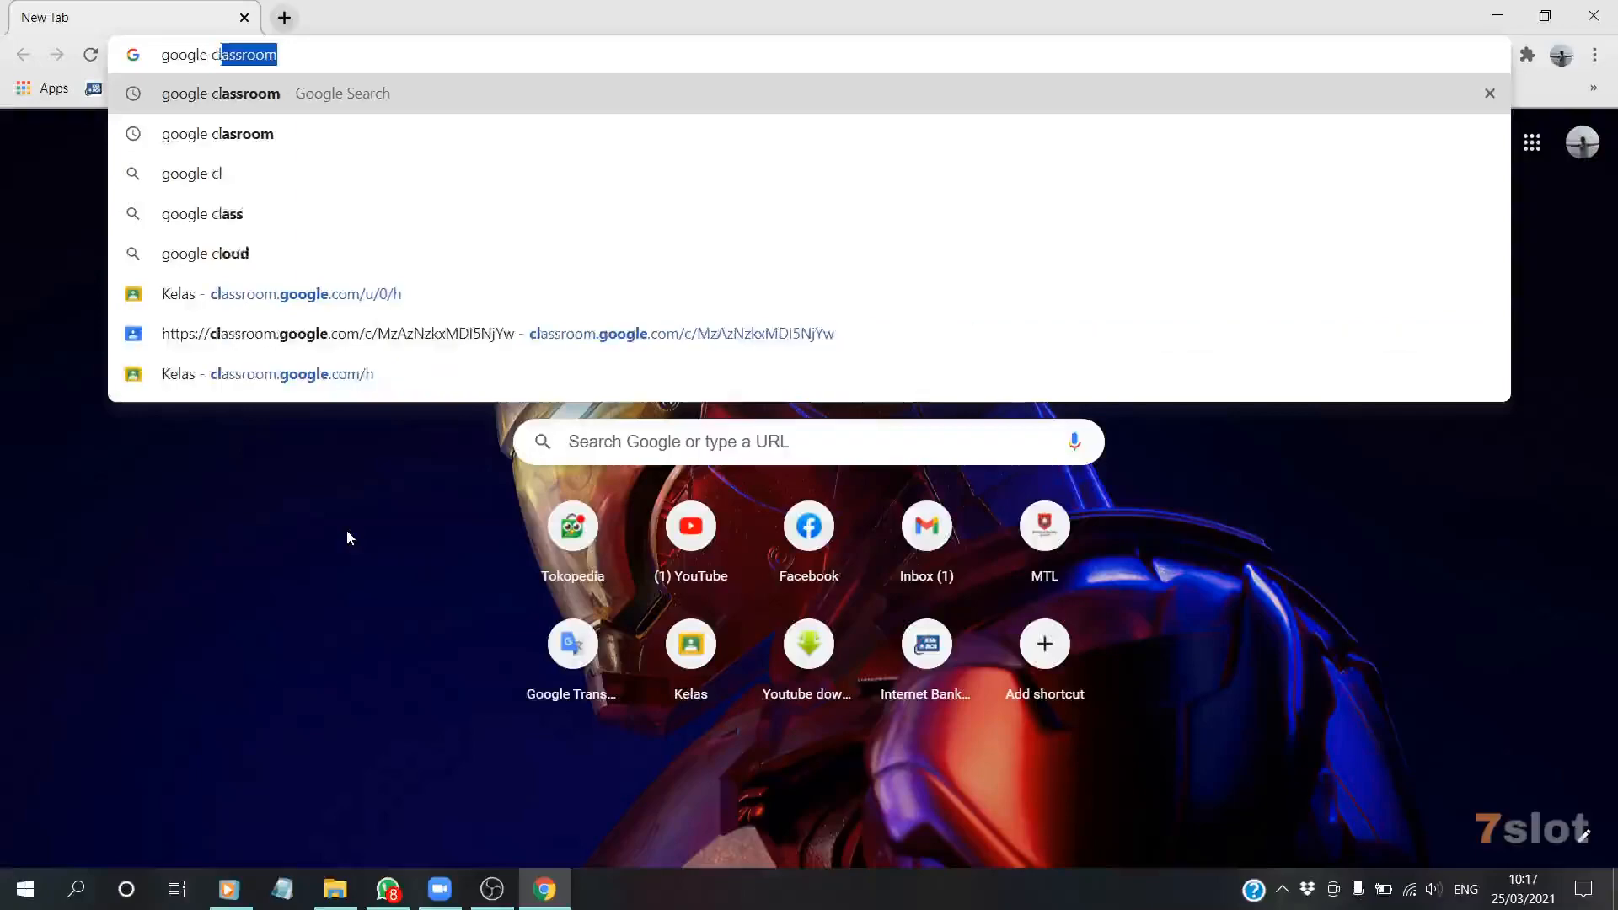
type("om")
key("Return")
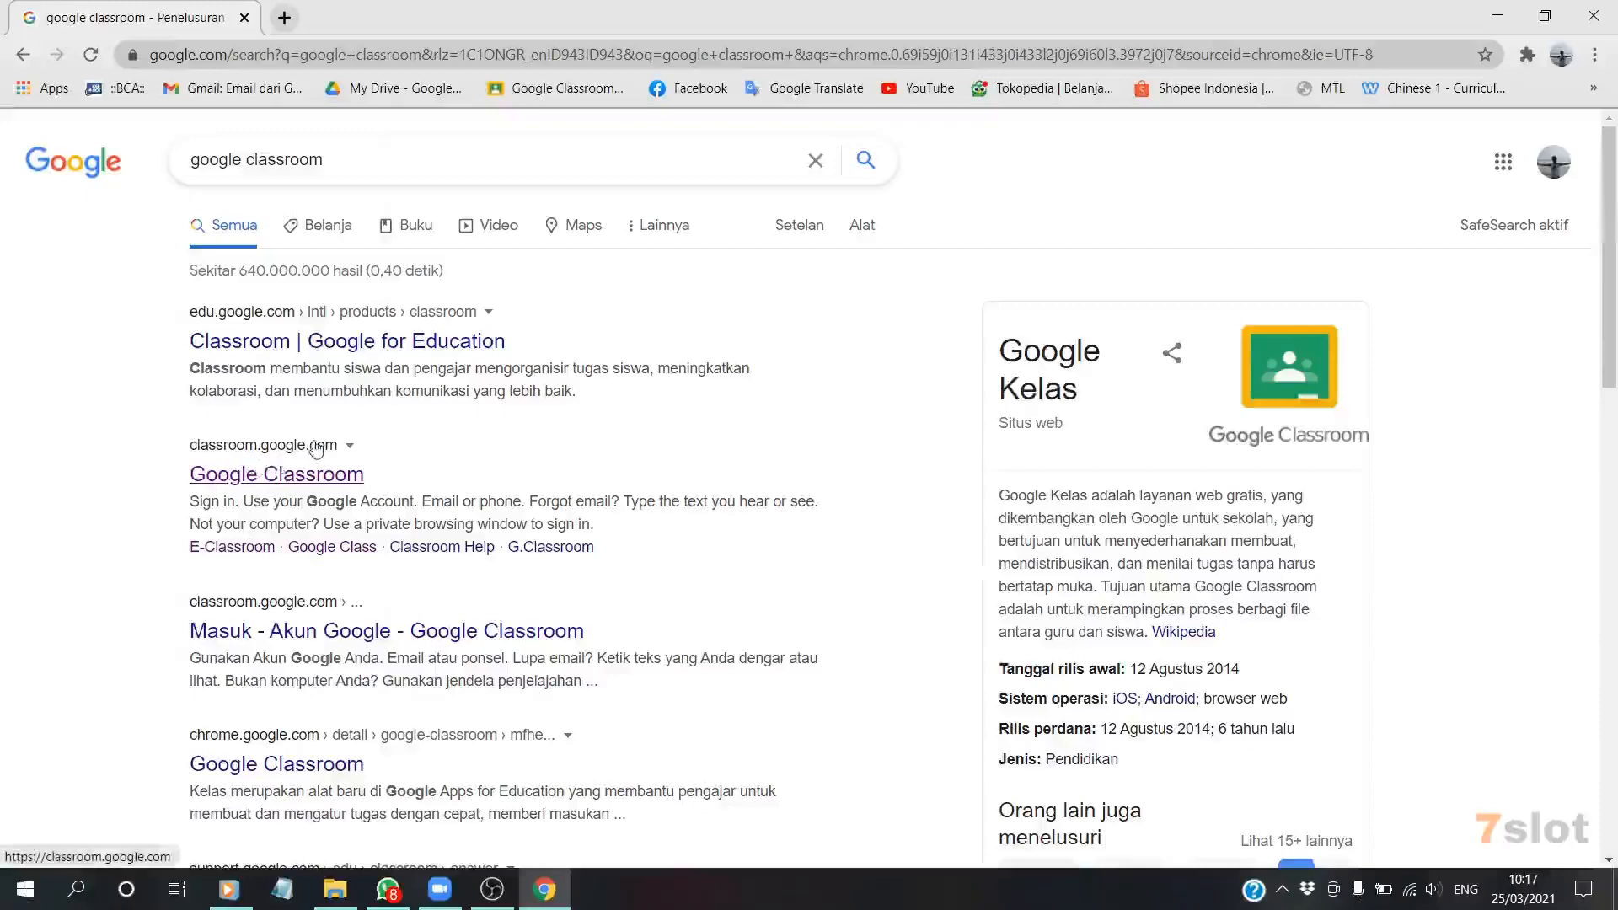
left_click(320, 477)
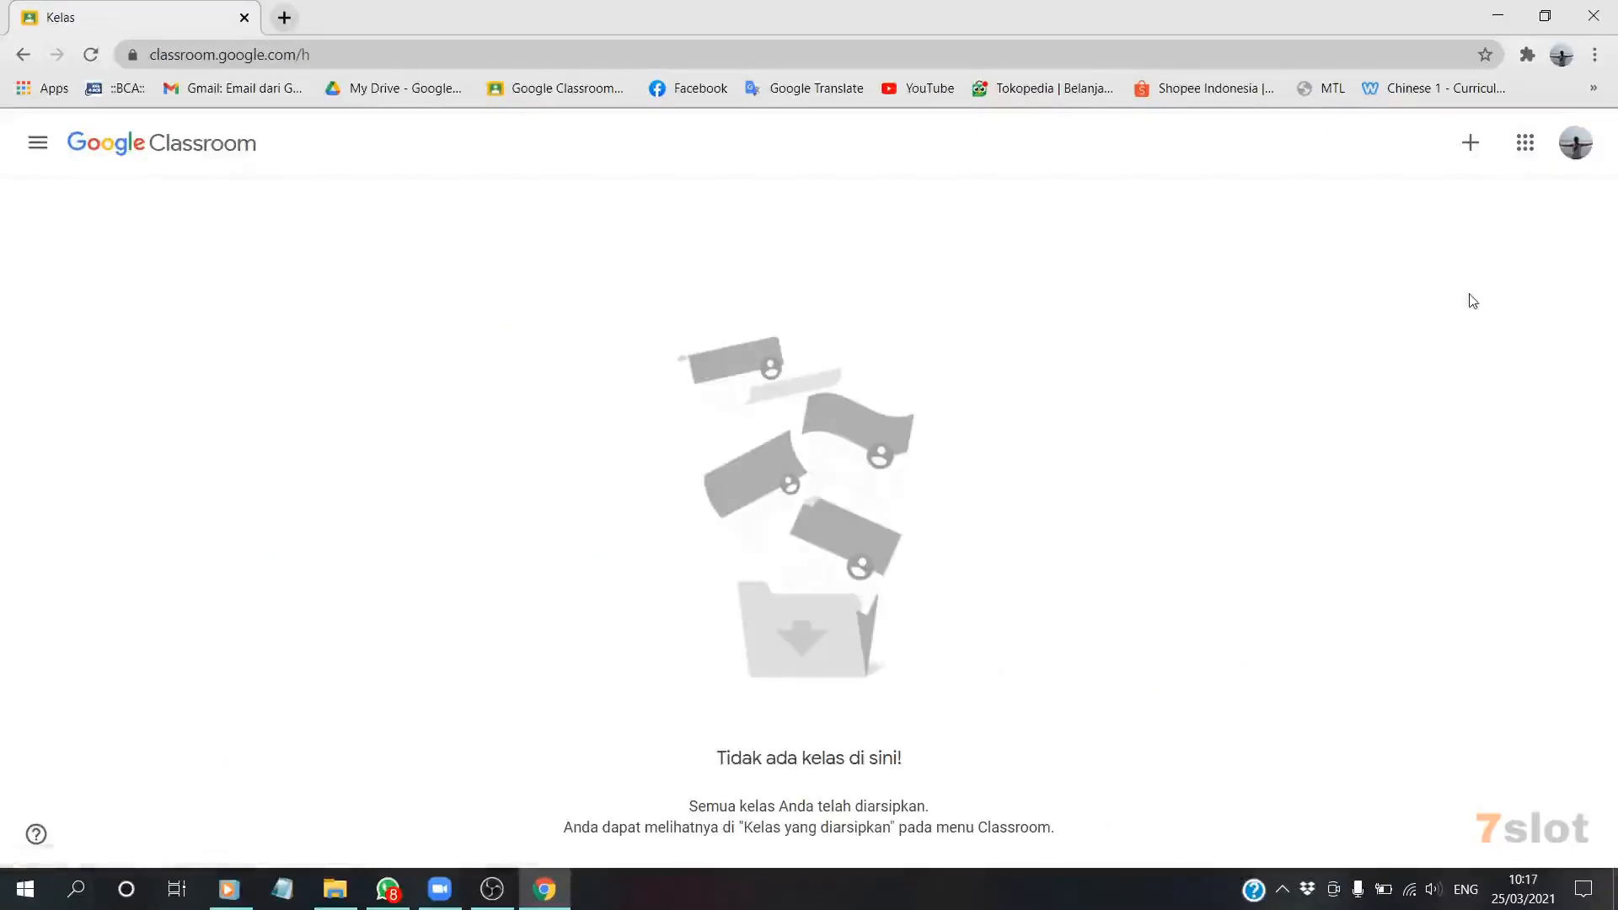
- Create a class named "Kelas 6A", accepting the notice about not using Classroom at a school with students
left_click(1471, 148)
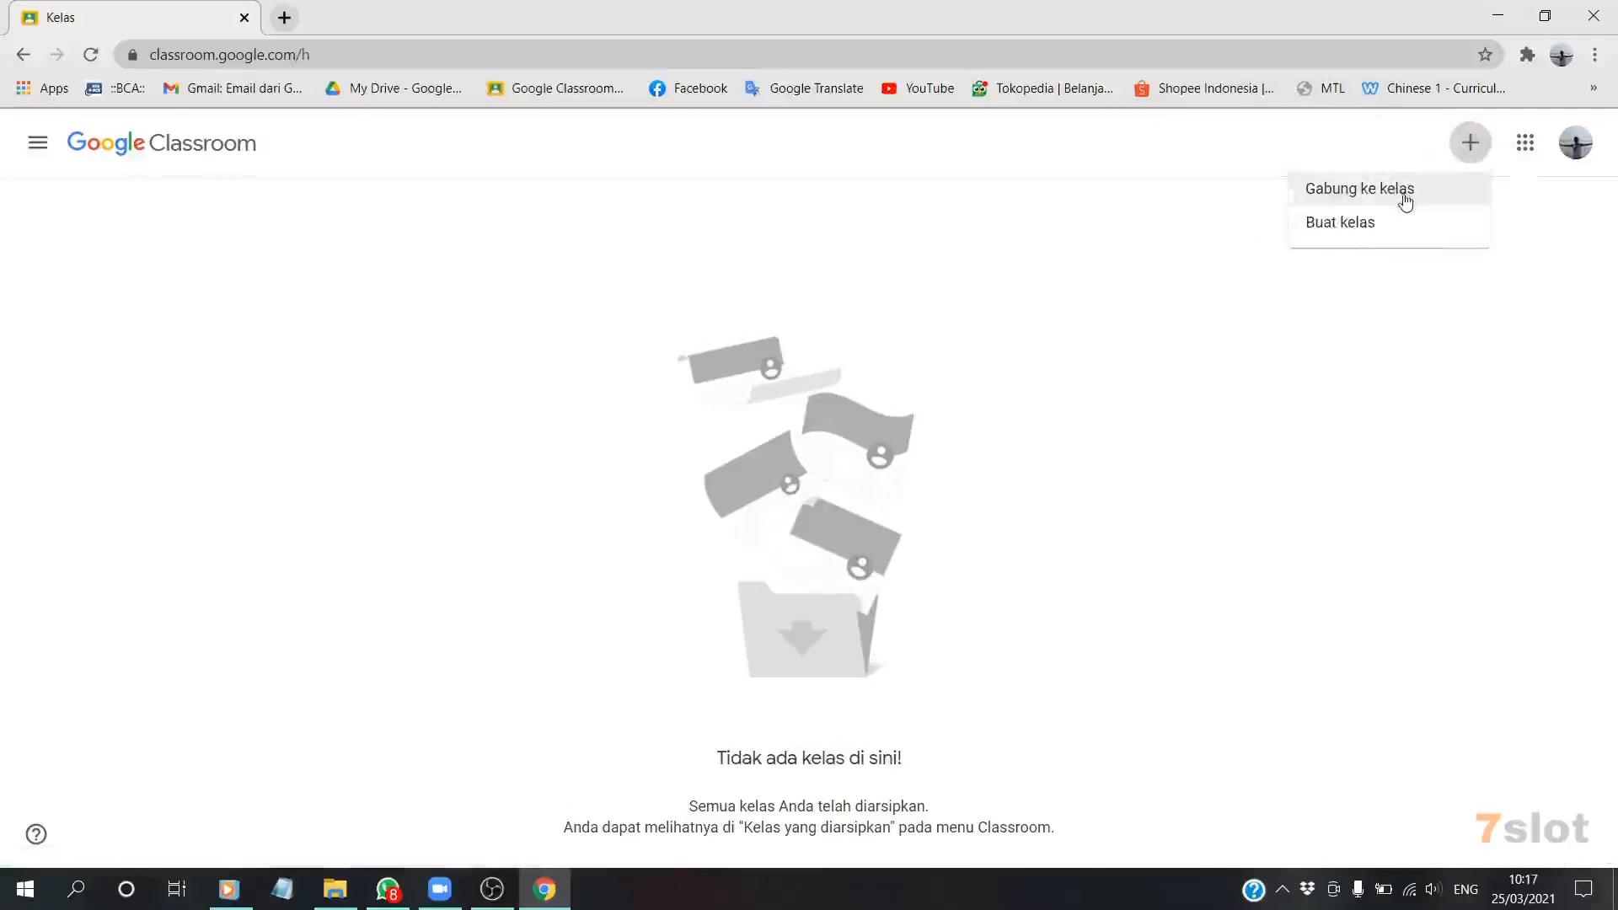
left_click(1362, 238)
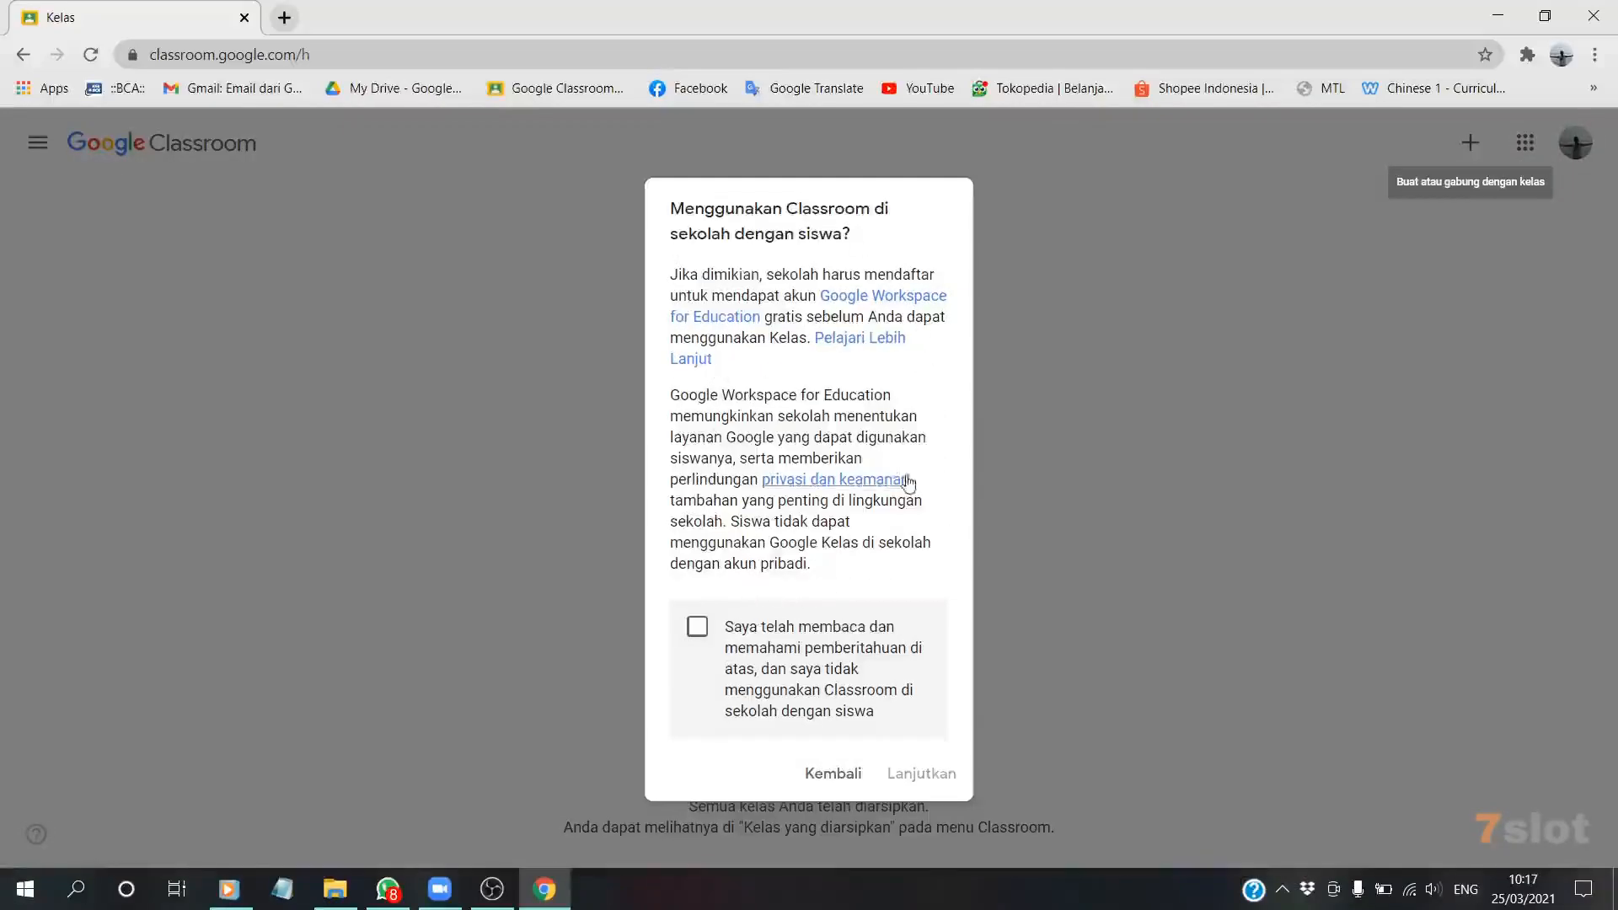
left_click(700, 631)
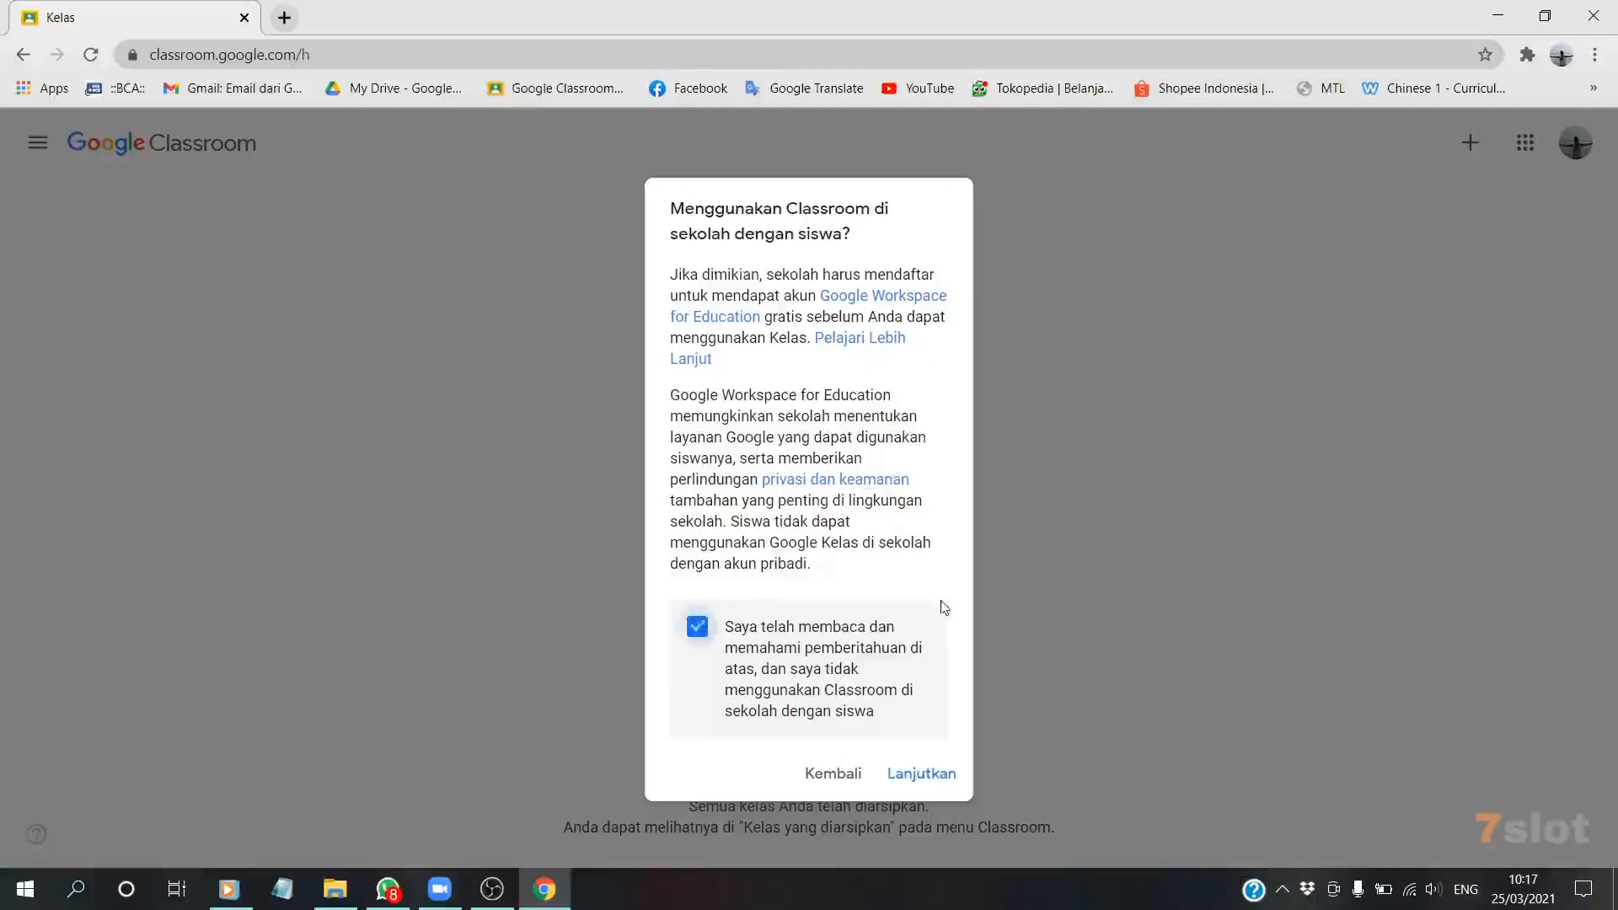
left_click(922, 773)
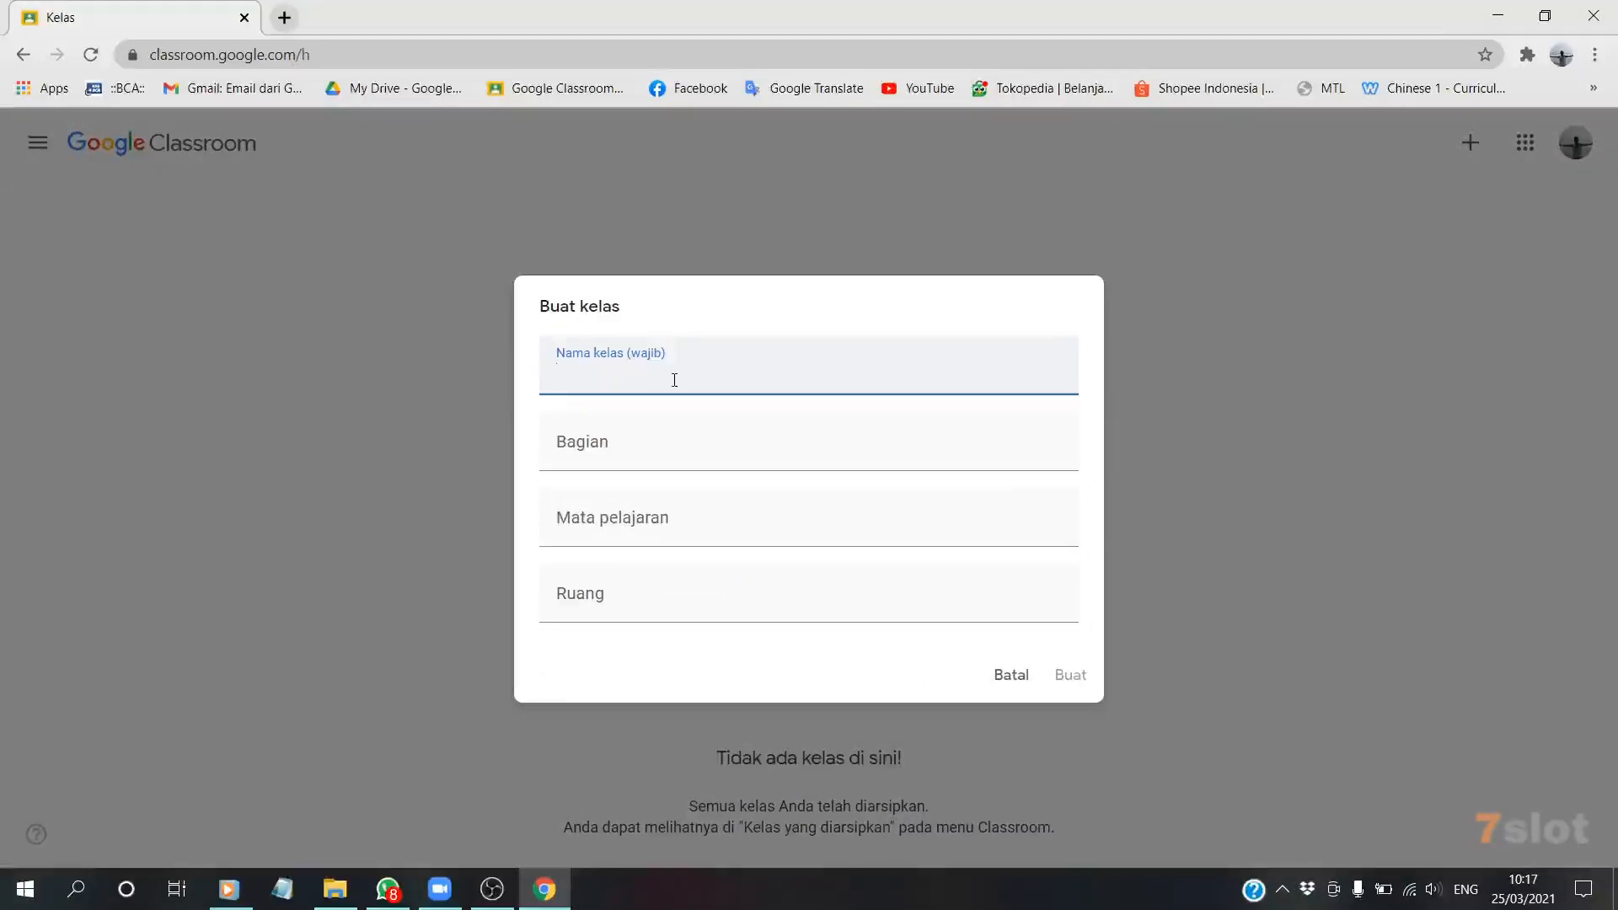
type("Kelas 6A")
left_click(659, 534)
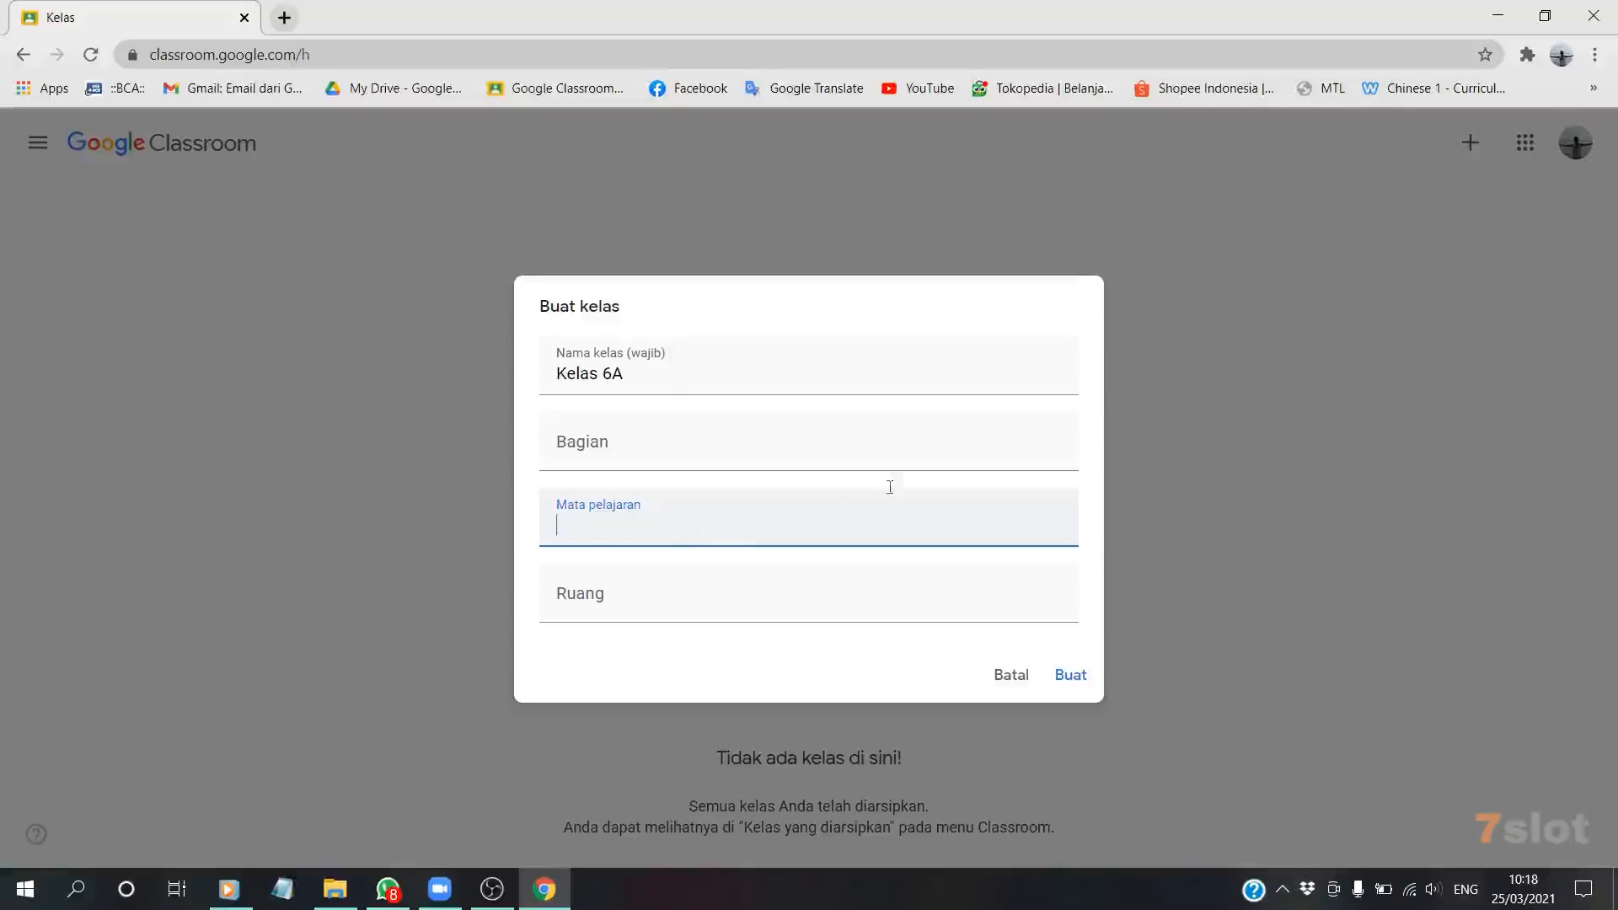
left_click(1074, 678)
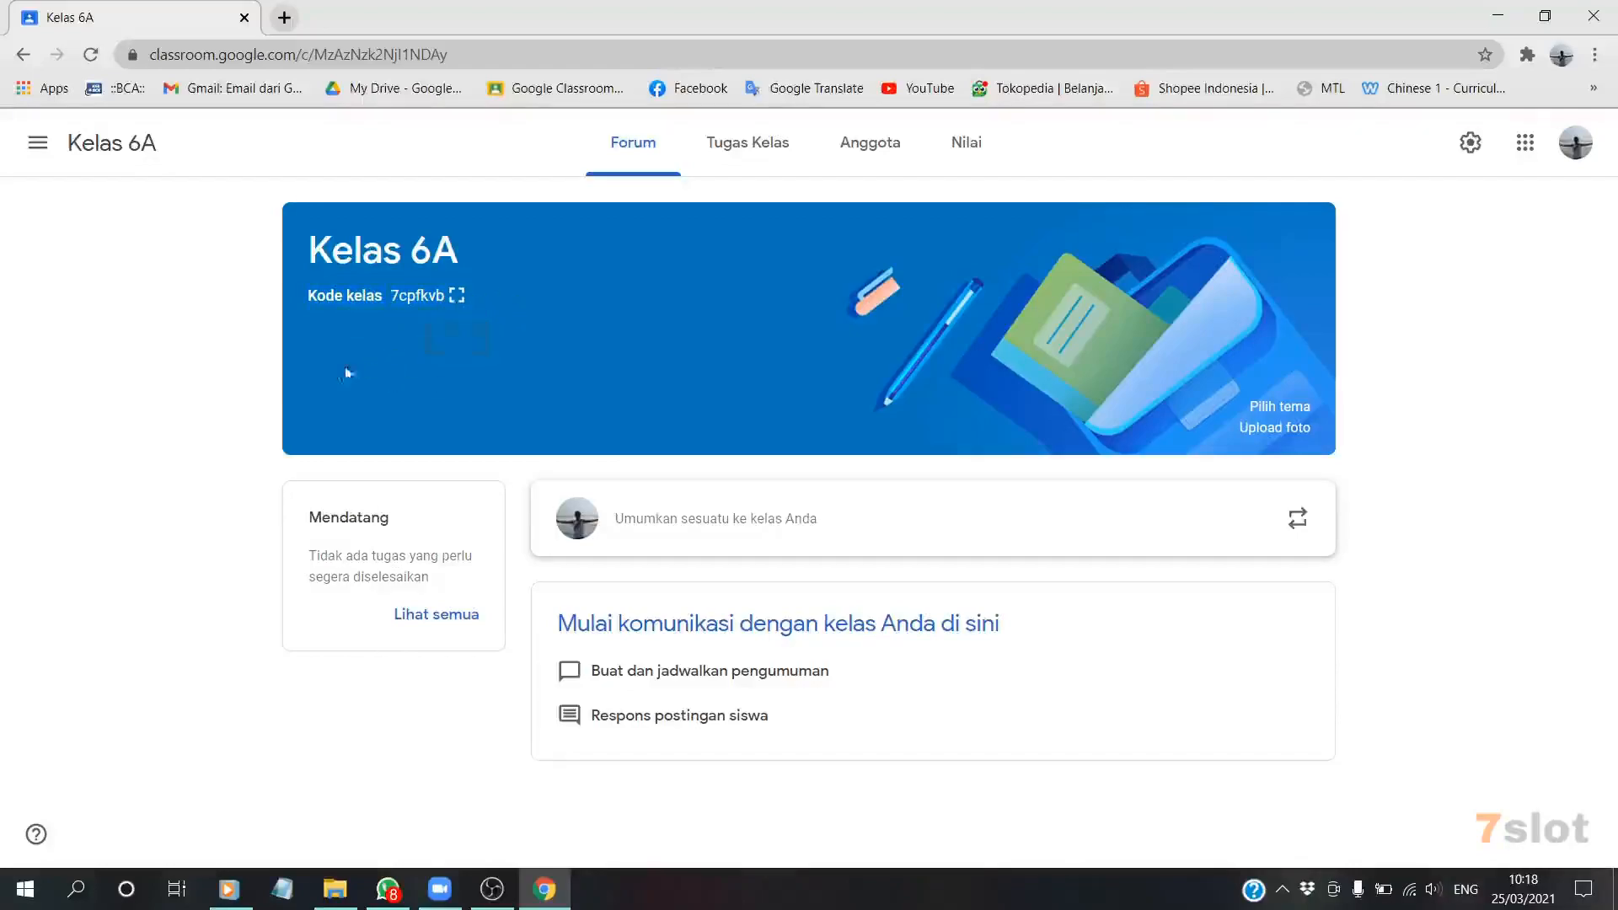
- Display the enlarged class code of Kelas 6A, copy the class invitation link and close the code display
left_click(457, 296)
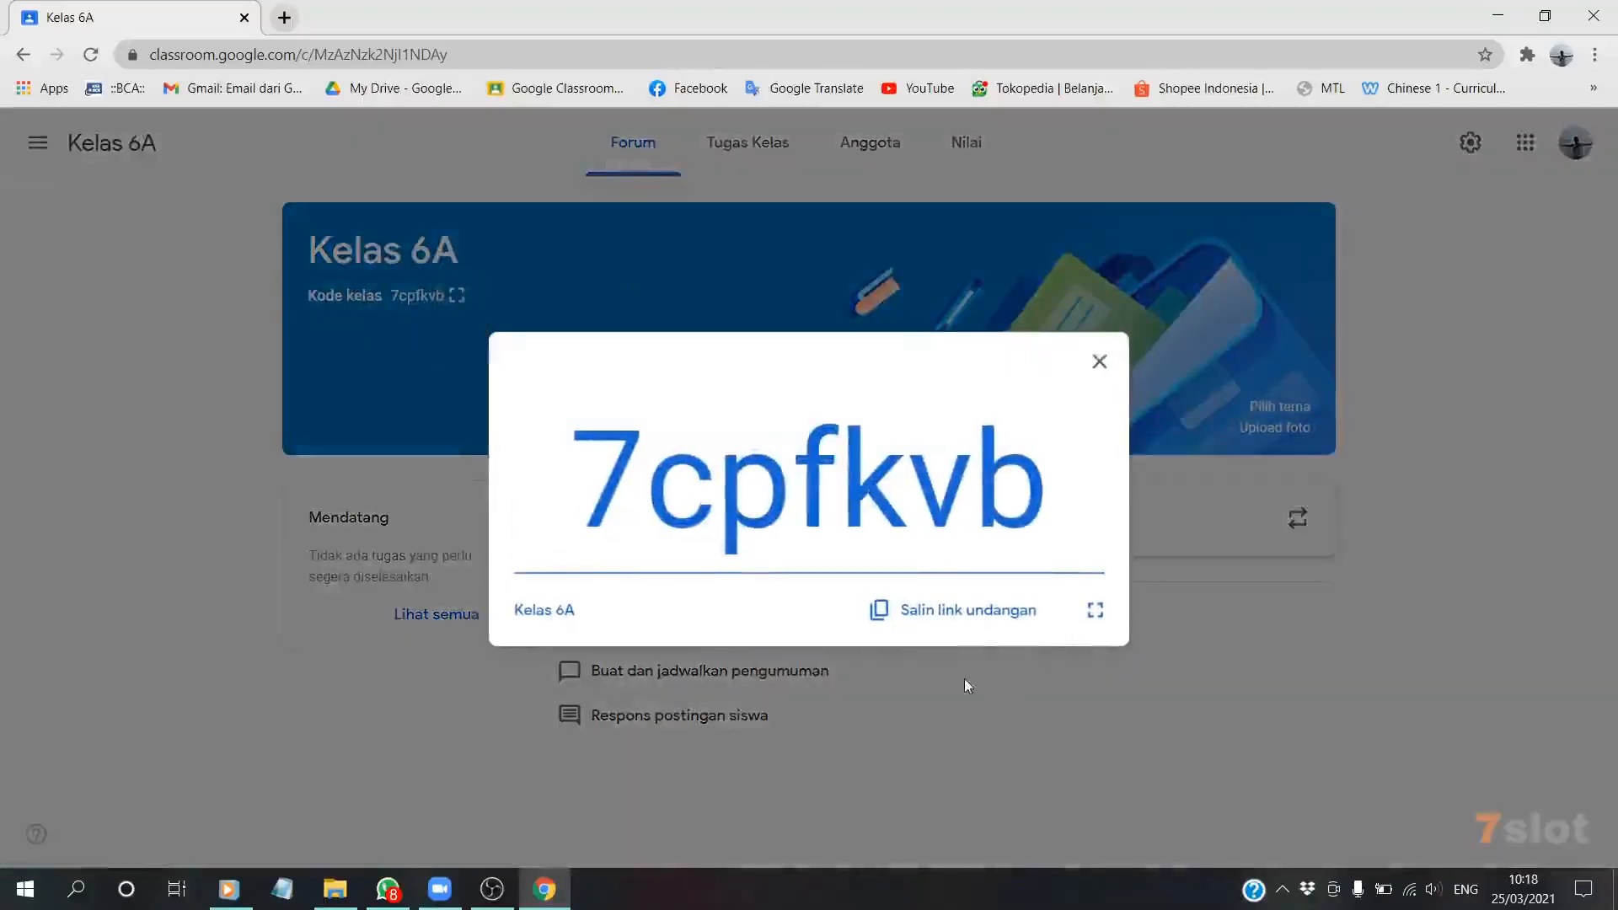
left_click(942, 622)
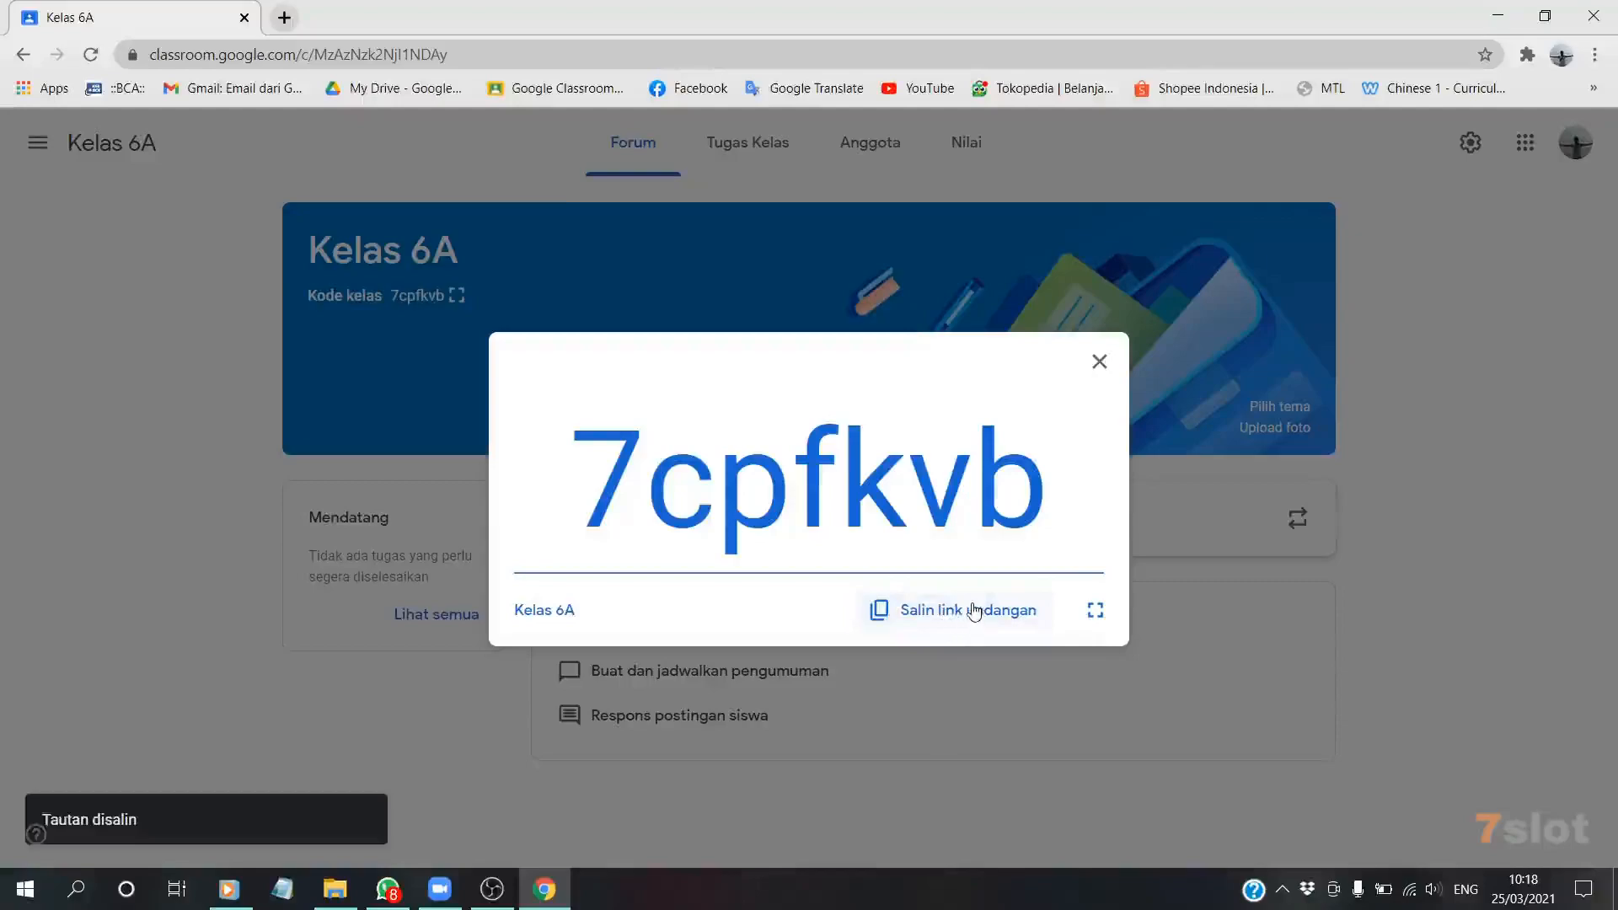
left_click_drag(588, 476, 1045, 510)
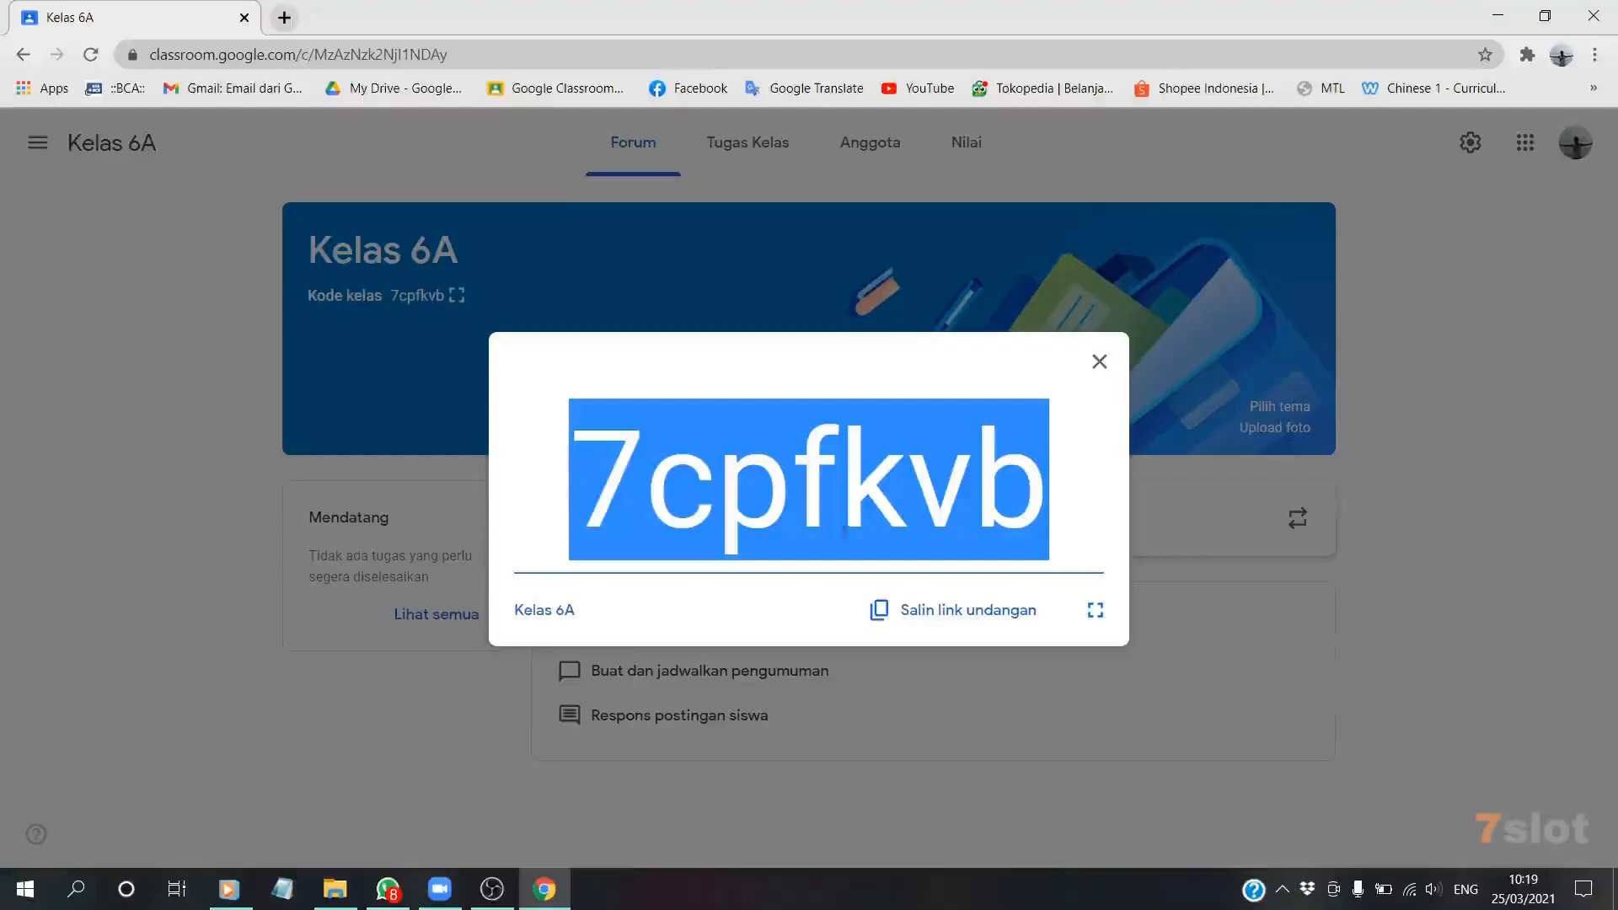
left_click(1099, 361)
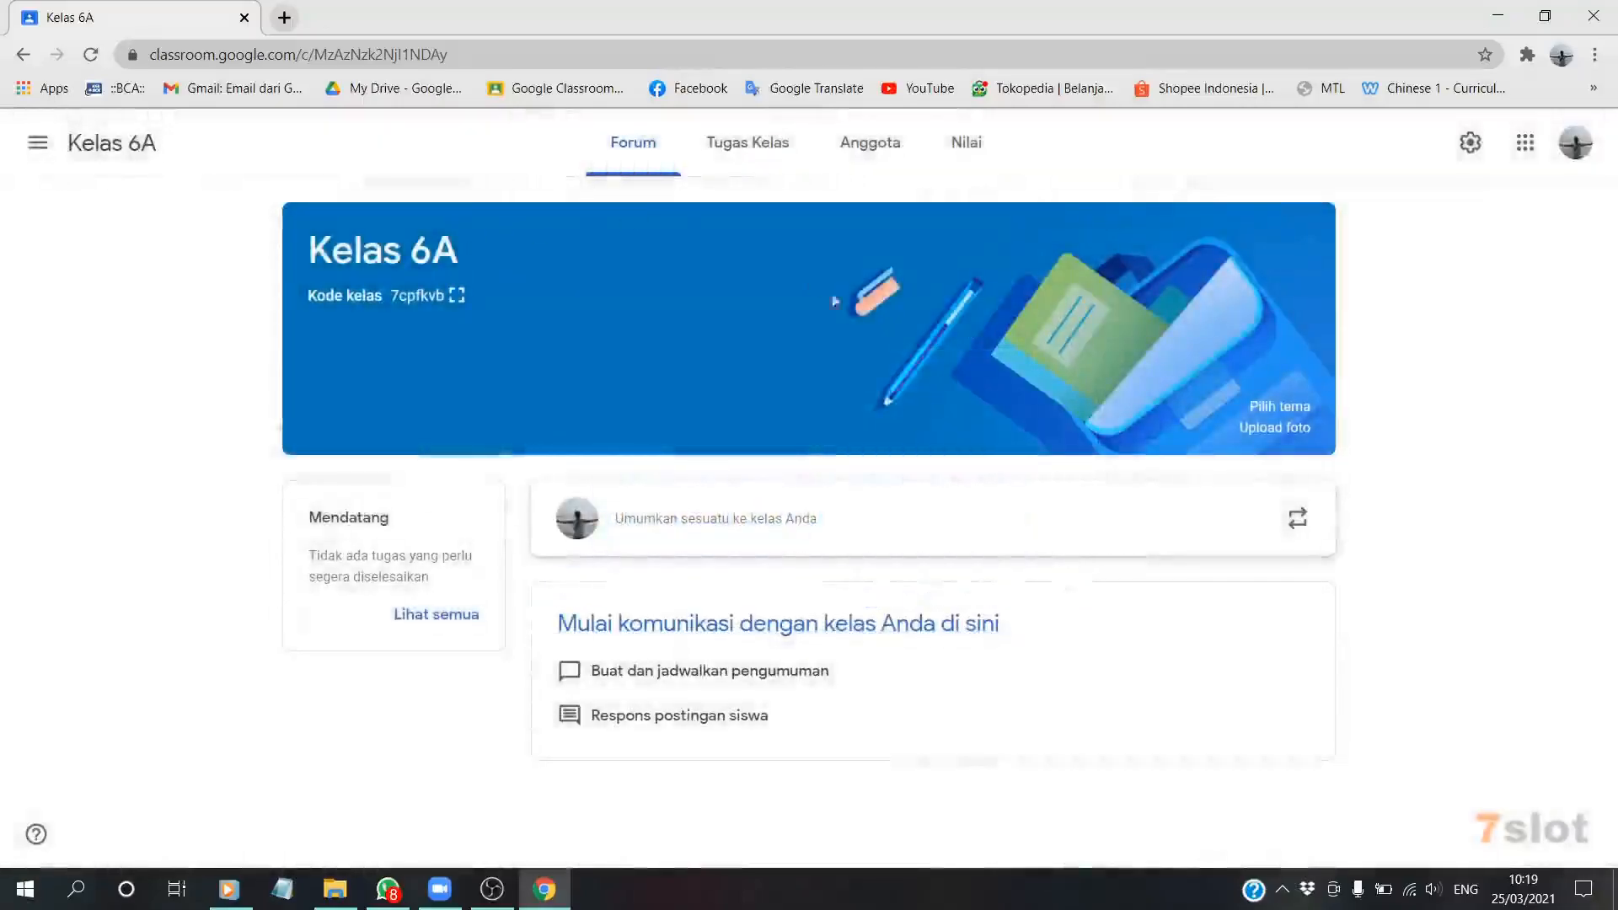
- Invite a student to Kelas 6A from the class members page by looking up the student's e-mail
left_click(869, 158)
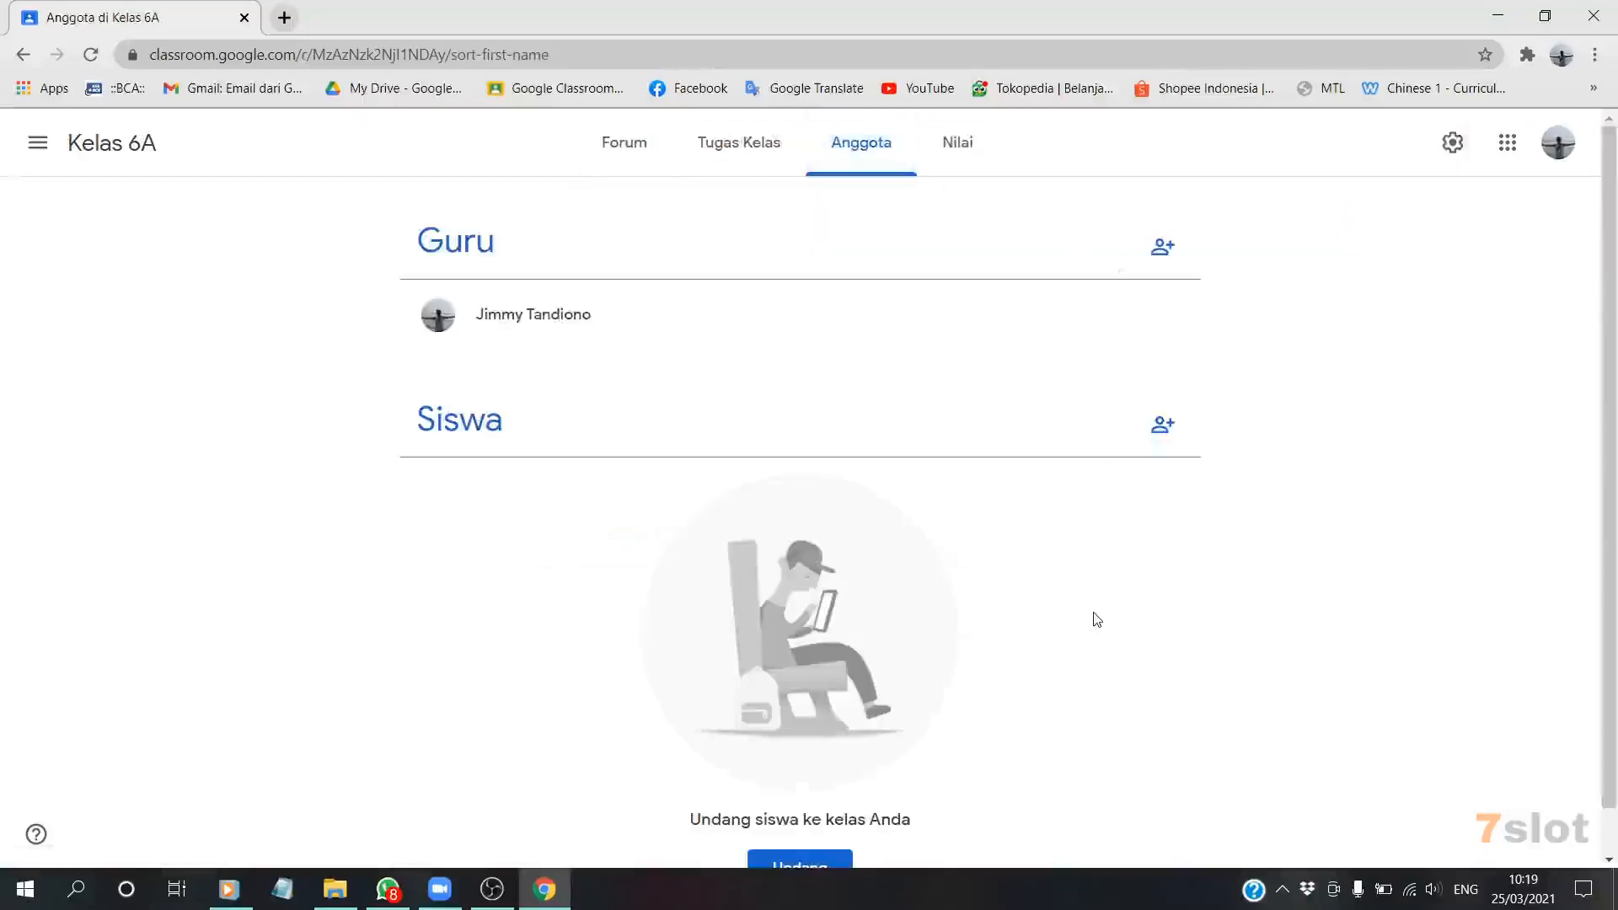
scroll(614, 615, "down", 1)
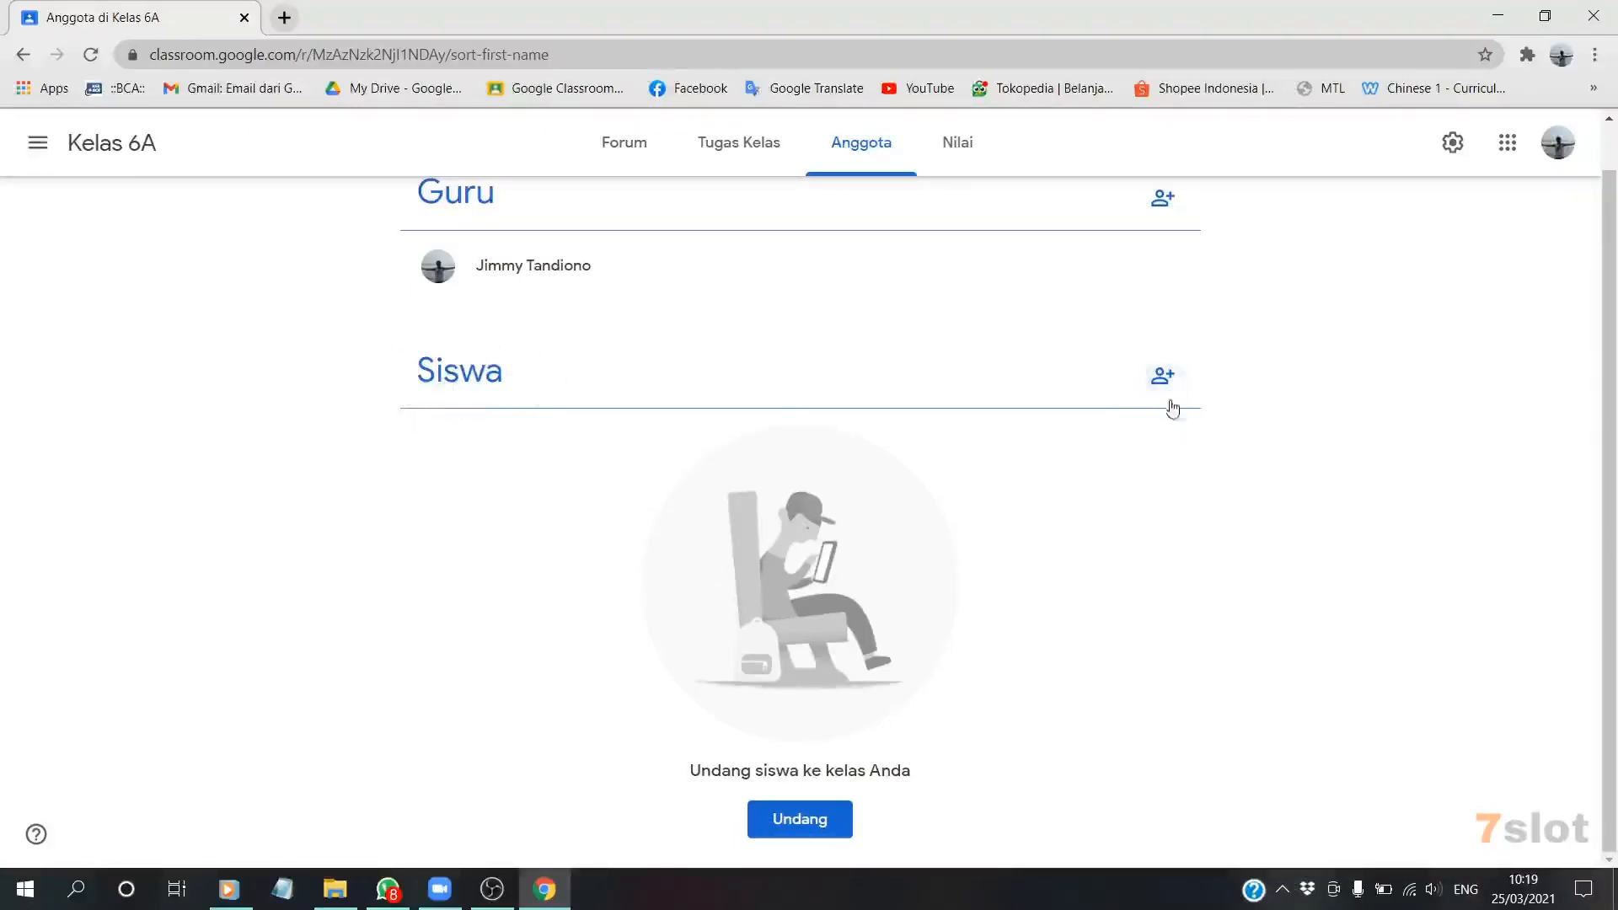
left_click(1164, 377)
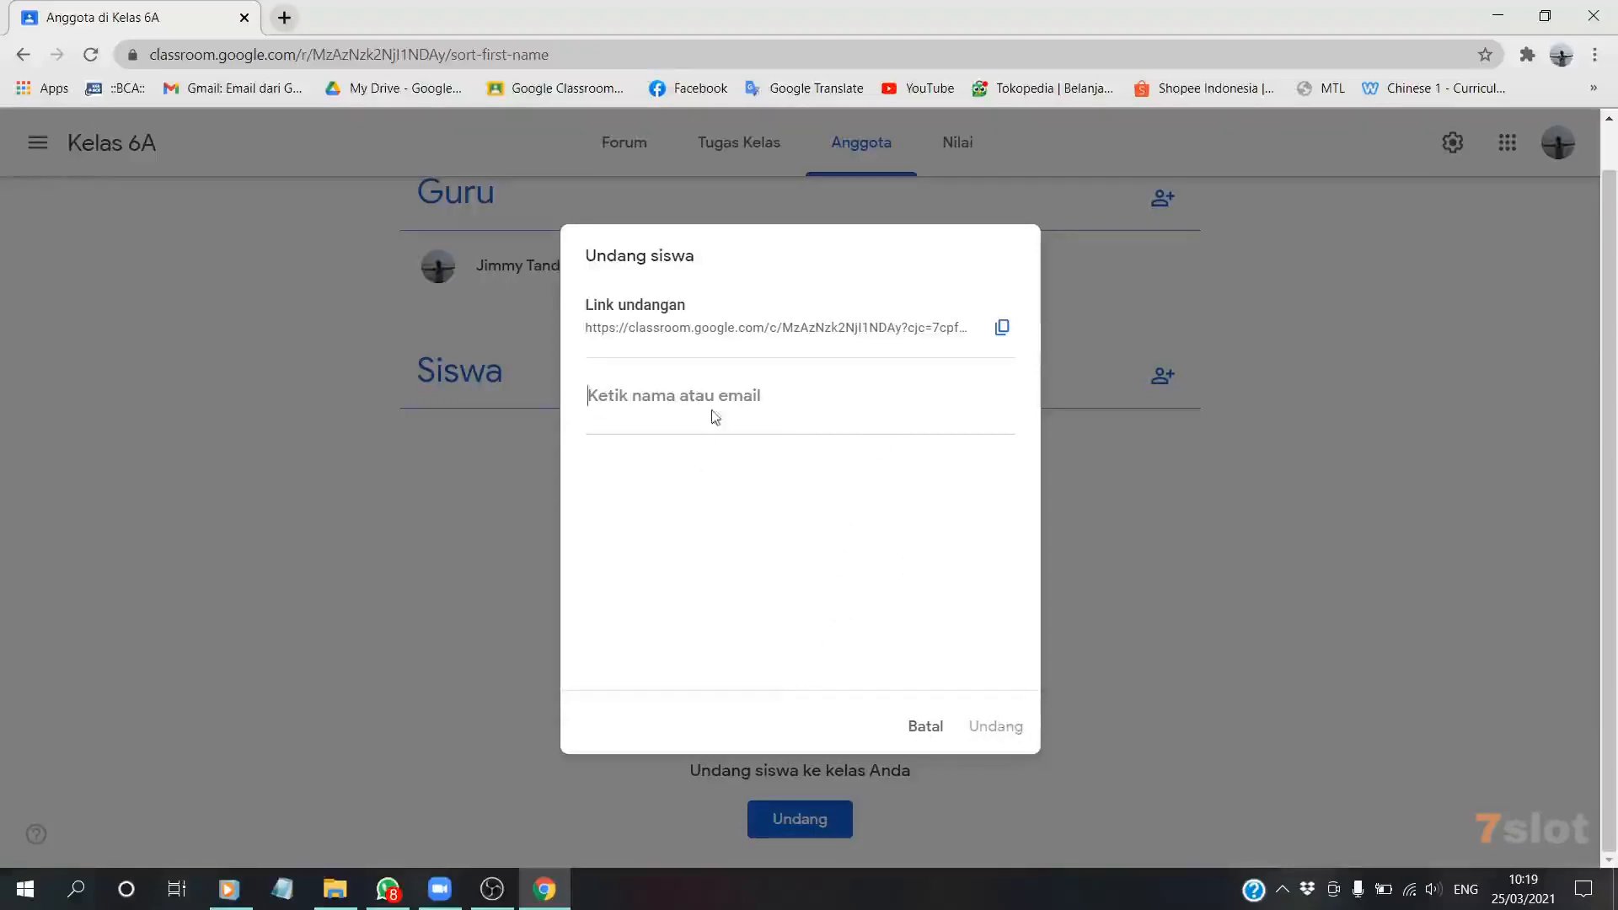
type("chen")
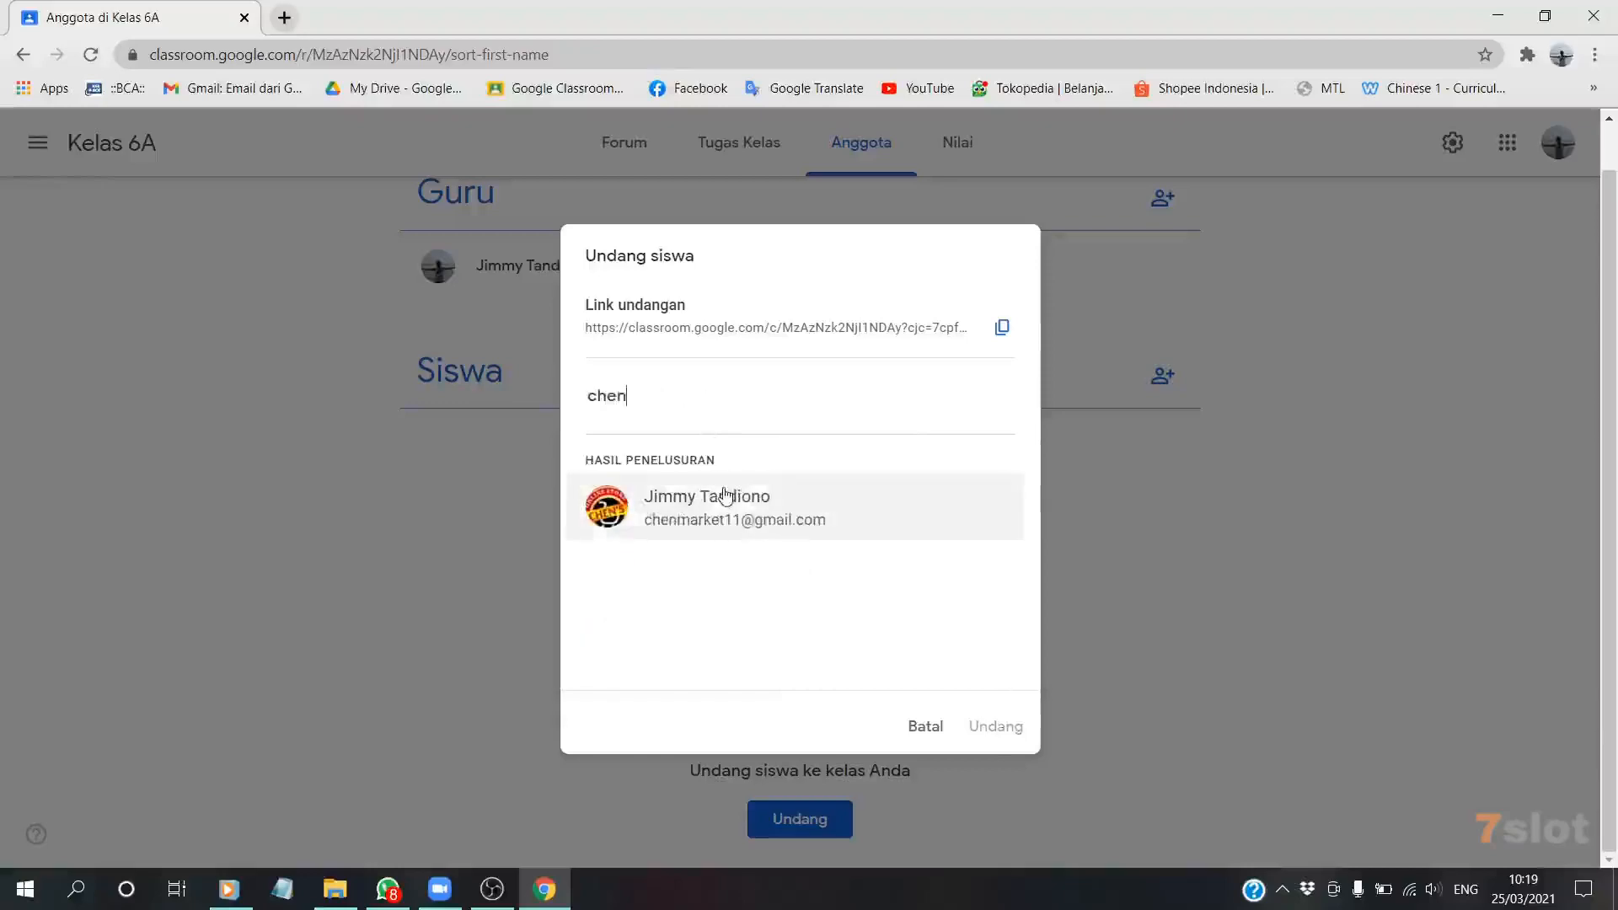
left_click(722, 526)
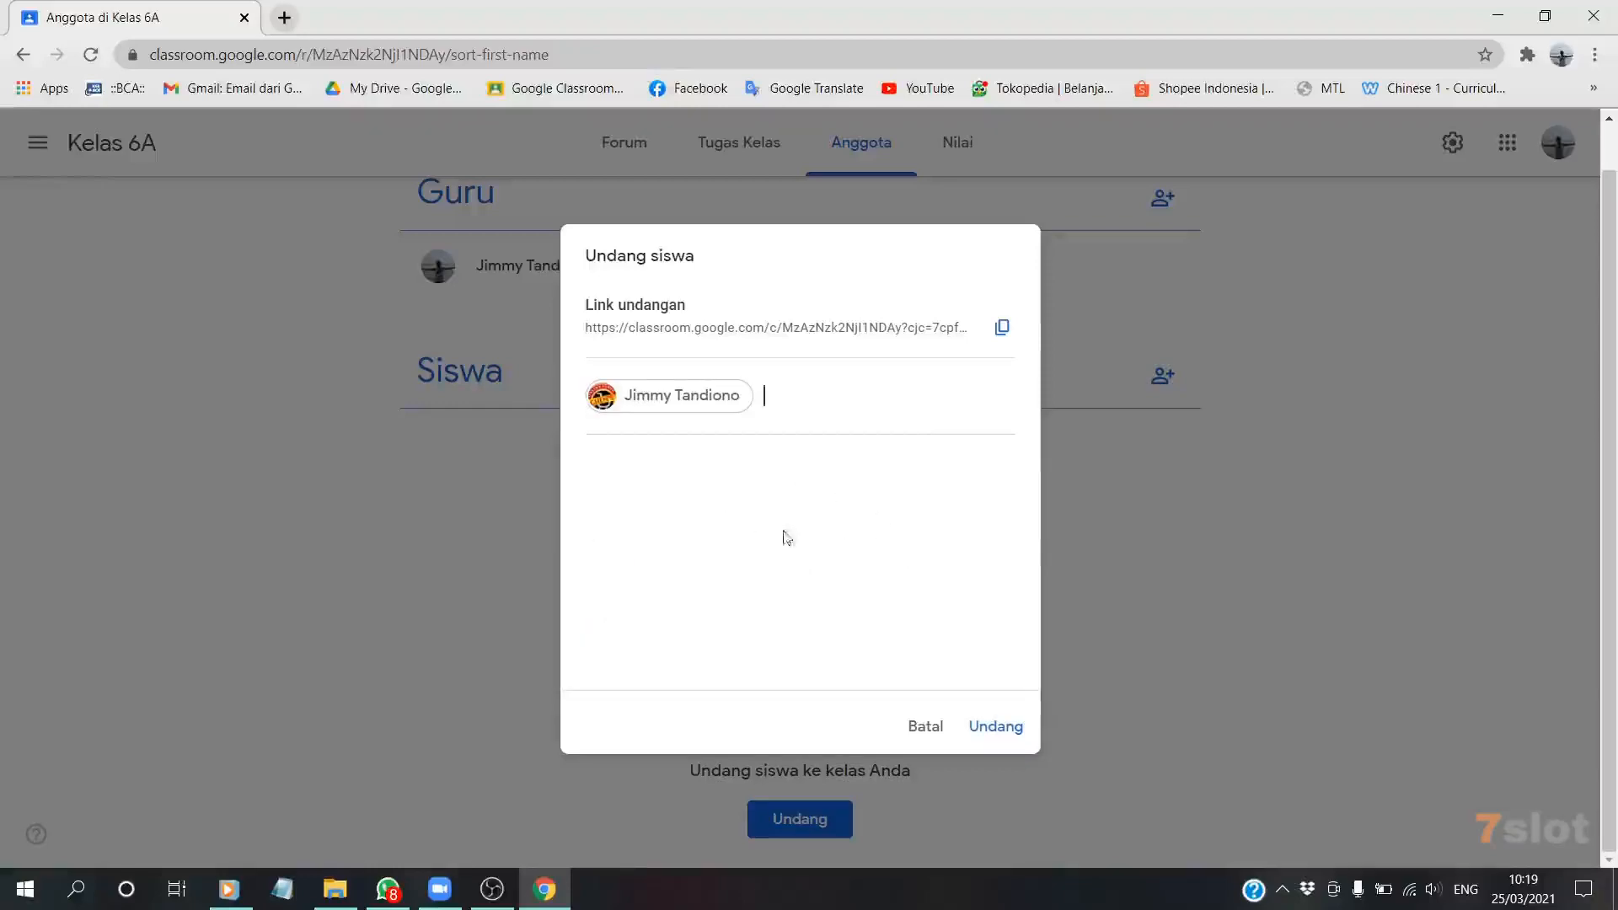
left_click(1012, 739)
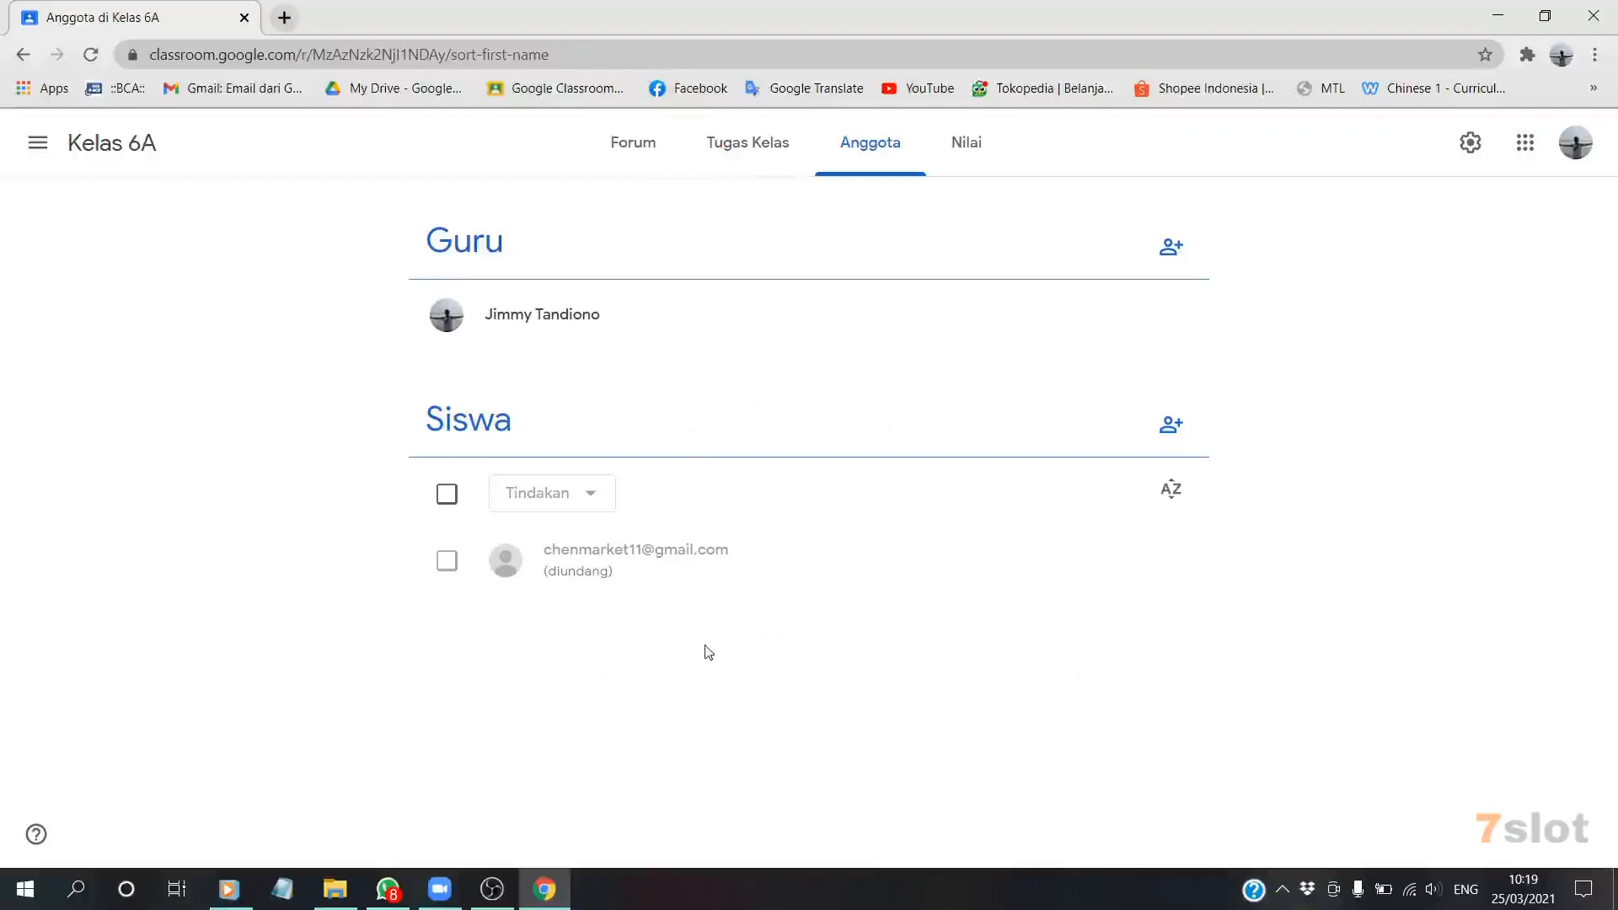
left_click(1170, 248)
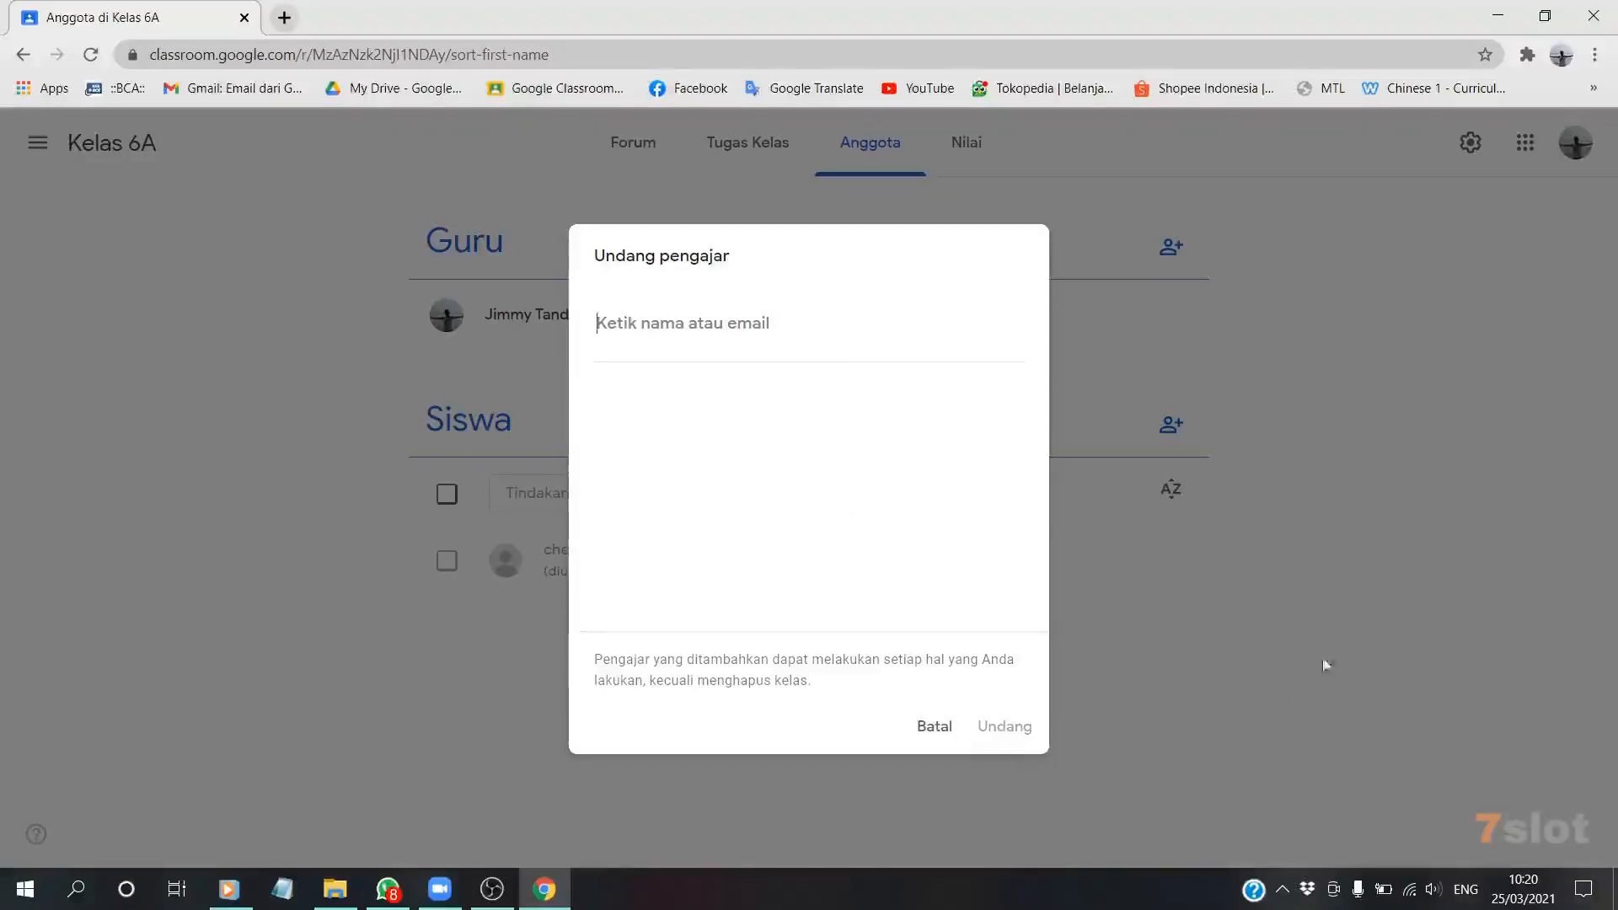
left_click(934, 725)
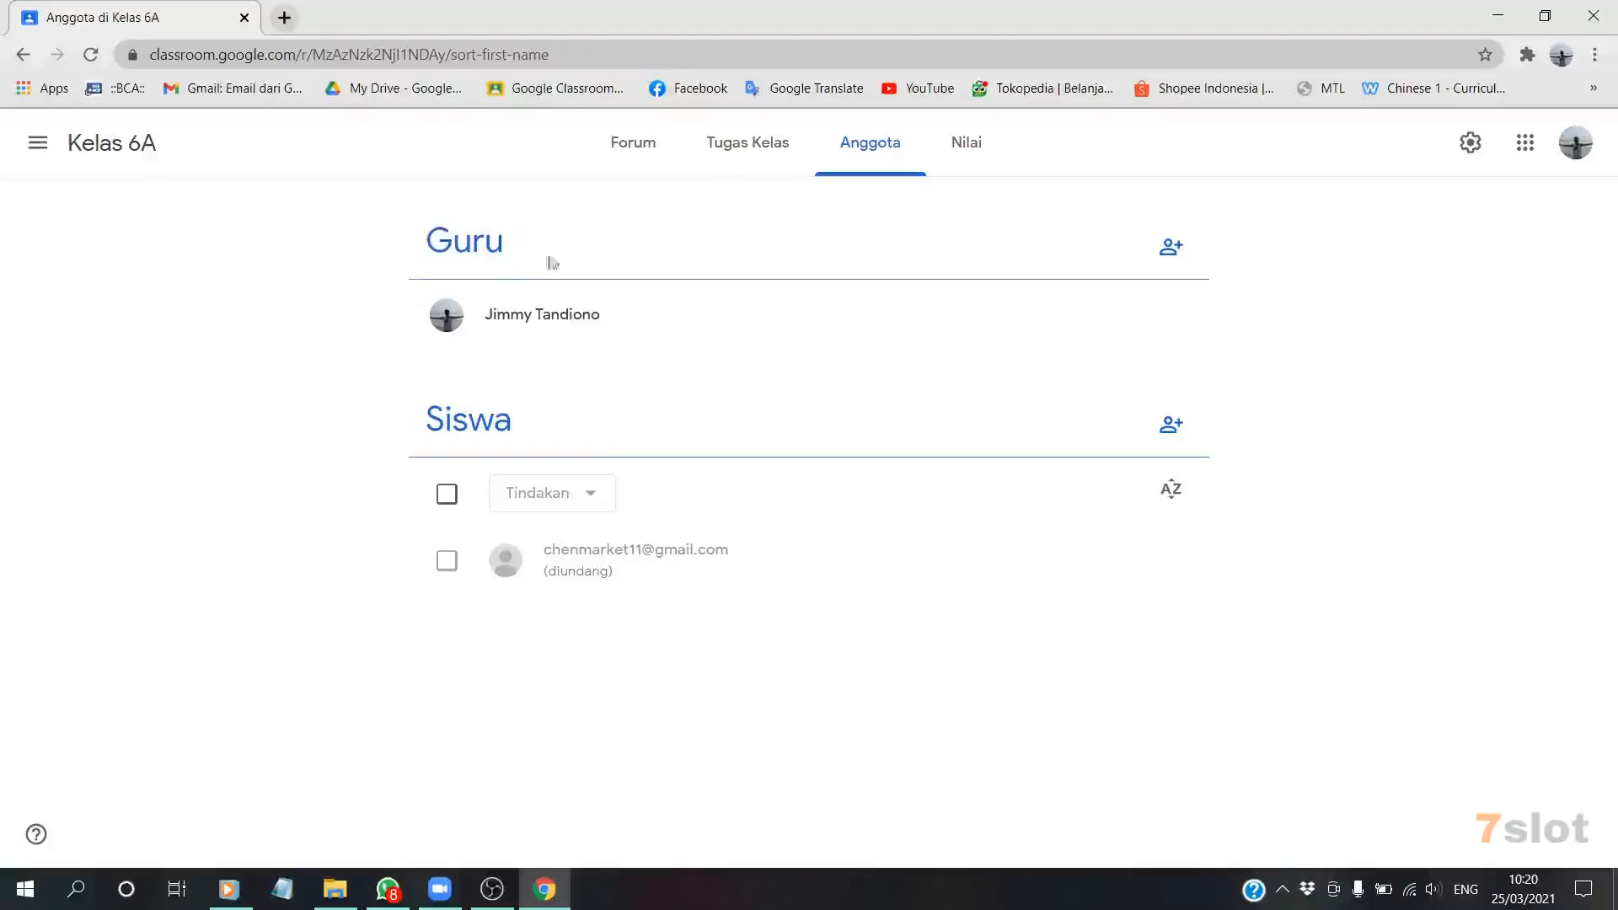
left_click_drag(438, 415, 889, 437)
left_click(861, 427)
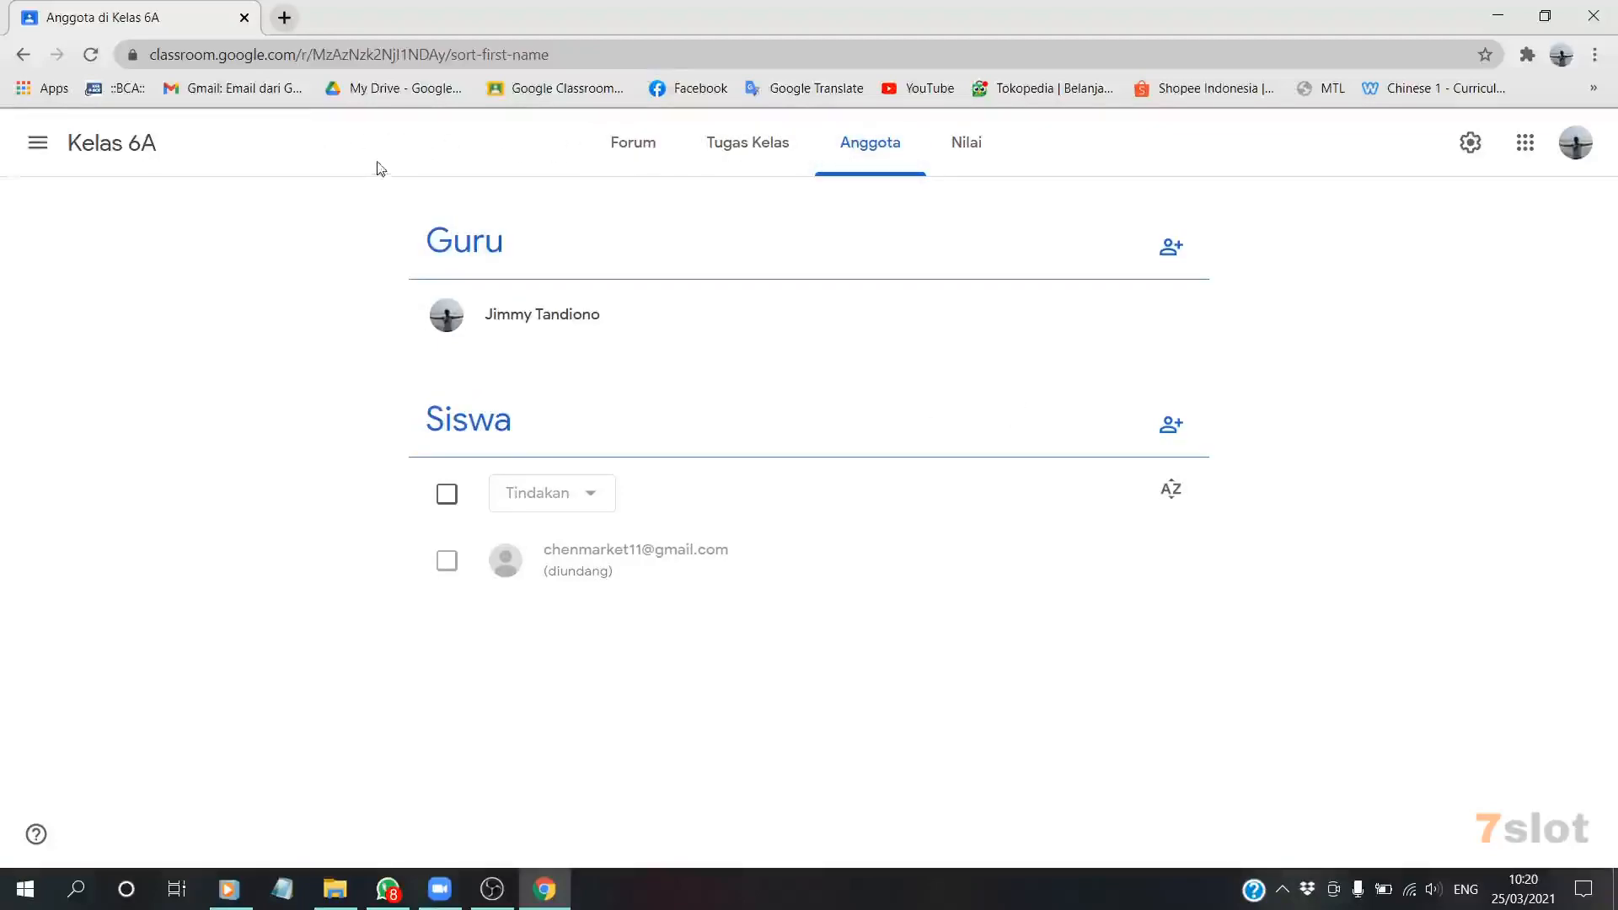
- Draft a forum announcement for all students reading "Selamat pagi anak-anak, jangan lupa untuk mengerjakan tugas hari ini ya, semangat..."
left_click(651, 177)
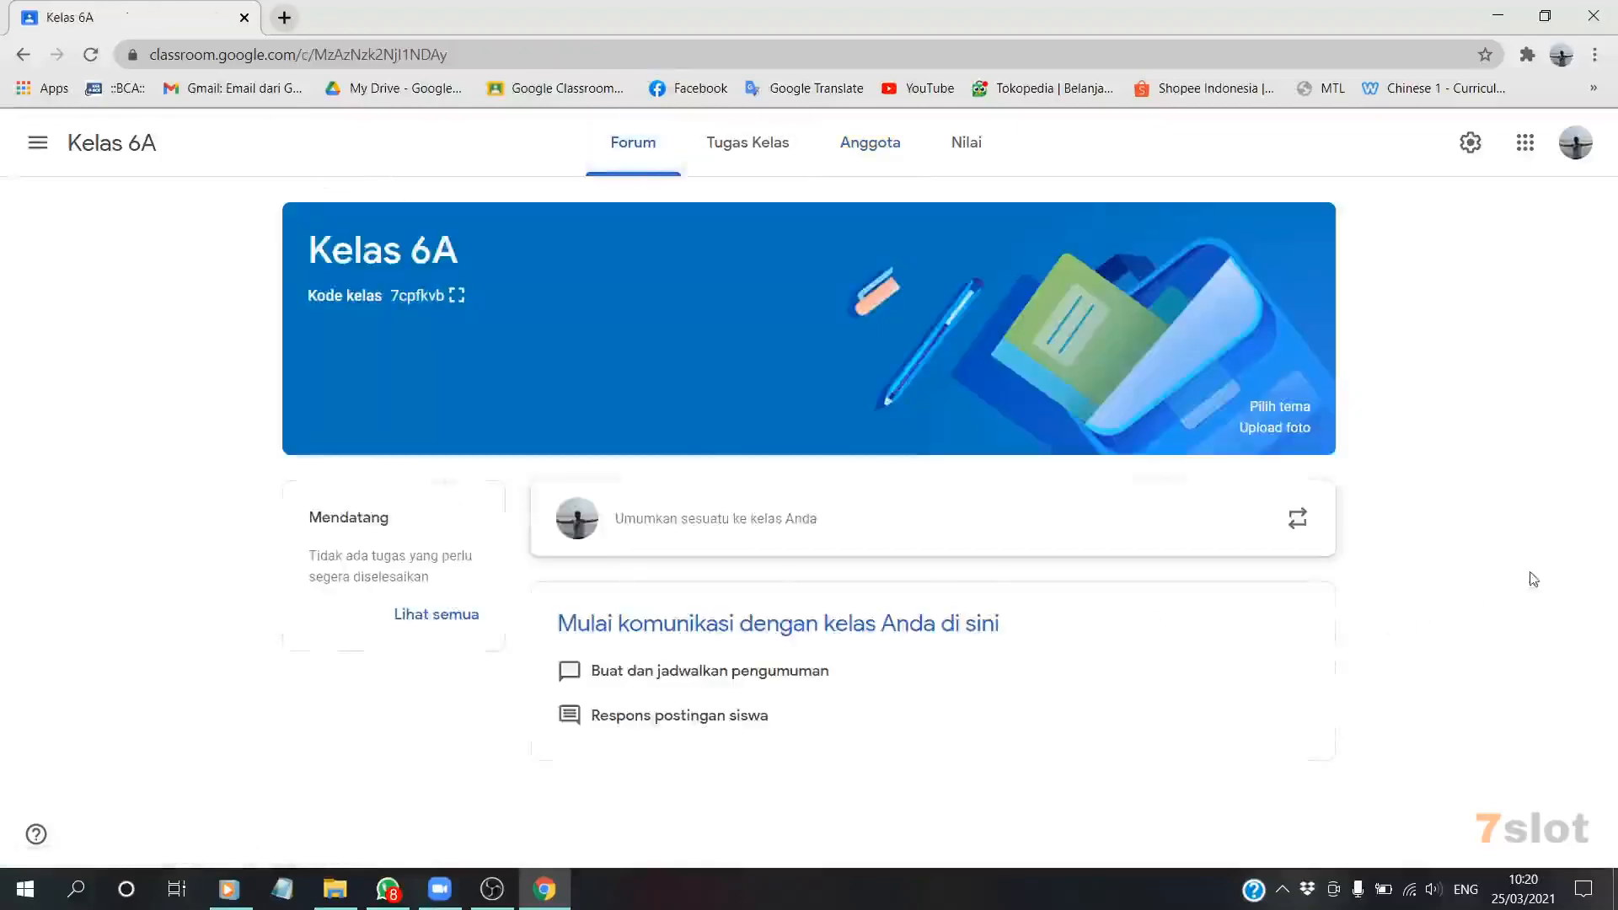
left_click(668, 529)
scroll(842, 623, "down", 3)
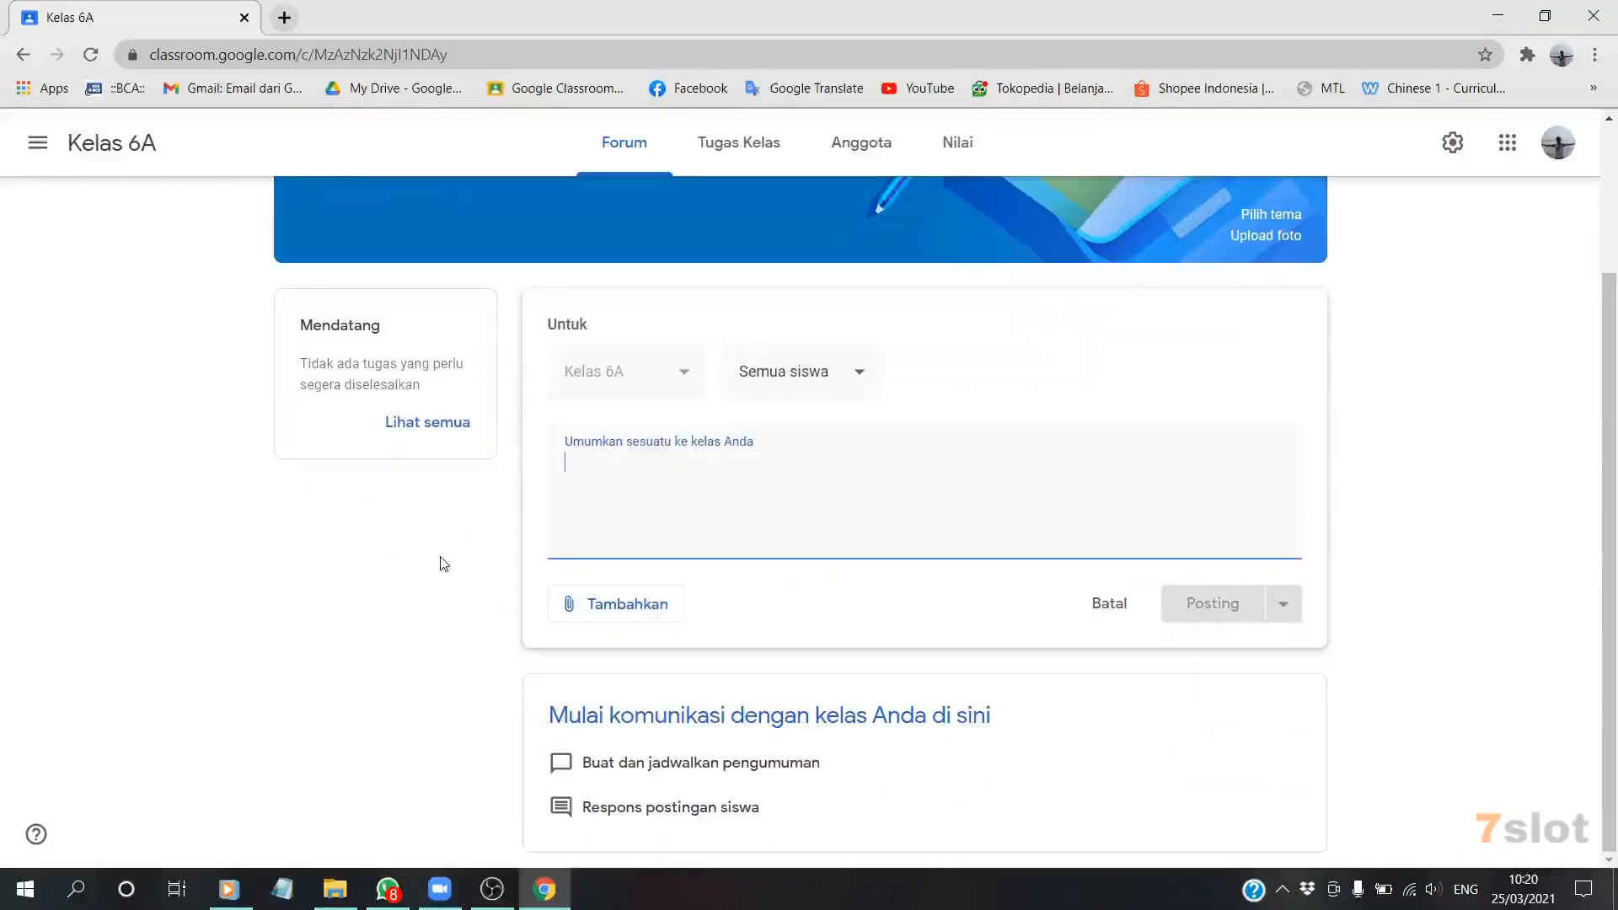
type("Sela")
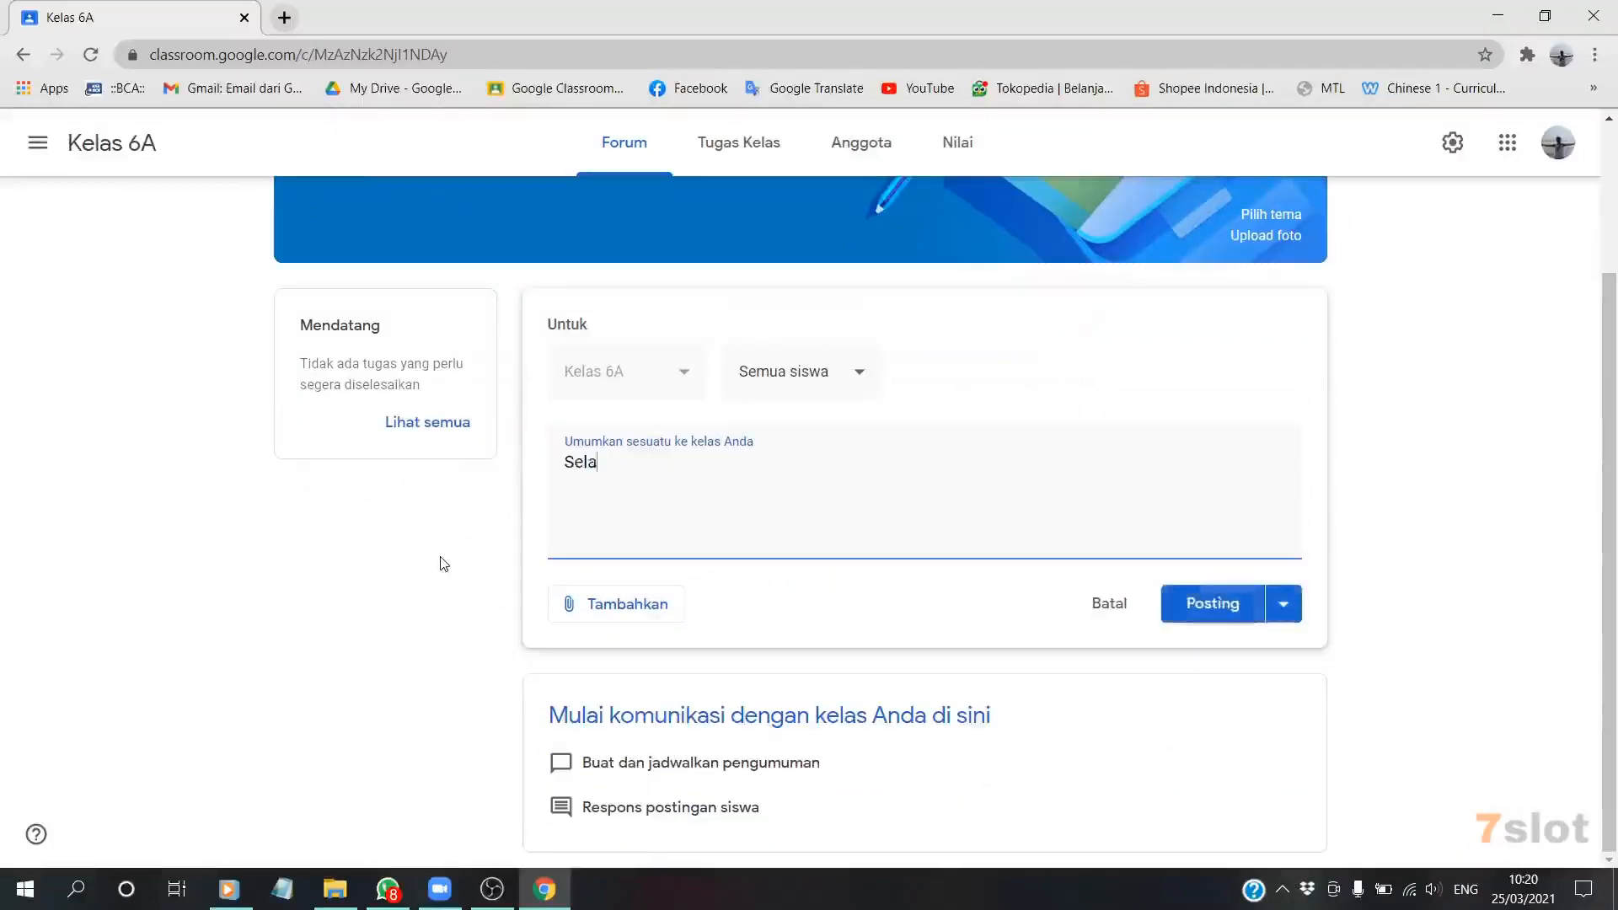
type("mat pagi a")
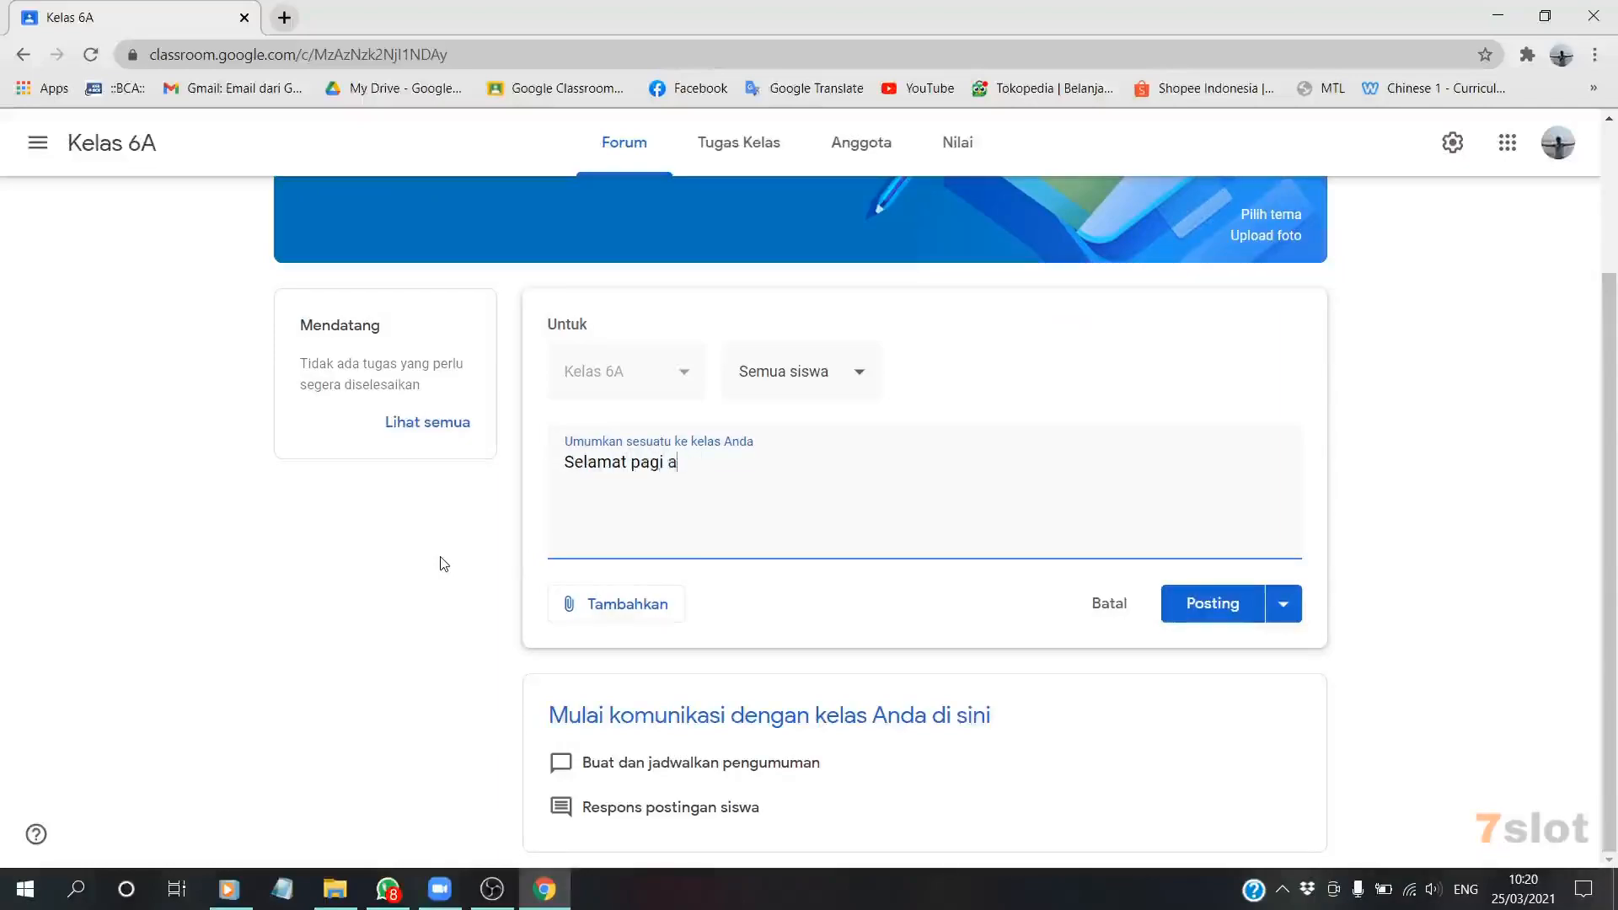
type("mak-anak, jangan lup")
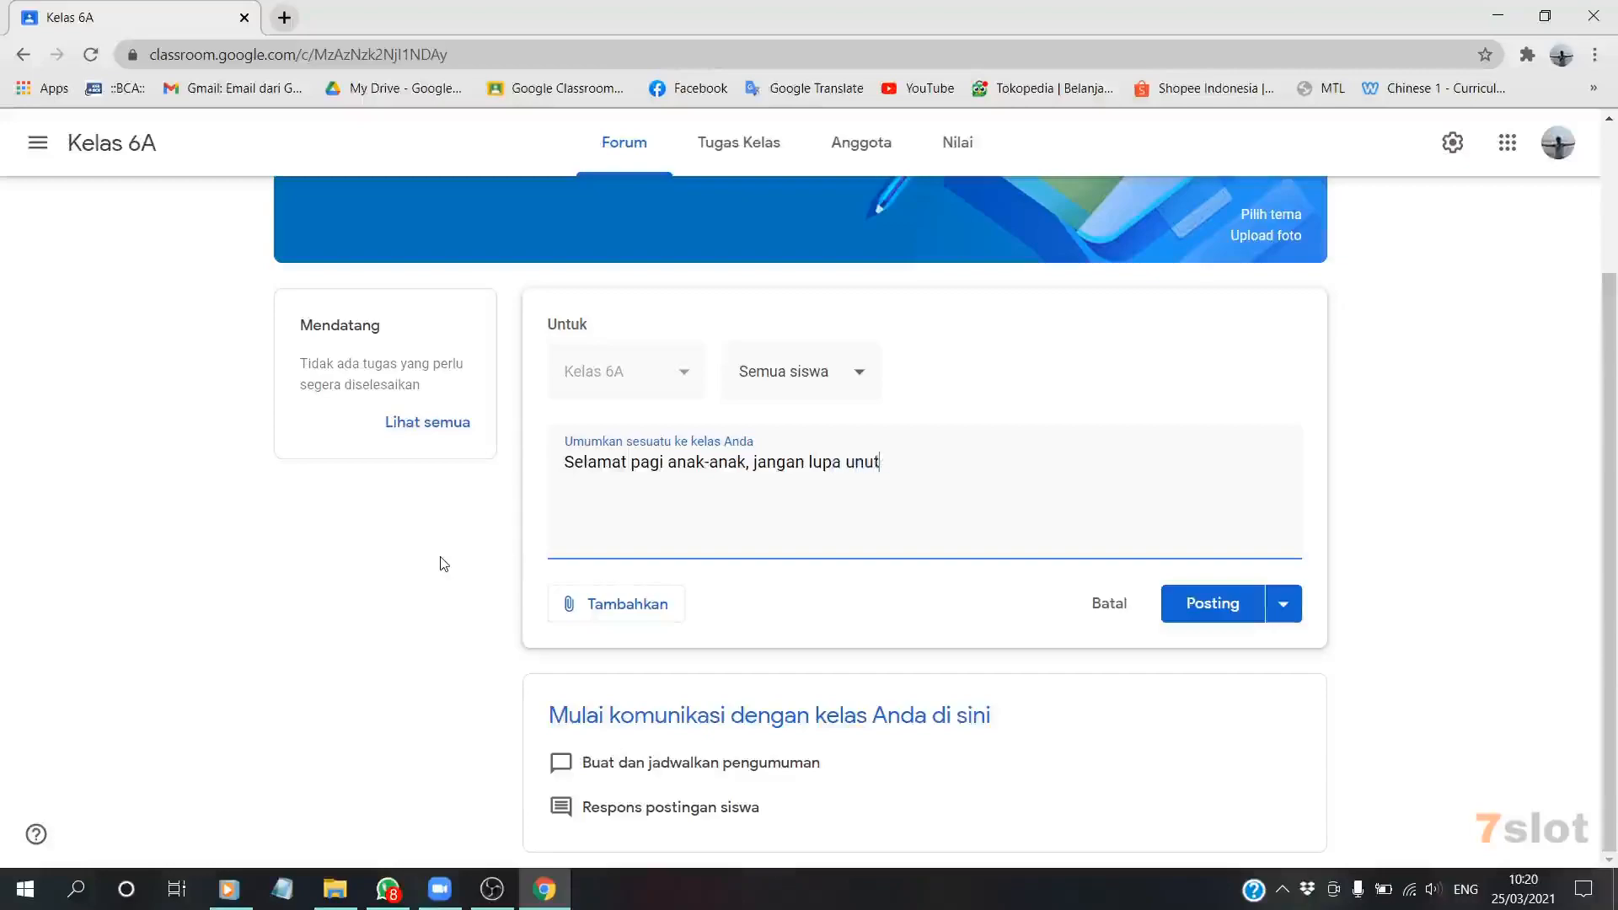
type("a untuk me")
type("meb")
key("BackSpace")
key("BackSpace")
type("gerjakan tugas hari ini ya,")
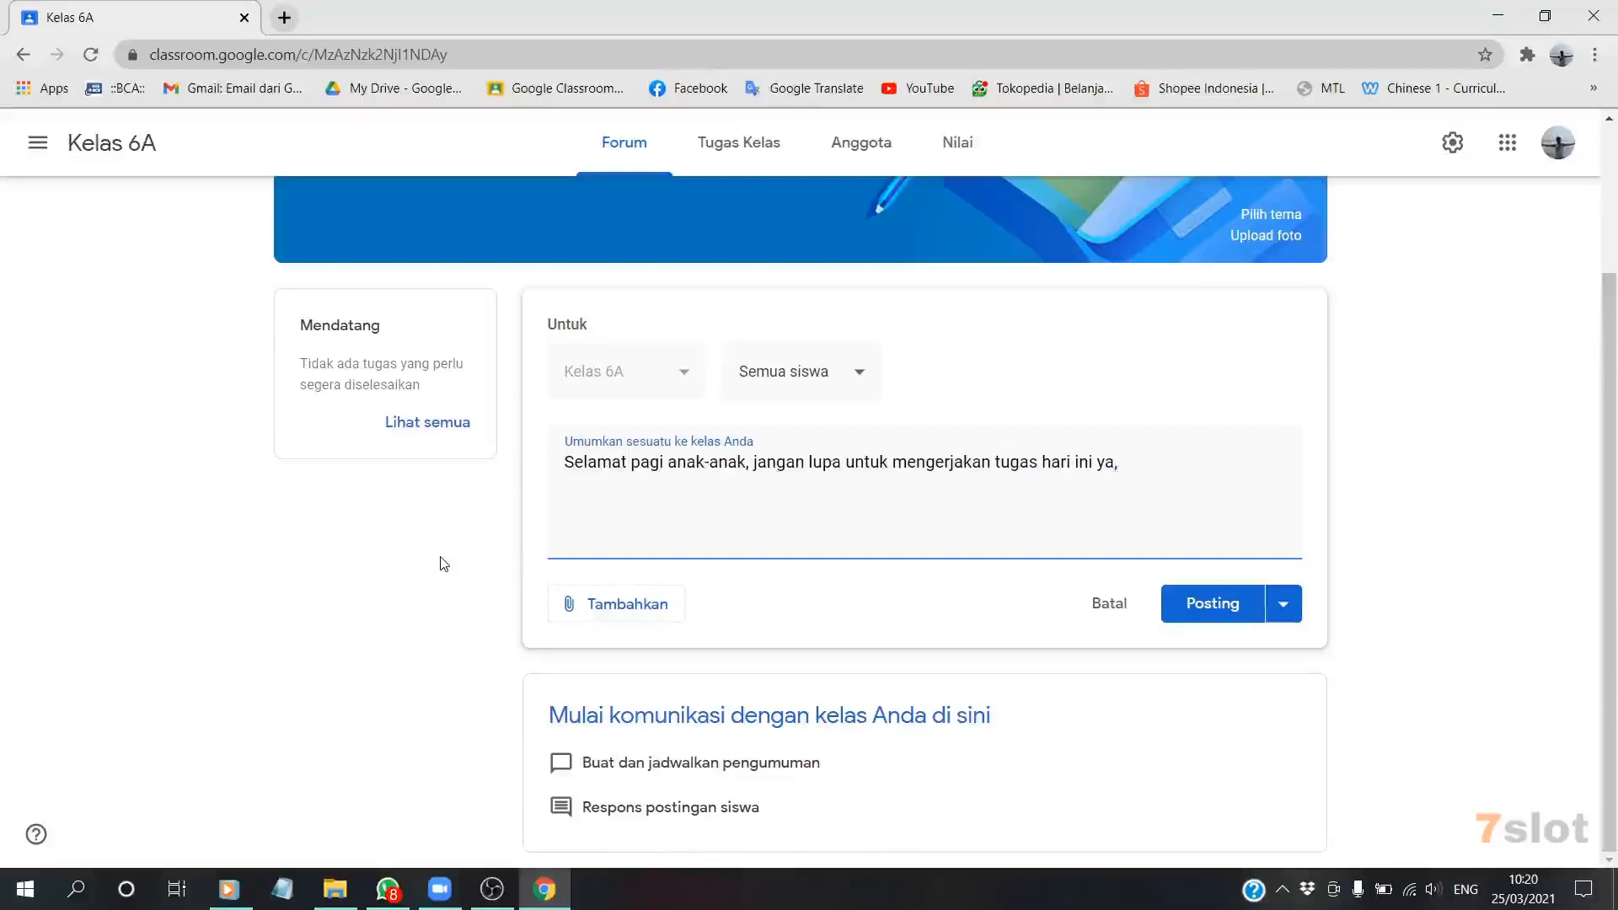
type("semangat...")
- Add a thumbs-up emoji and a hearts emoji at the end of the announcement text
right_click(1246, 475)
right_click(1229, 463)
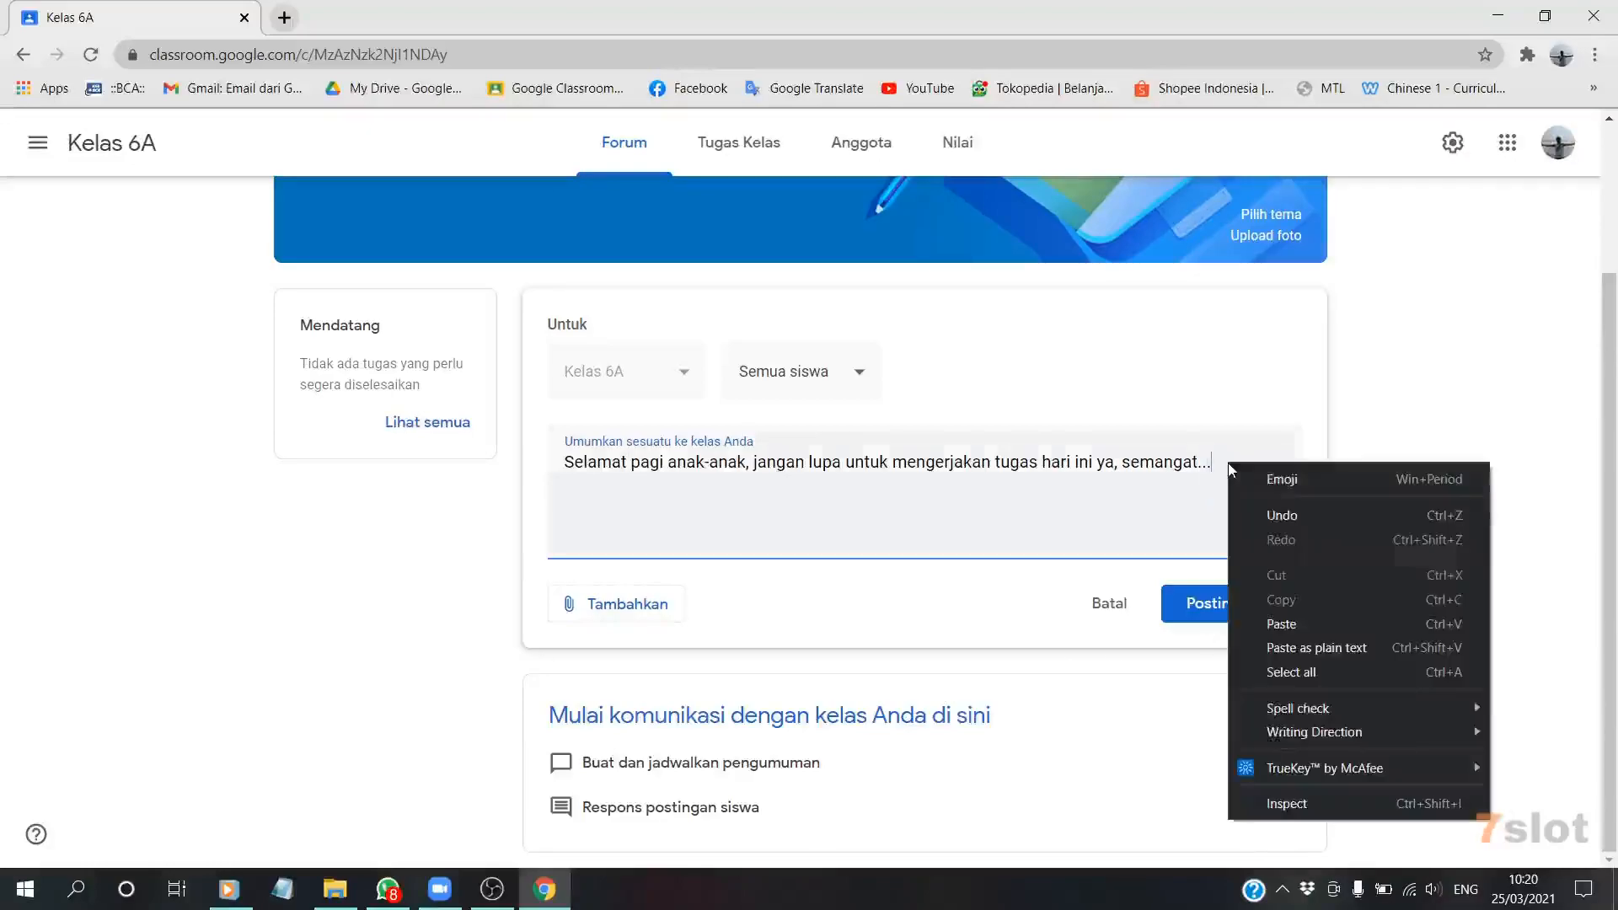
left_click(1279, 478)
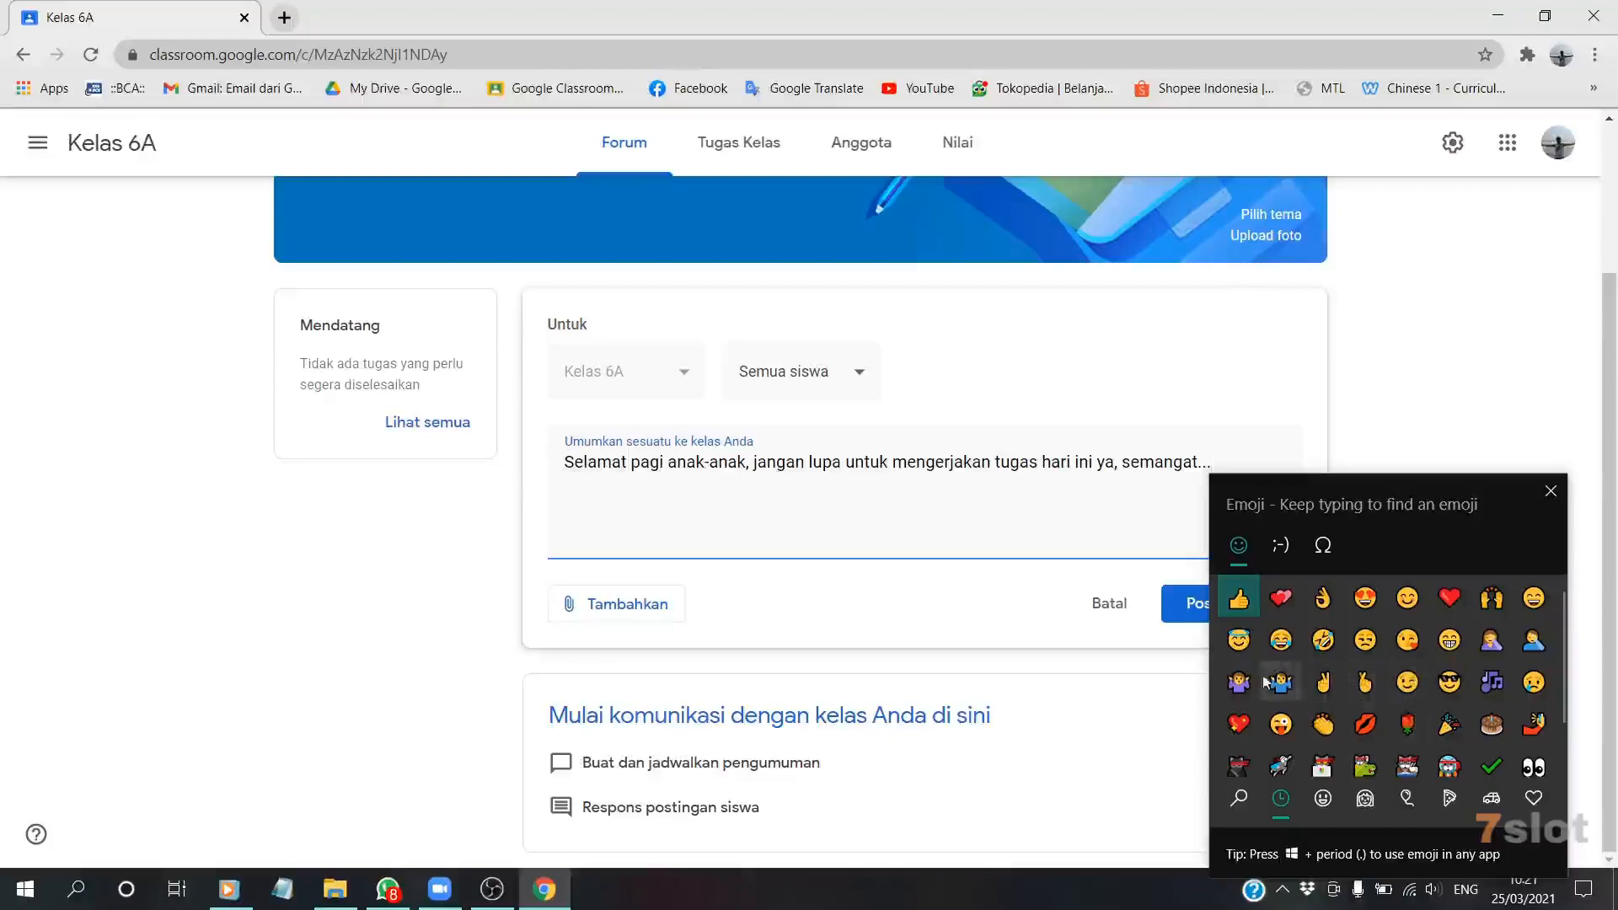
left_click(1238, 598)
left_click(1280, 598)
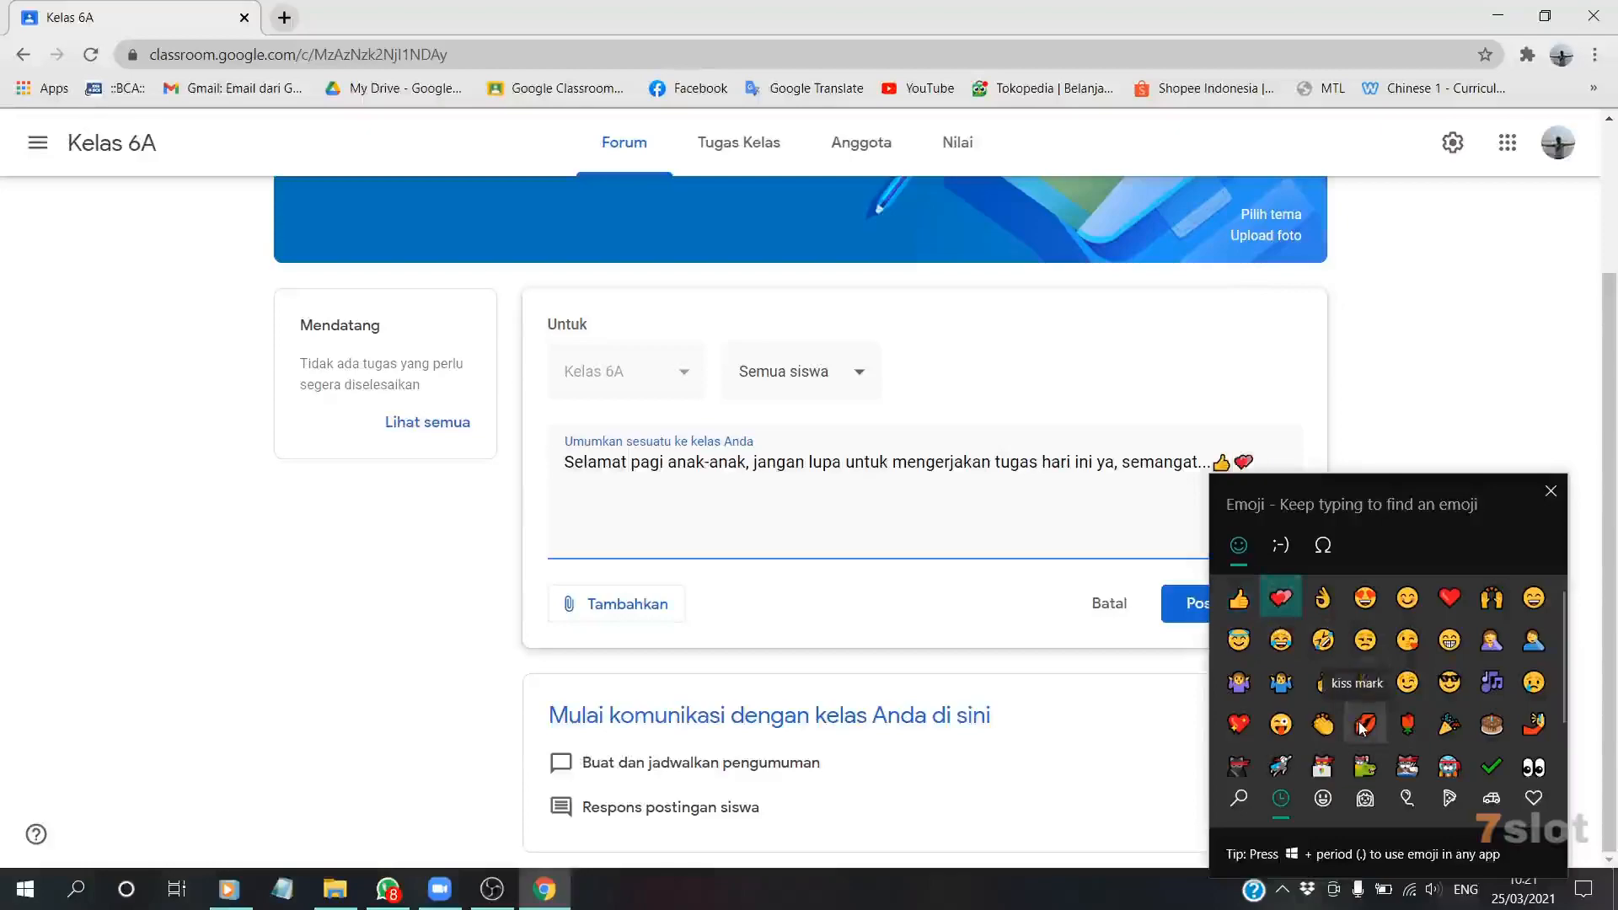
left_click(903, 517)
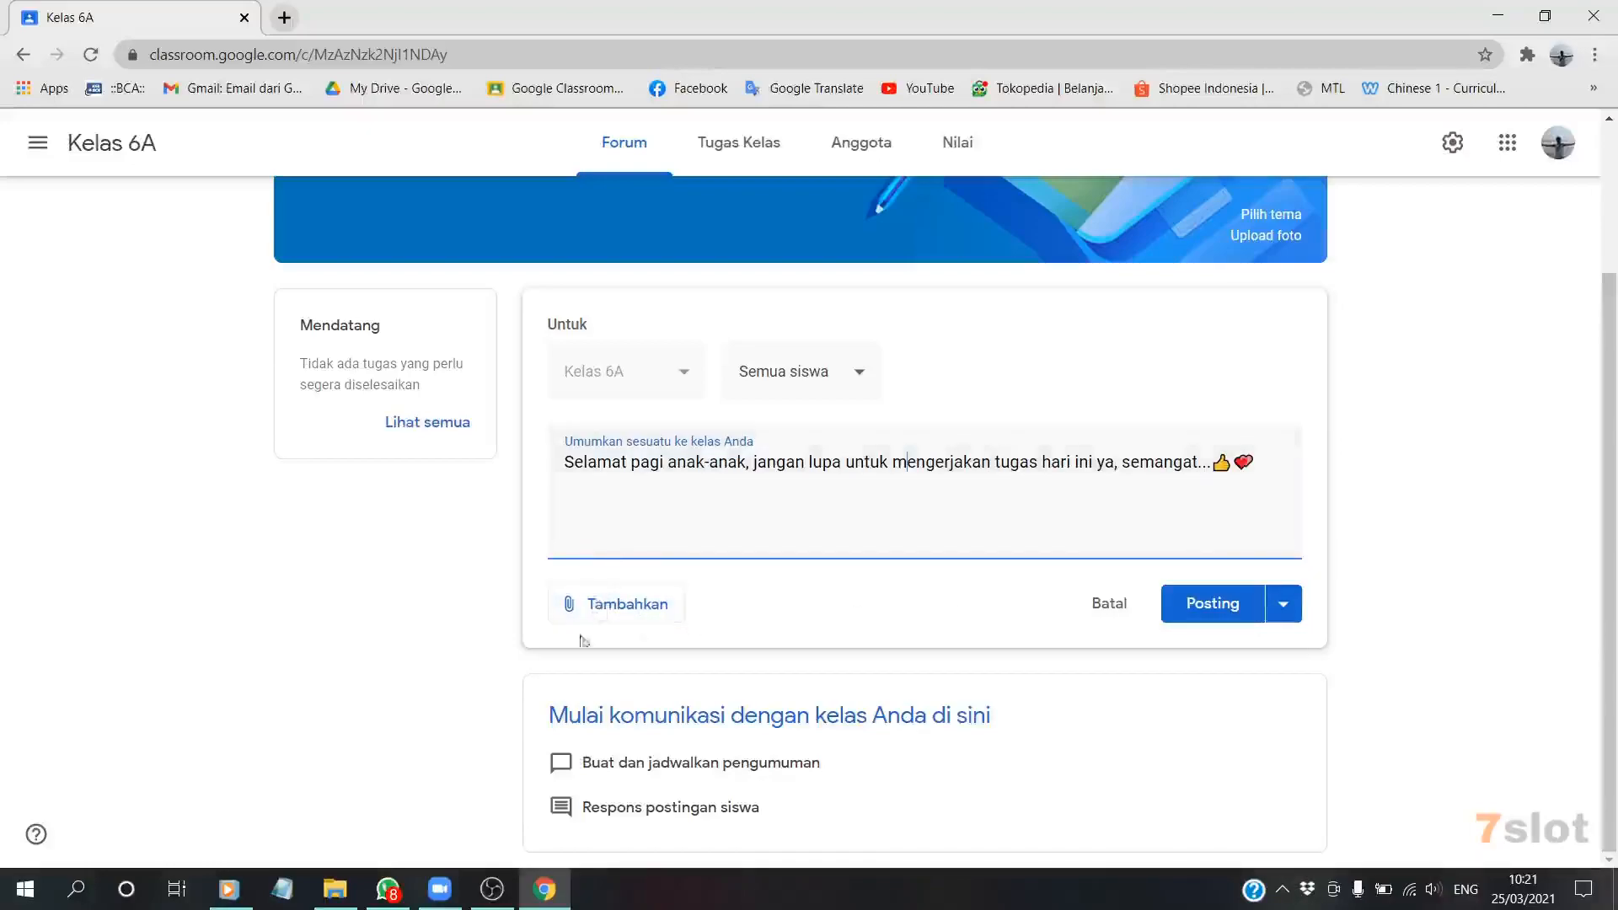
- Attach the image Tugas Mandarin 1.png from the recent Google Drive files to the announcement
left_click(625, 620)
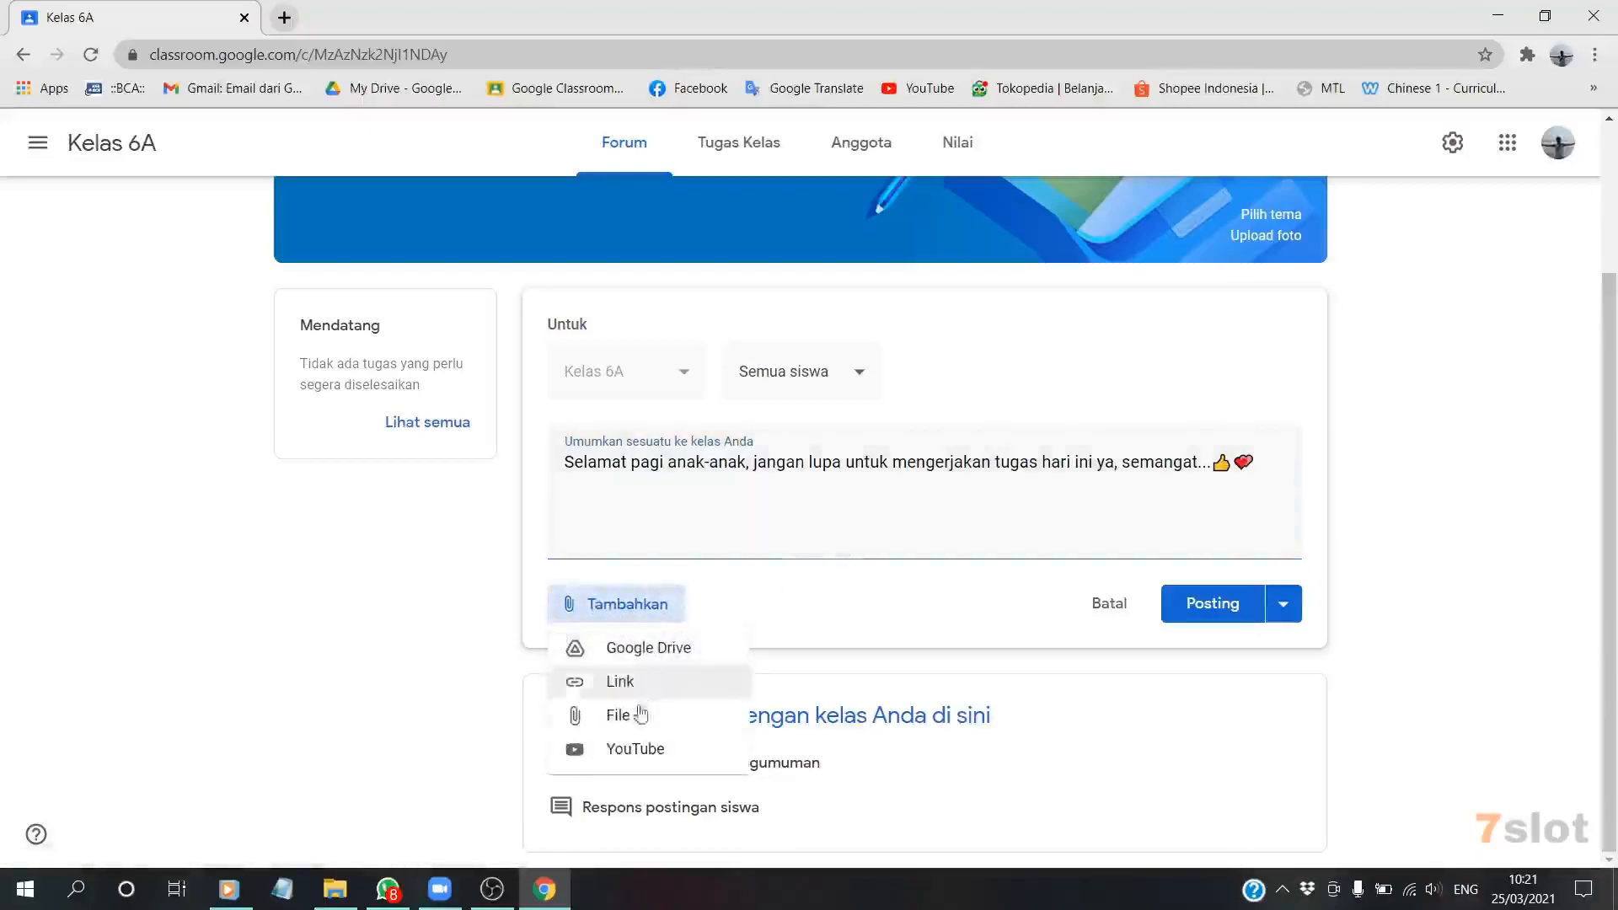
left_click(700, 543)
left_click(641, 611)
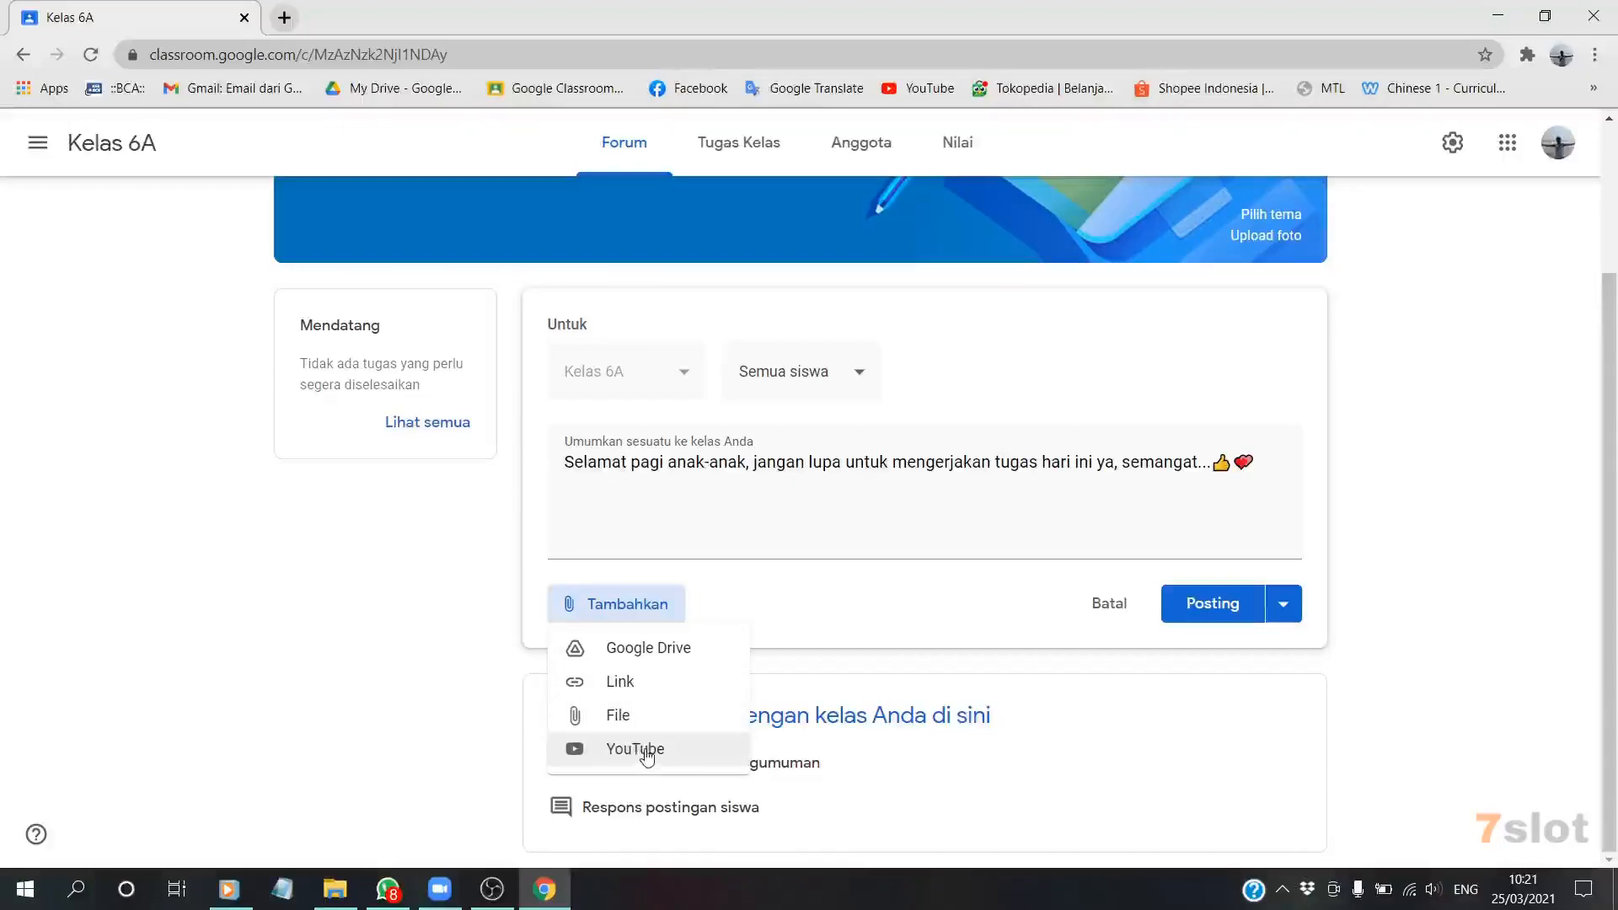
left_click(662, 656)
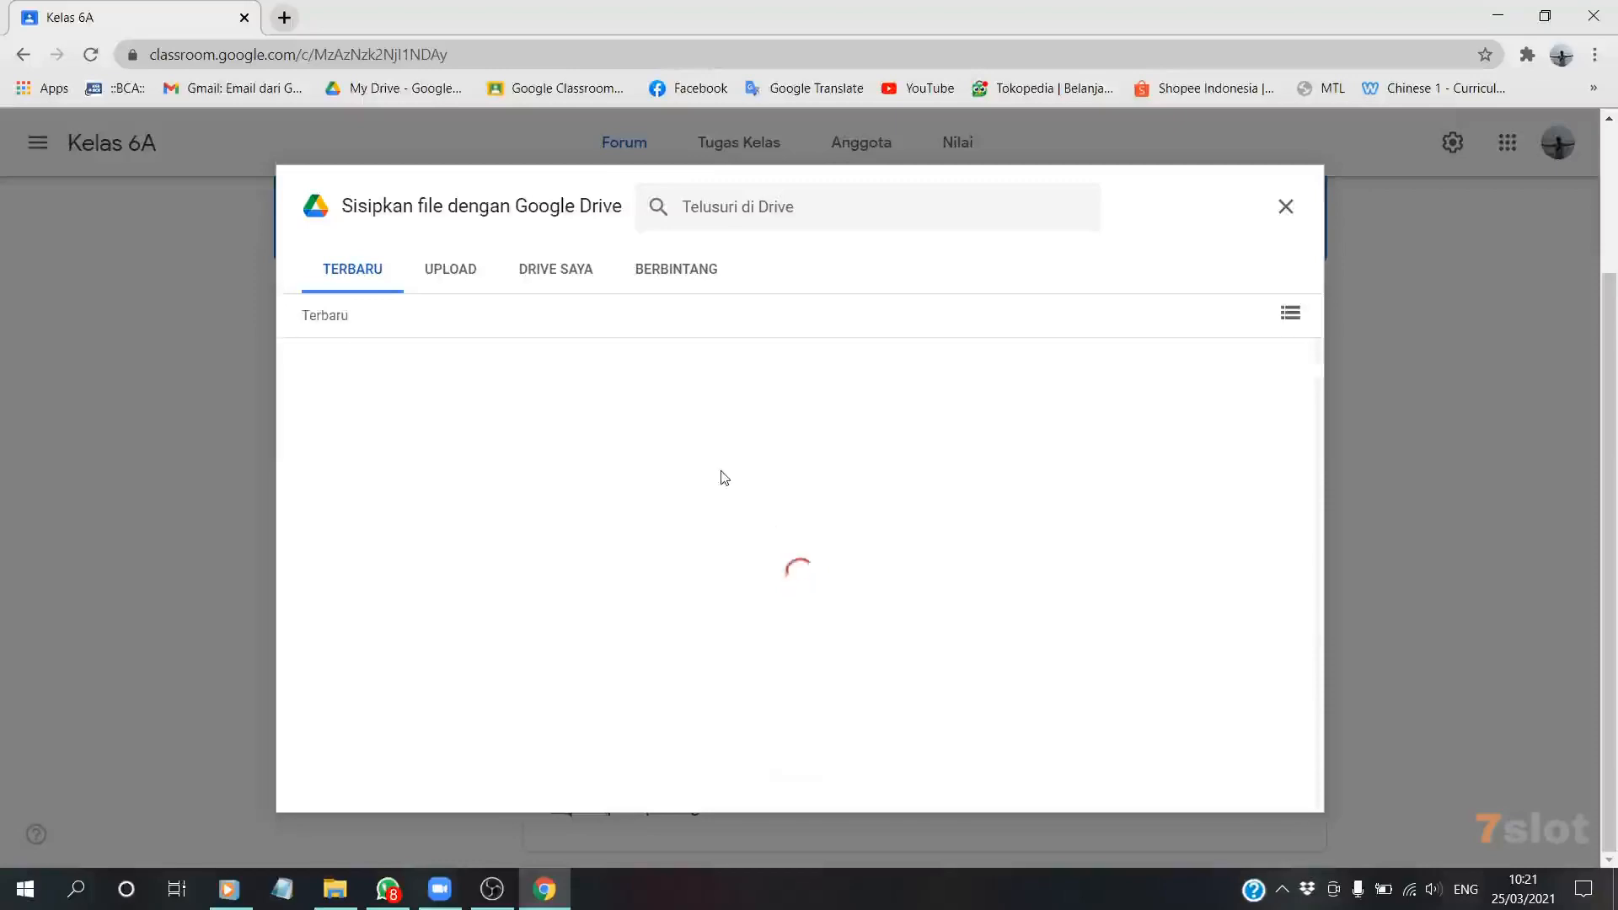
scroll(769, 593, "down", 1)
scroll(766, 585, "down", 6)
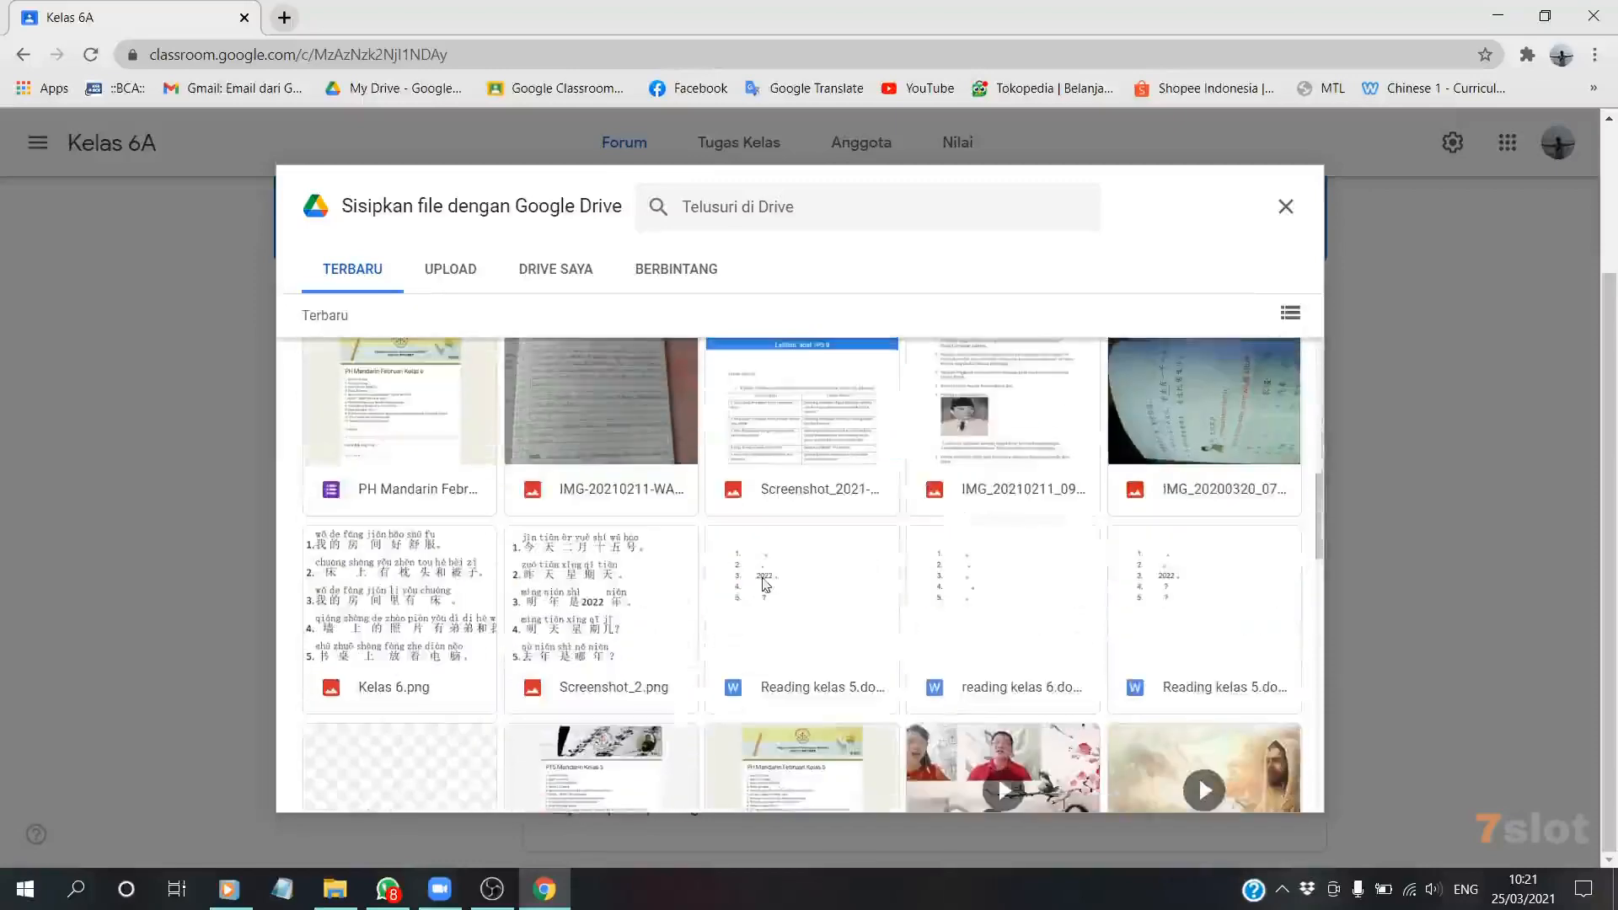
scroll(769, 619, "down", 3)
scroll(769, 619, "up", 3)
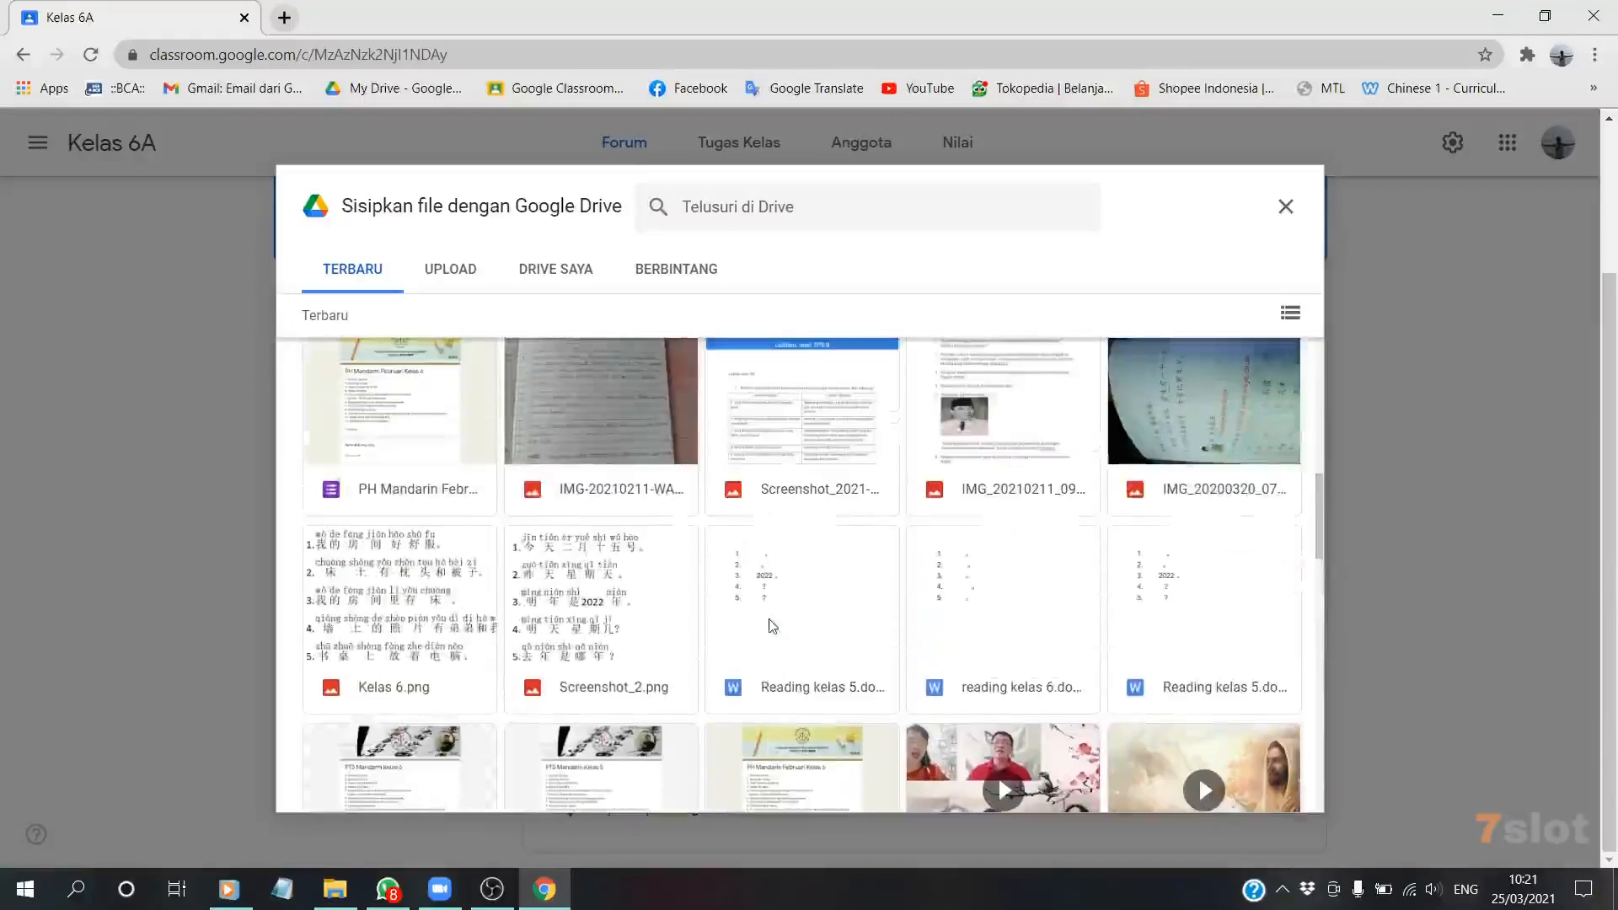
scroll(769, 624, "down", 8)
scroll(769, 618, "up", 3)
scroll(975, 643, "down", 2)
scroll(1076, 636, "up", 2)
scroll(845, 615, "down", 3)
scroll(825, 593, "up", 4)
scroll(952, 626, "down", 4)
scroll(948, 625, "up", 4)
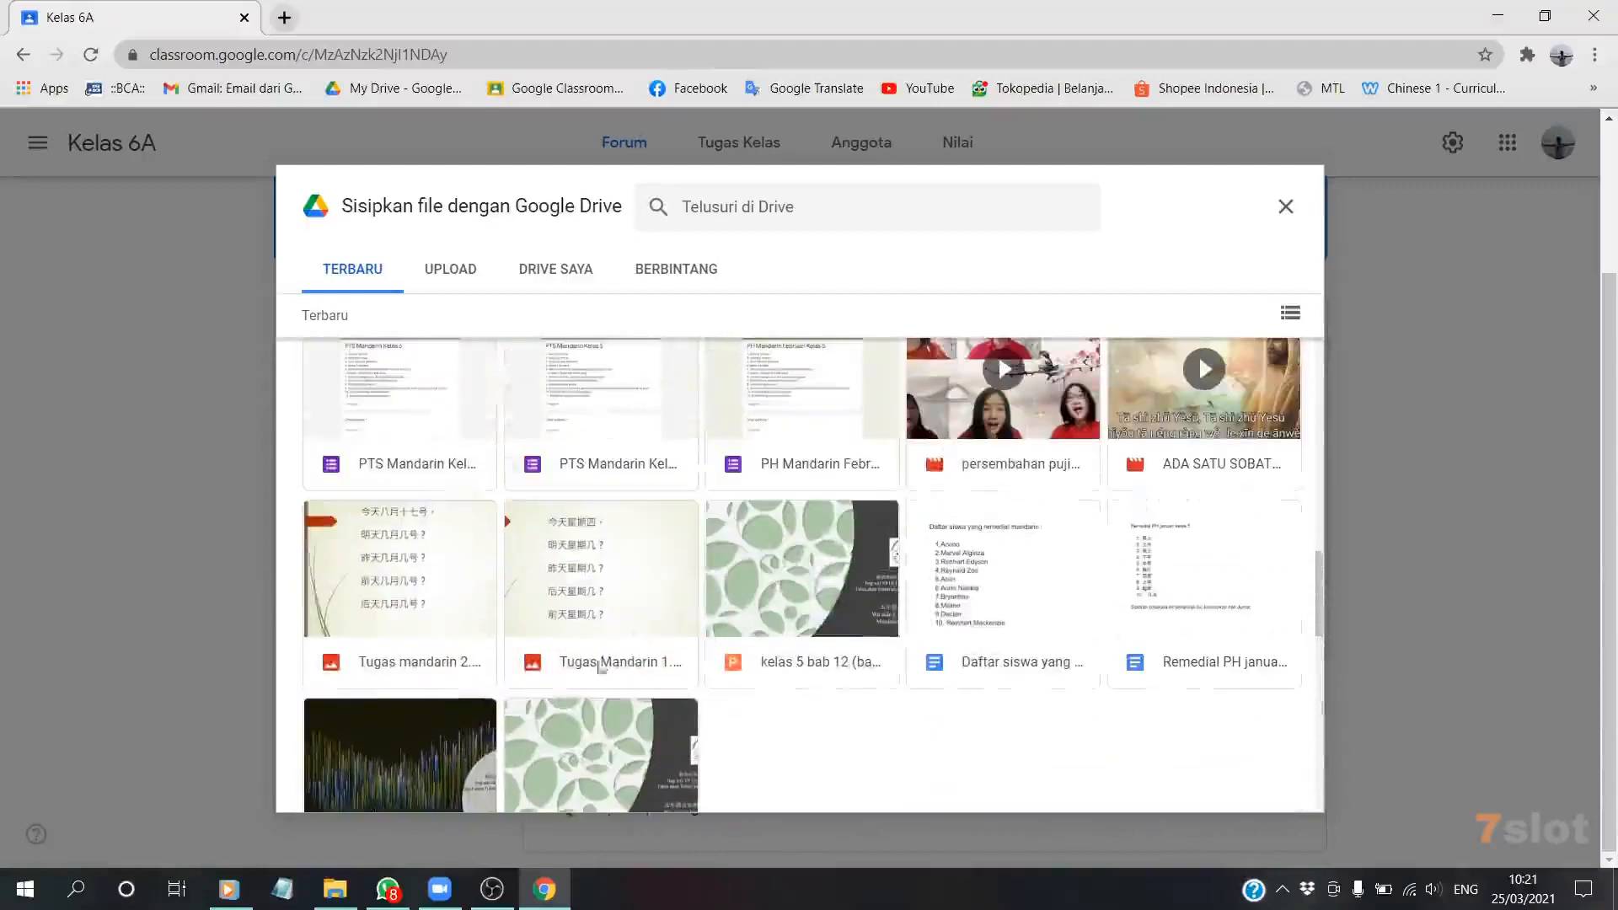
double_click(648, 616)
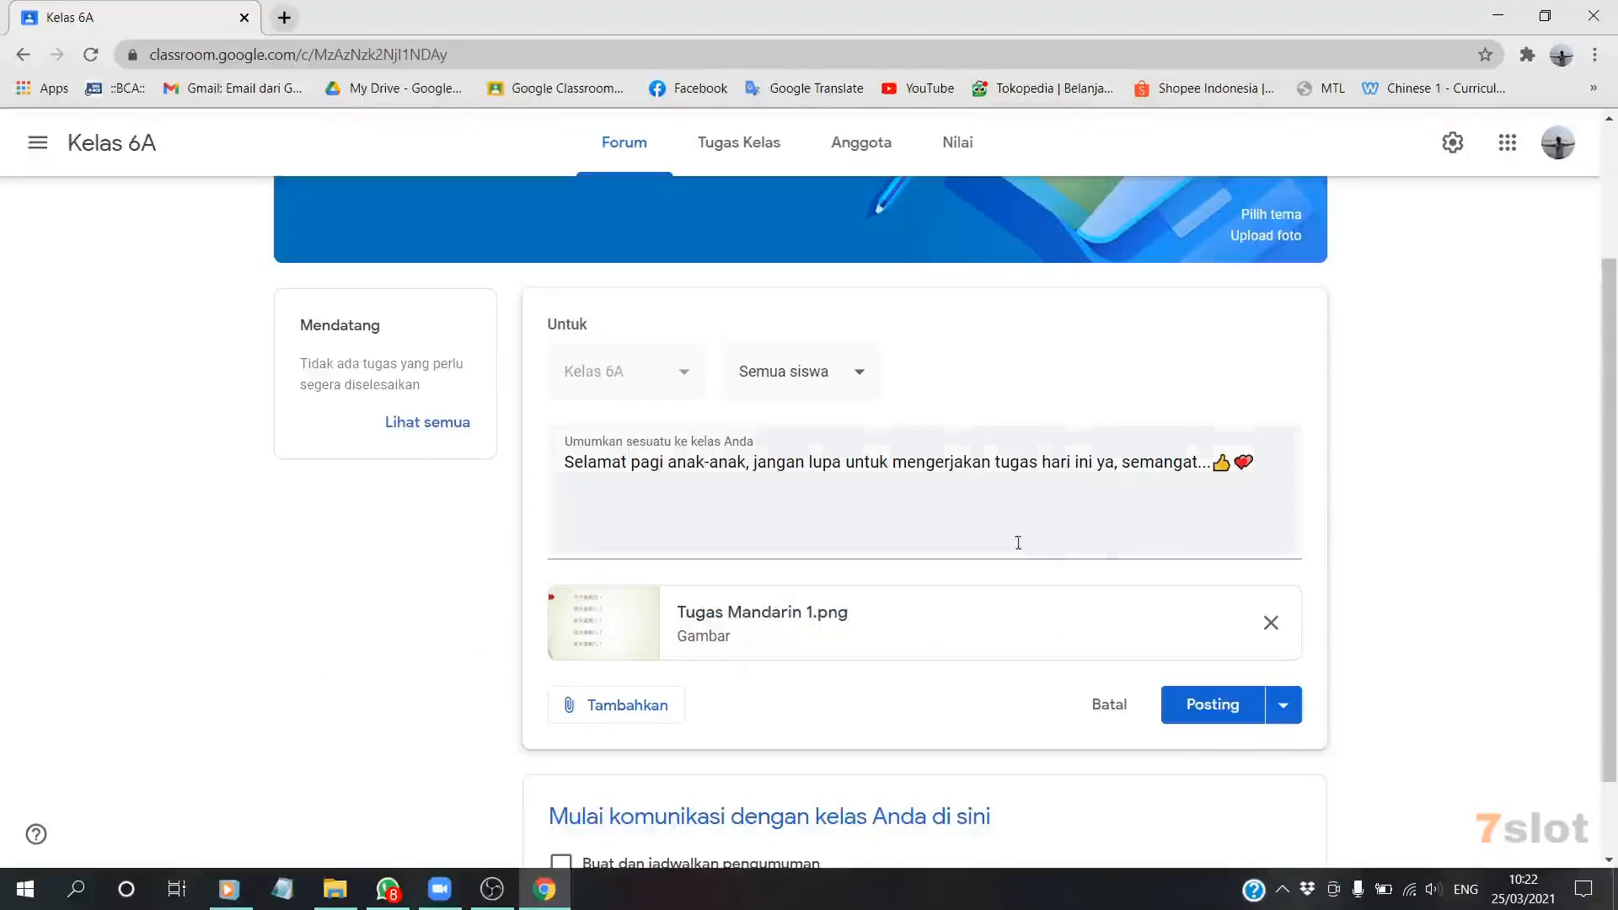
- Insert the word "mandarin" after "tugas" in the announcement text and post the announcement
left_click(1043, 462)
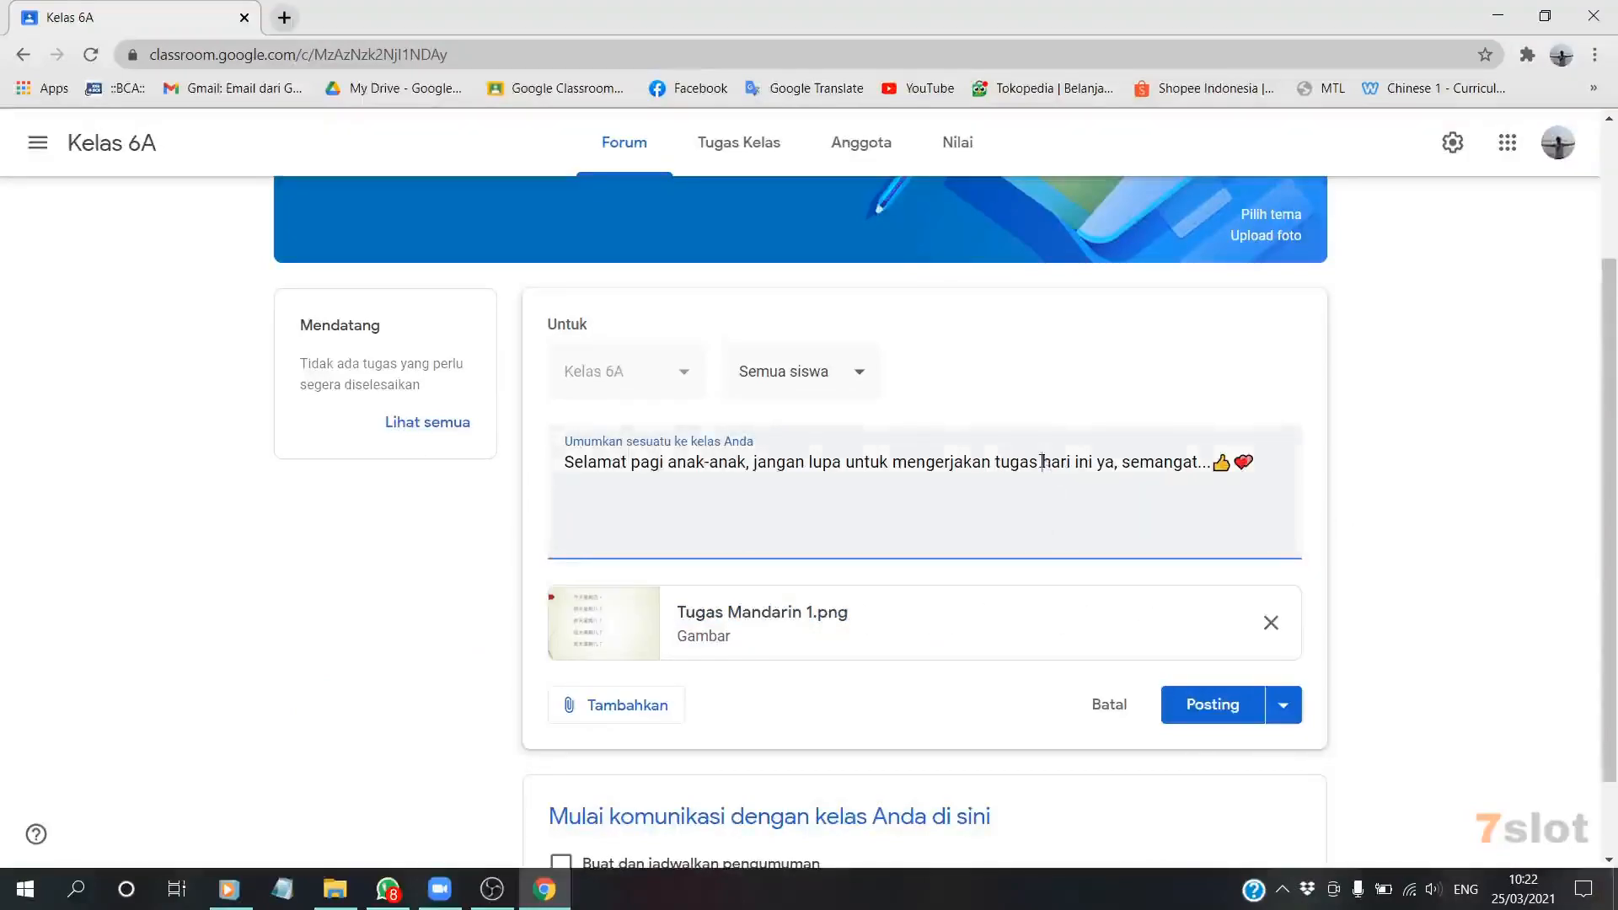
type("ma")
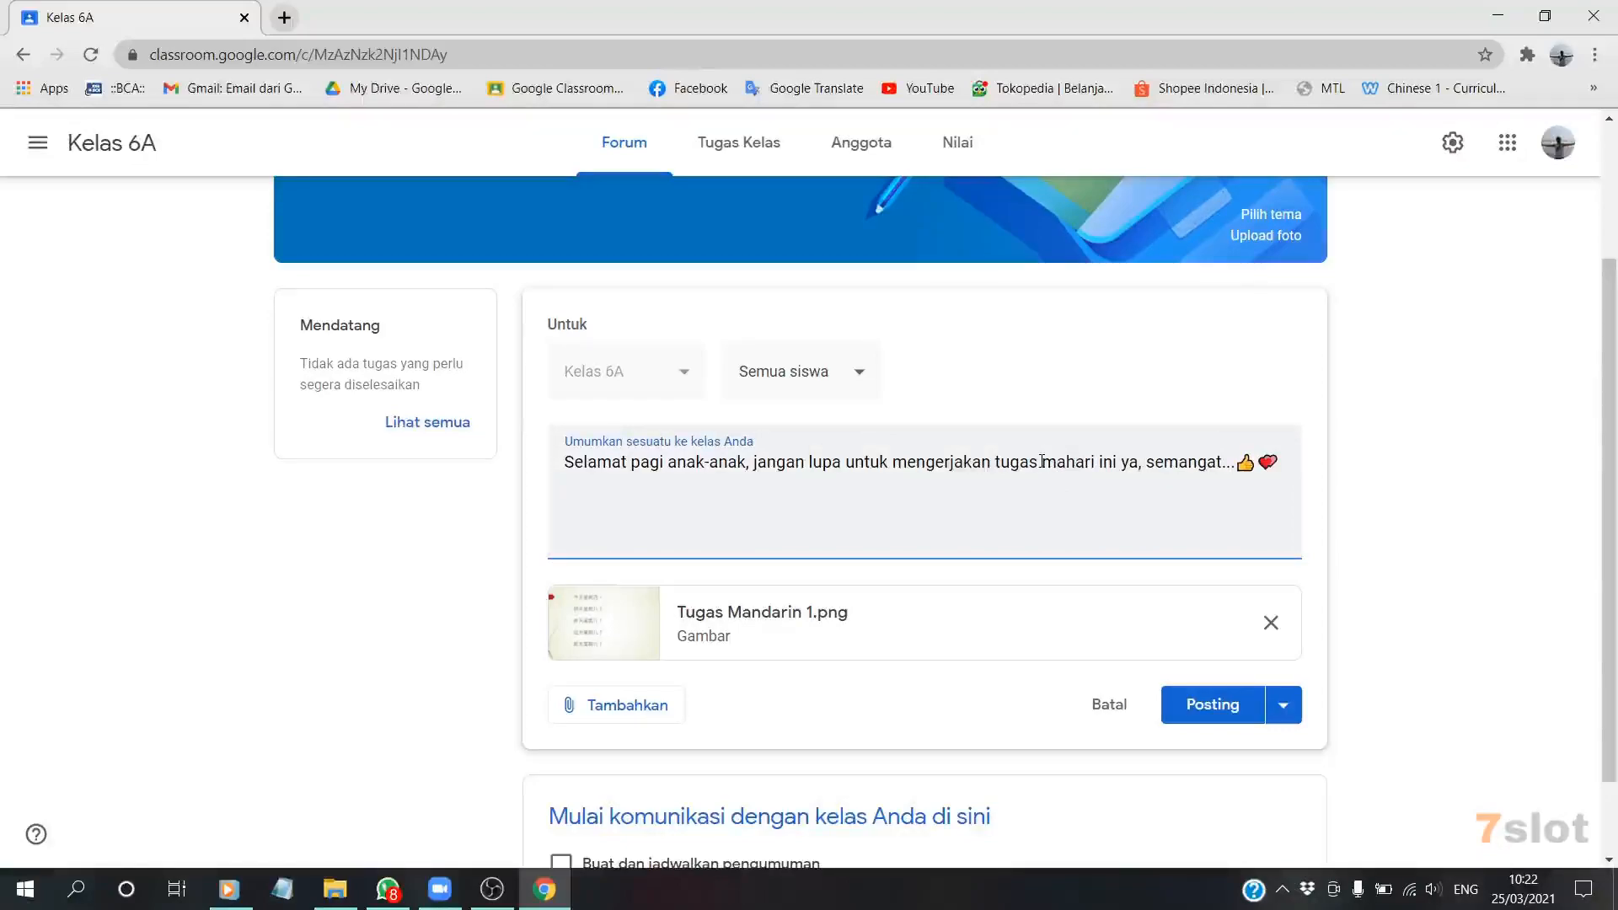
type("nada")
key("Tab")
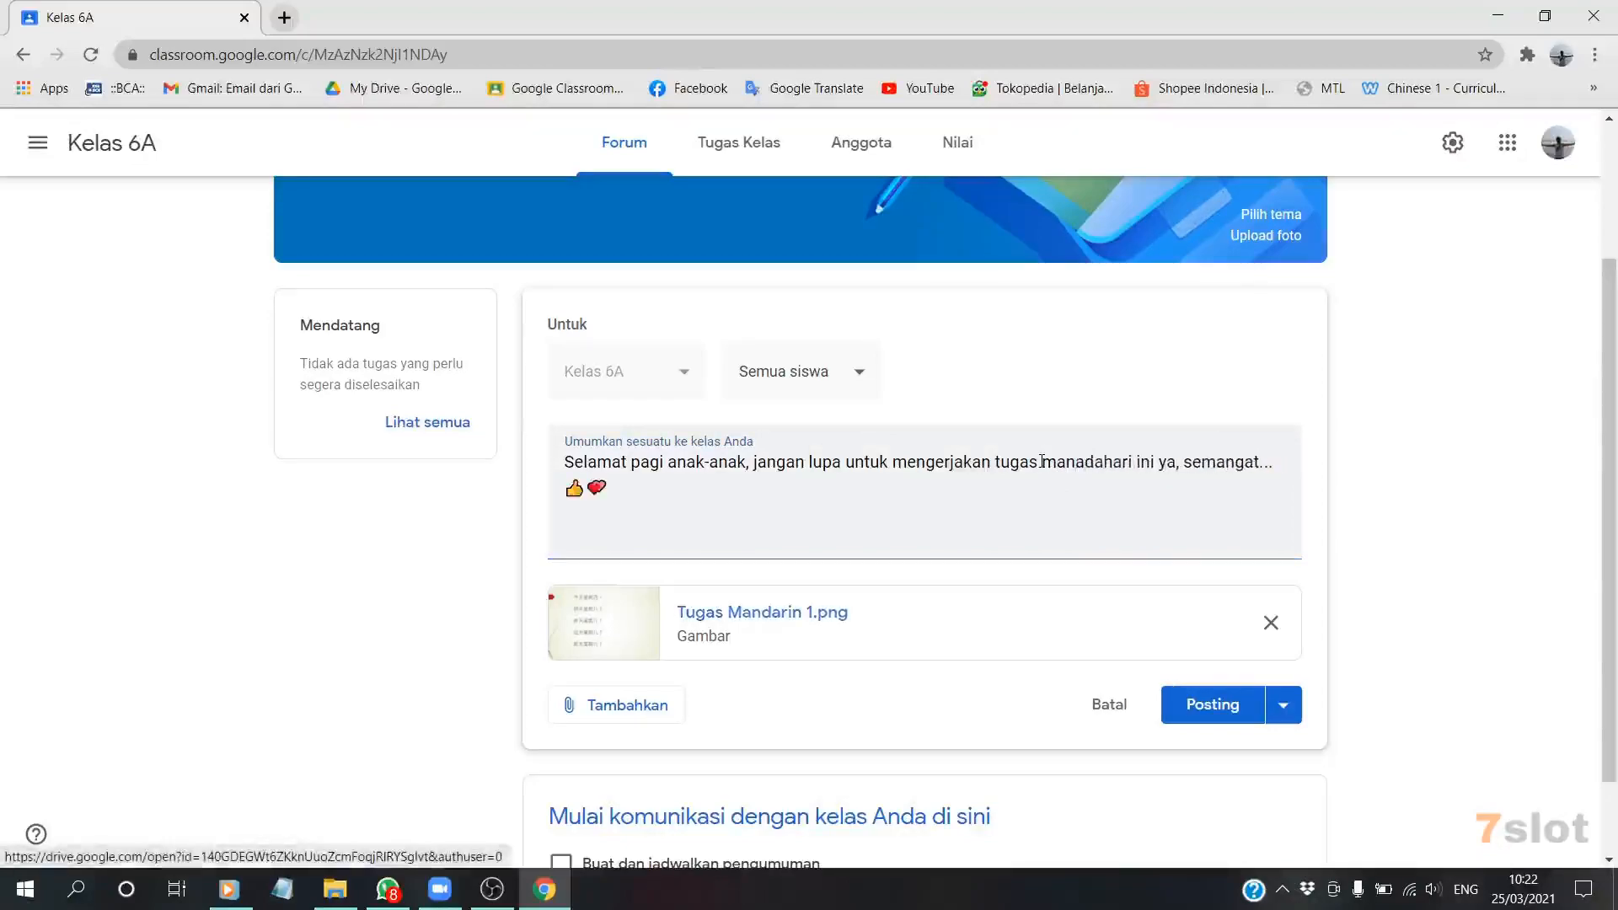
left_click(1096, 478)
key("BackSpace")
key("BackSpace")
key("BackSpace")
type("darin")
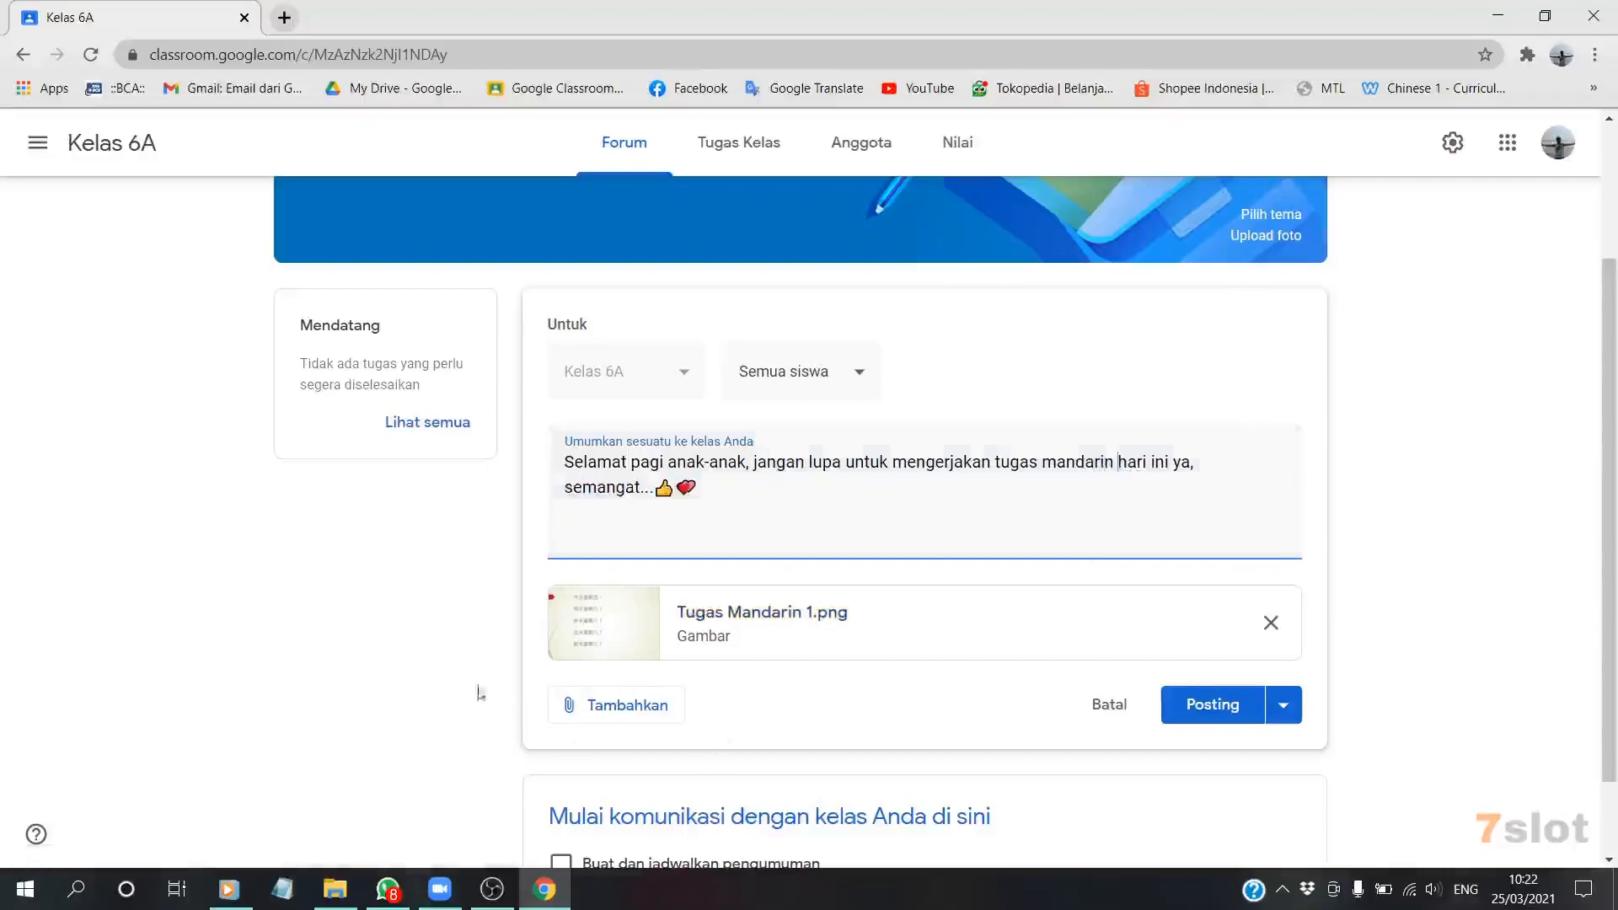
scroll(1358, 701, "down", 1)
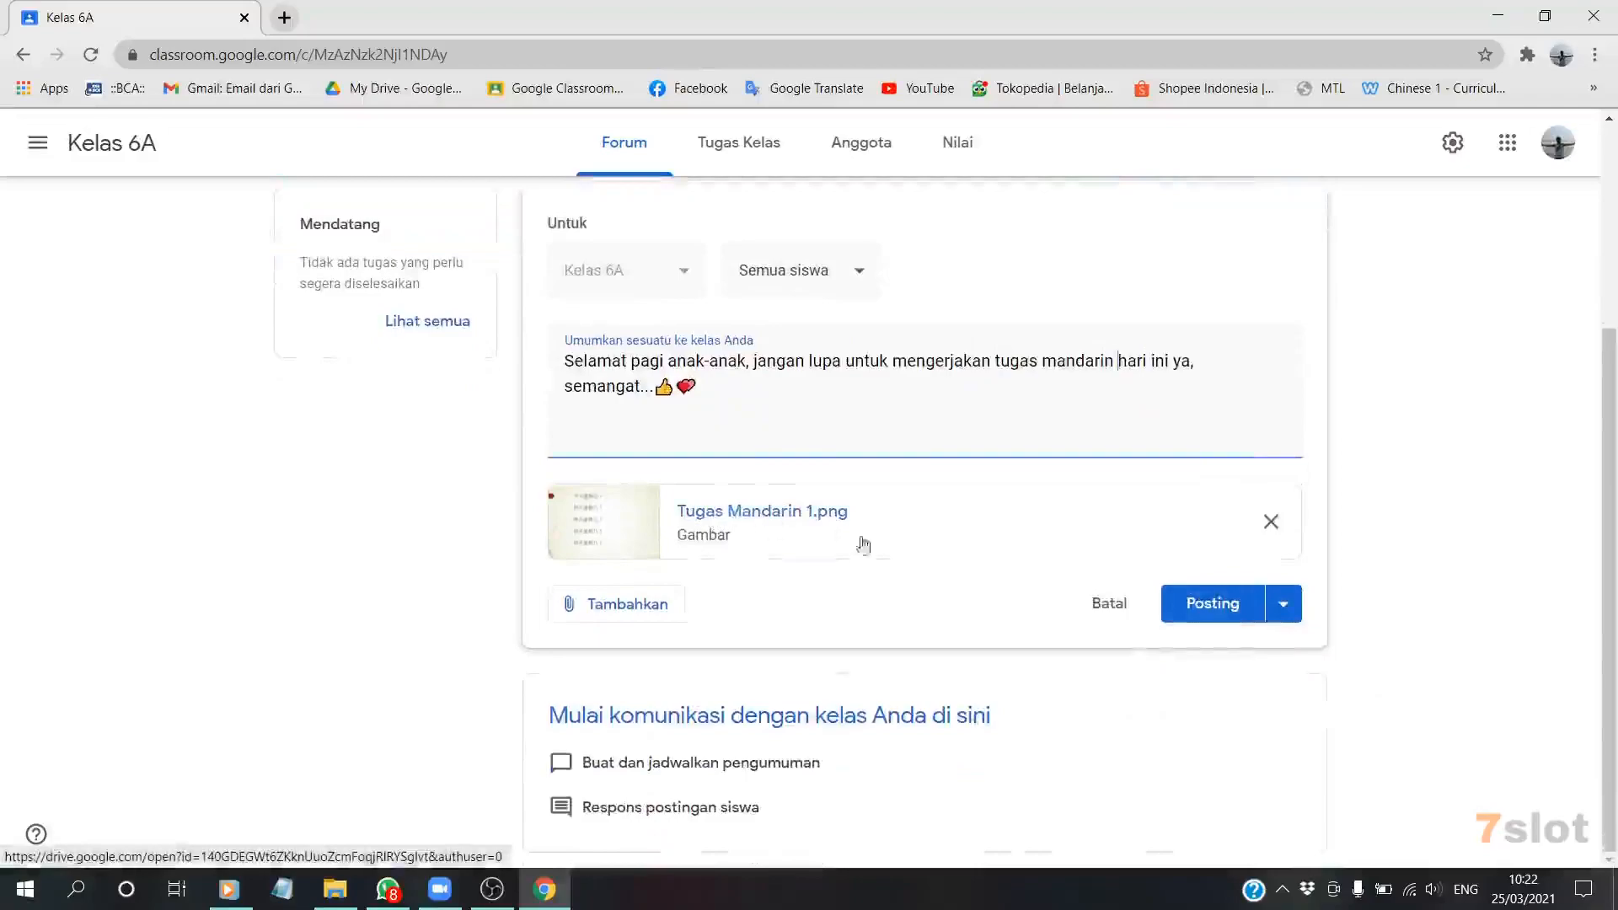
left_click(1220, 610)
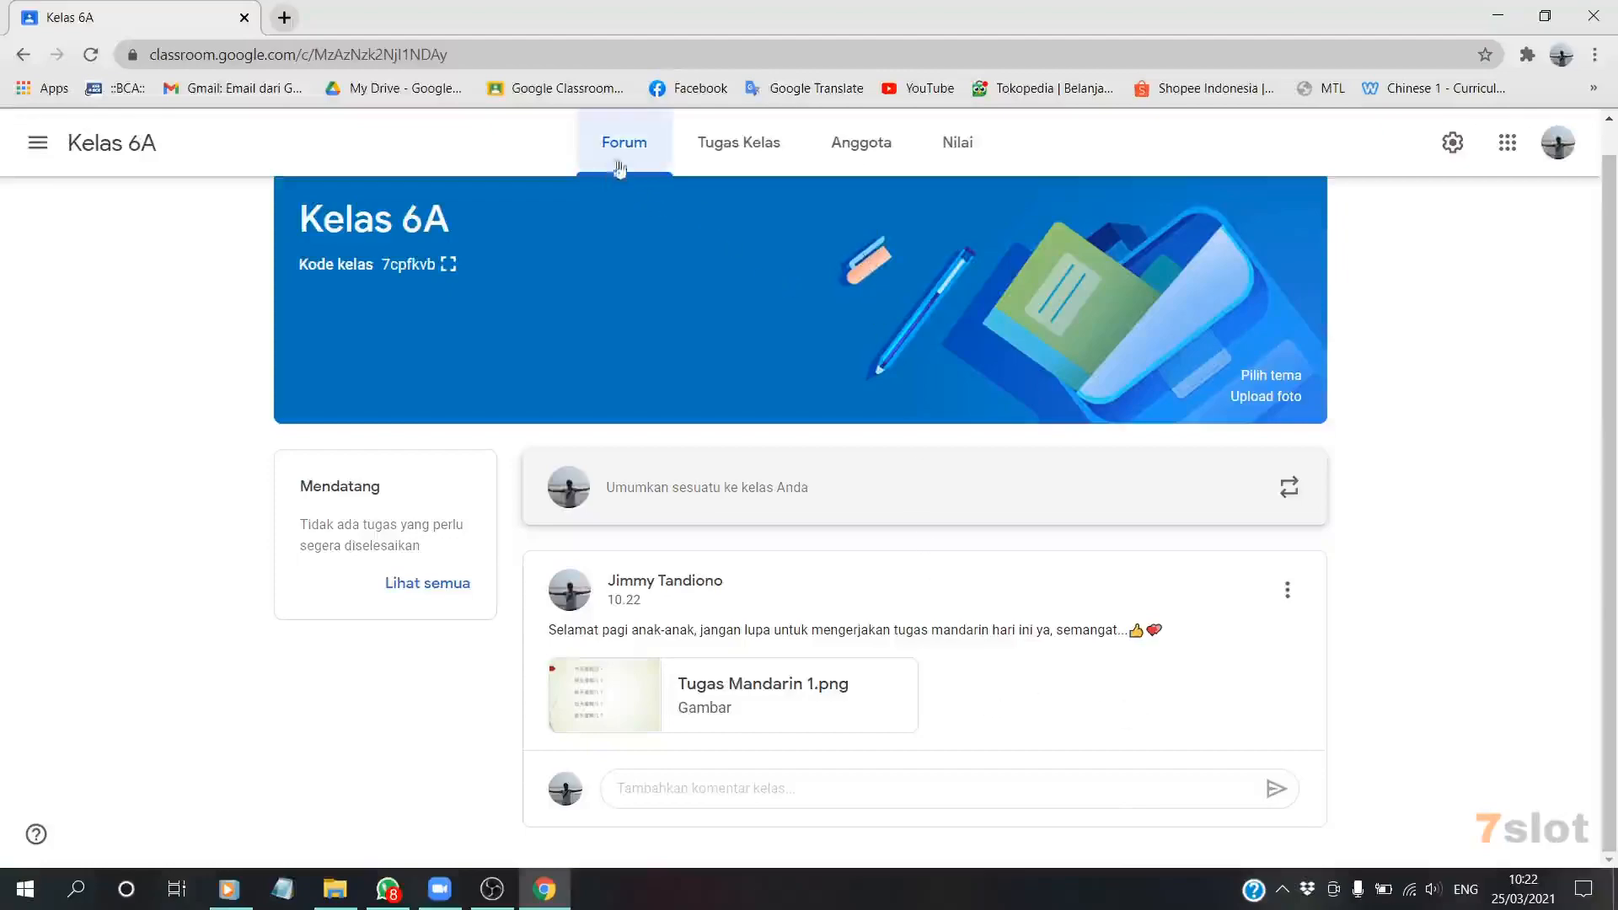
- Create a new assignment in the classwork of Kelas 6A with the title "Tugas Mandarin Kelas 6"
left_click(754, 150)
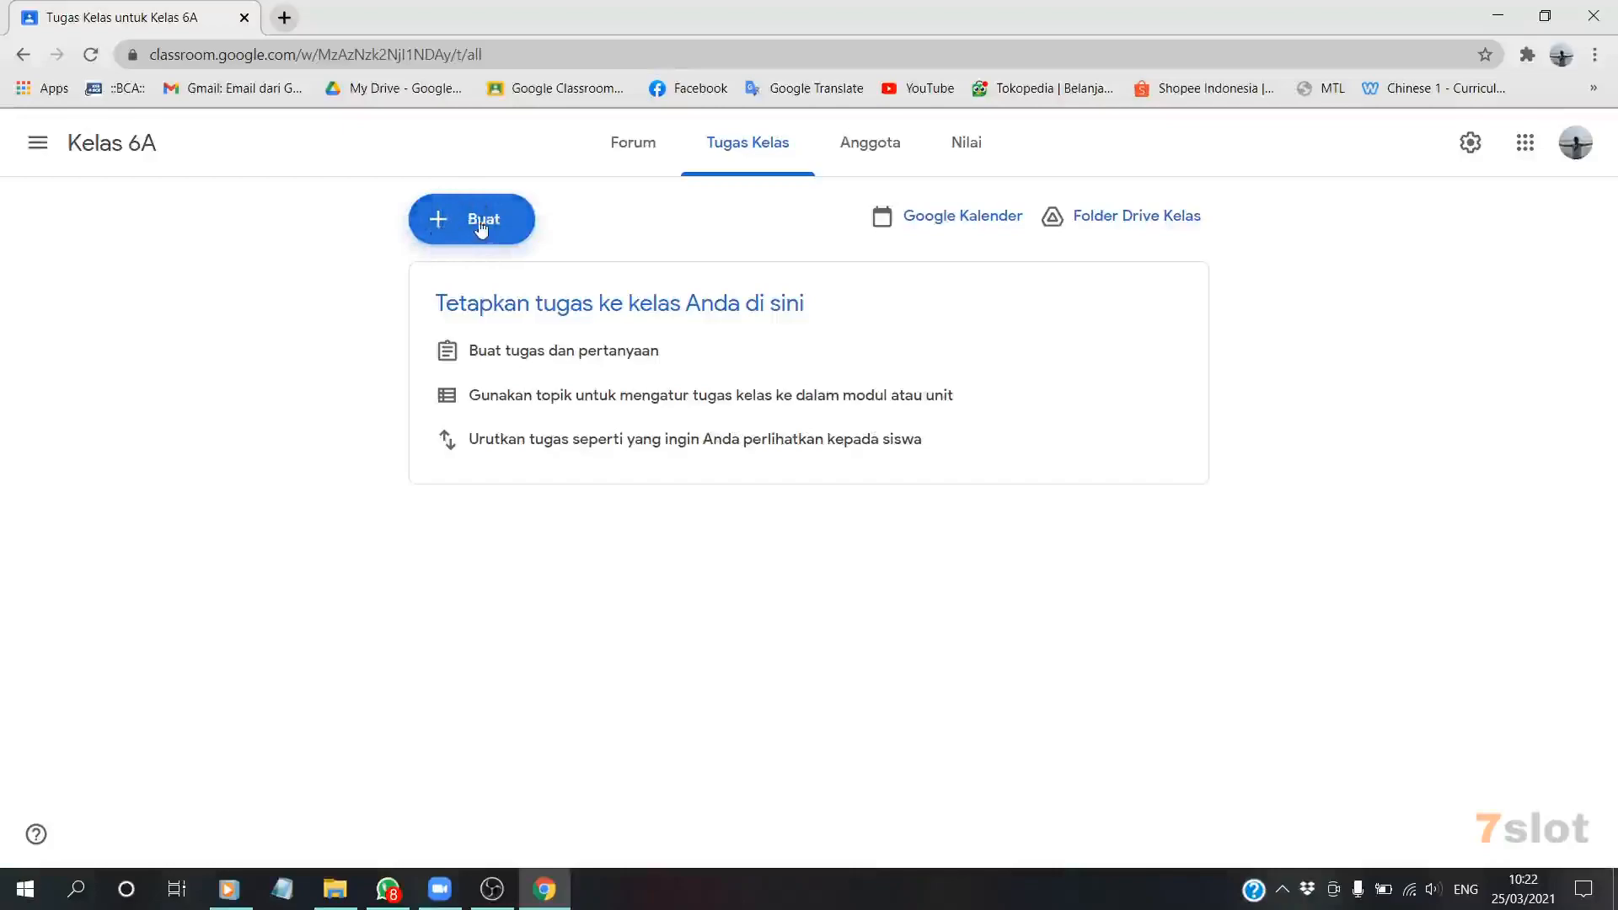
left_click(529, 221)
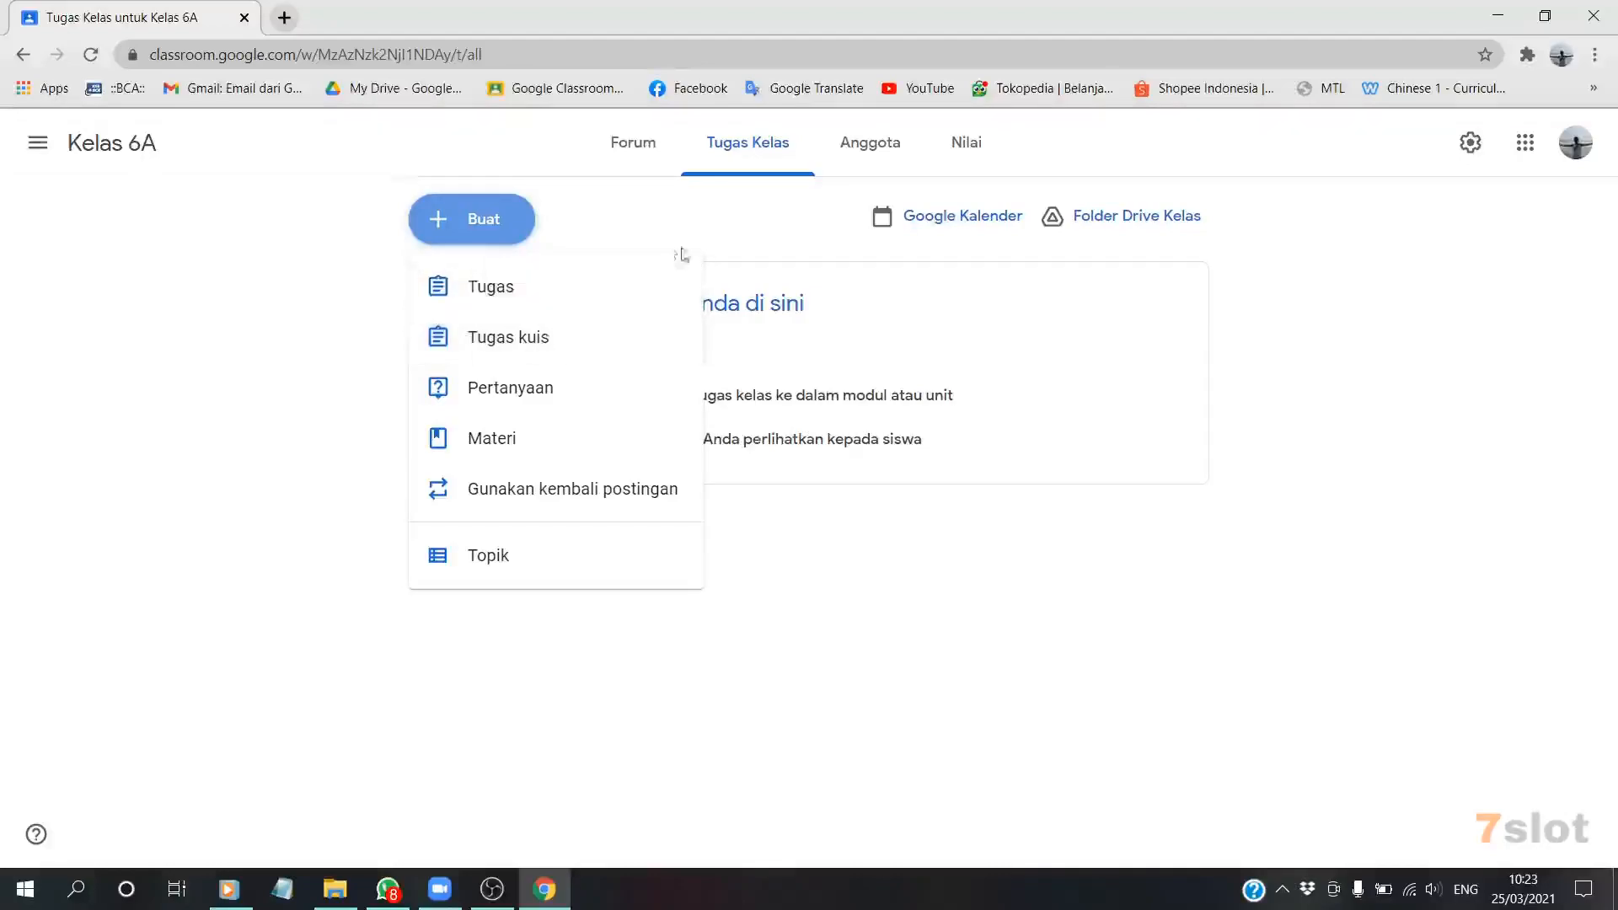
left_click(485, 287)
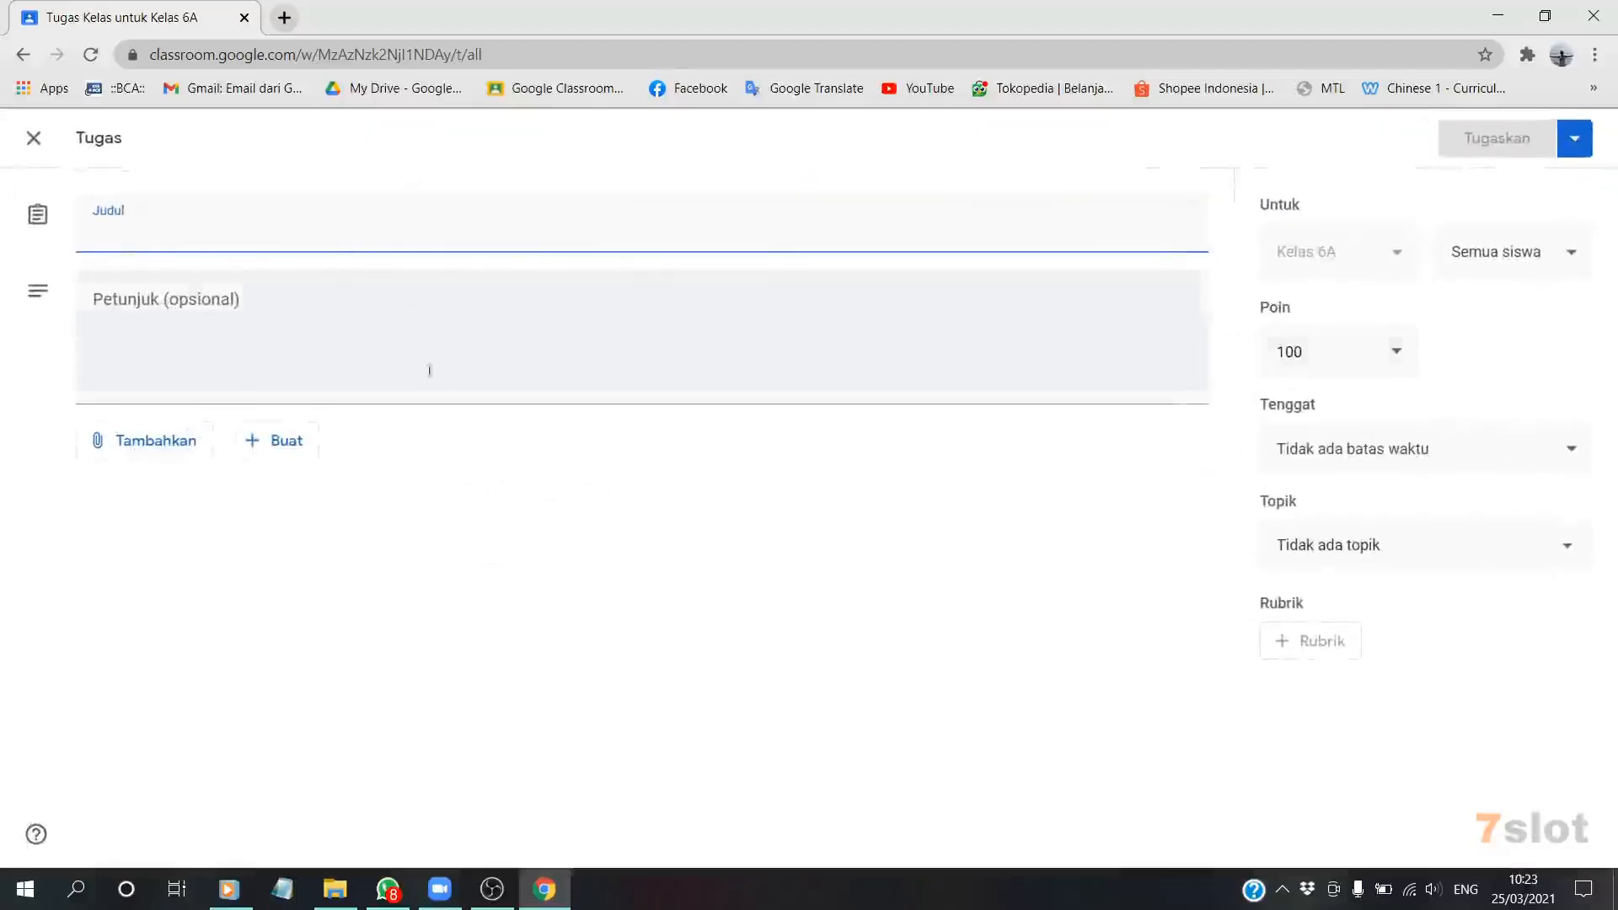
type("Tugas mad")
key("BackSpace")
type("Ma")
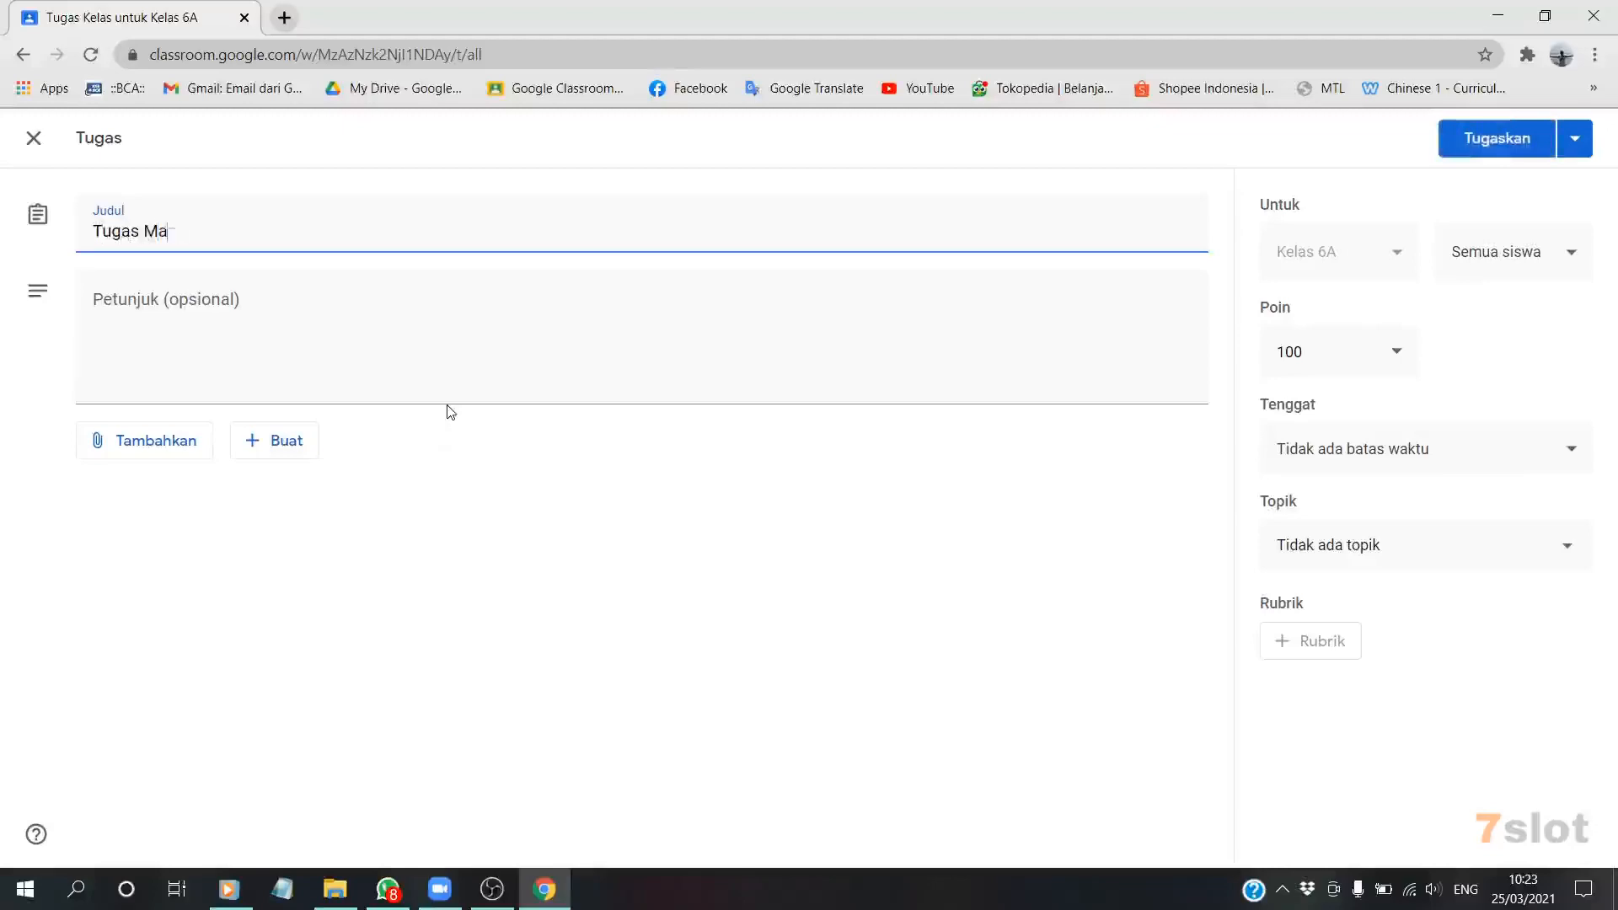
type("ndarin Kelas 6")
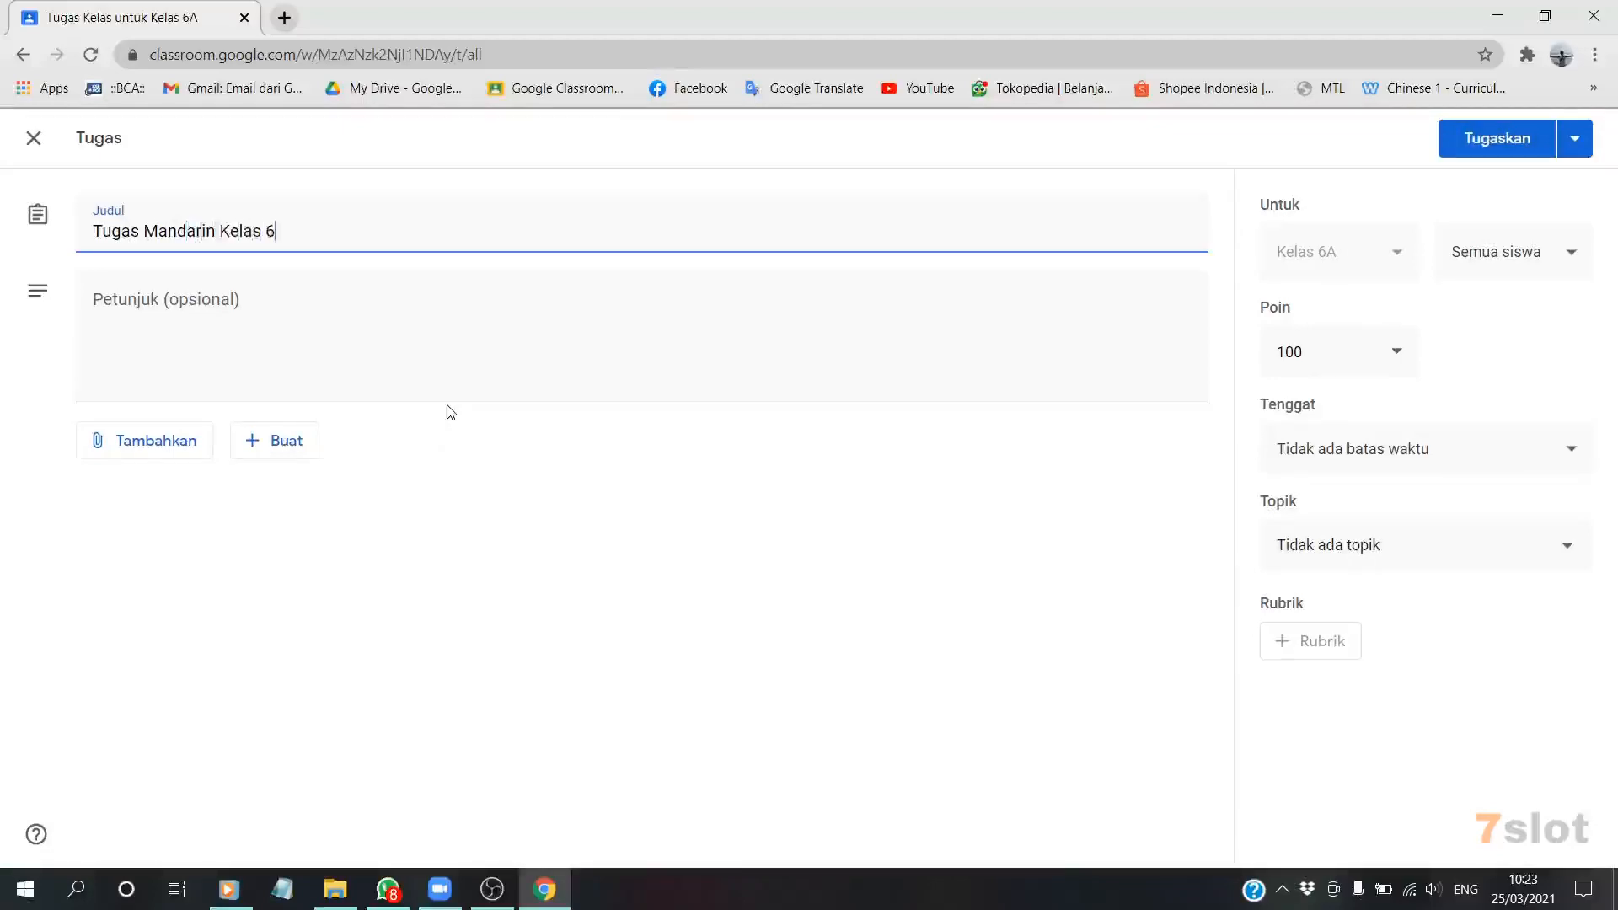
- Begin the assignment instructions with "Anak-anak silahkan kalian kerjakan tugas mandarin ini. Hal yang perlu diperhatikan adalah sbb :"
left_click(286, 329)
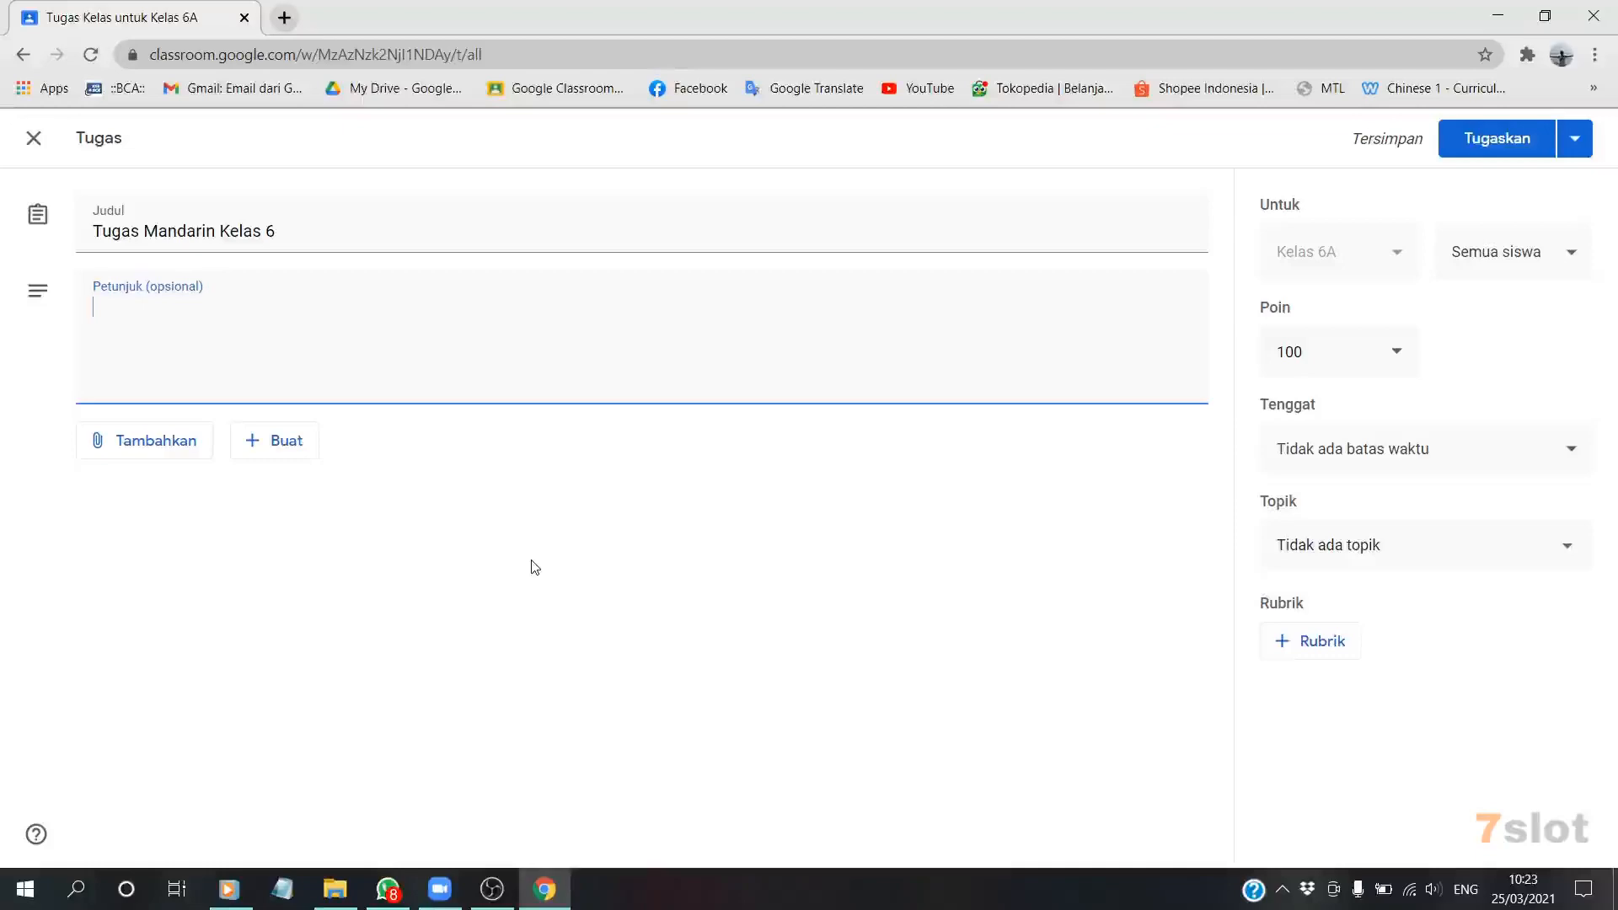
type("Anak-anak sila")
type("hkan")
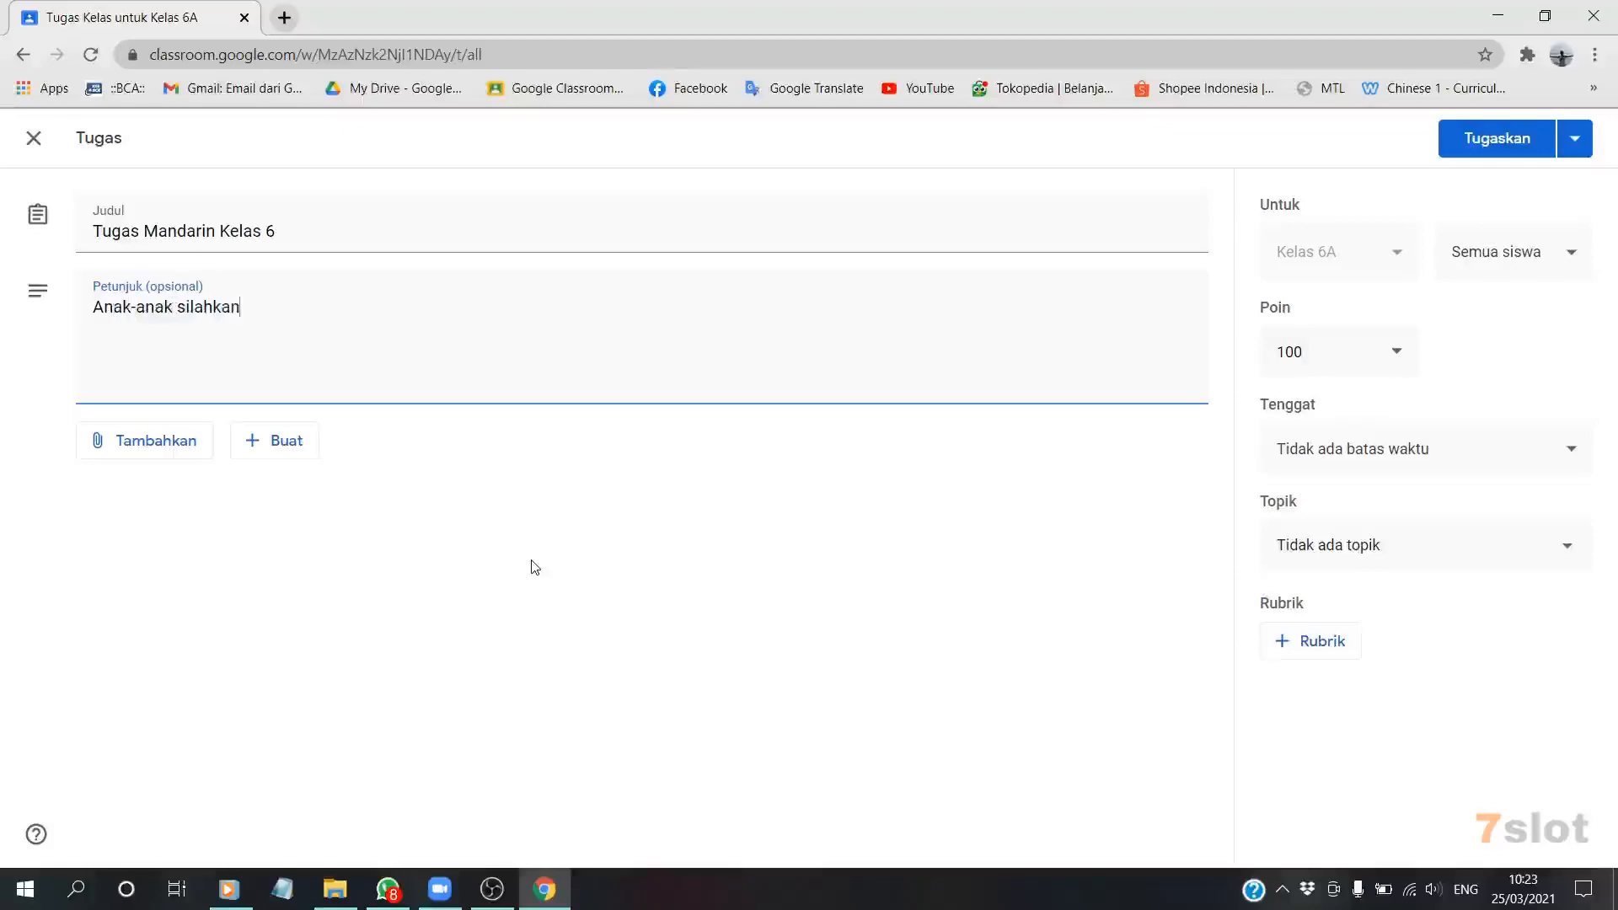
type(" kalian kerjakan tuga")
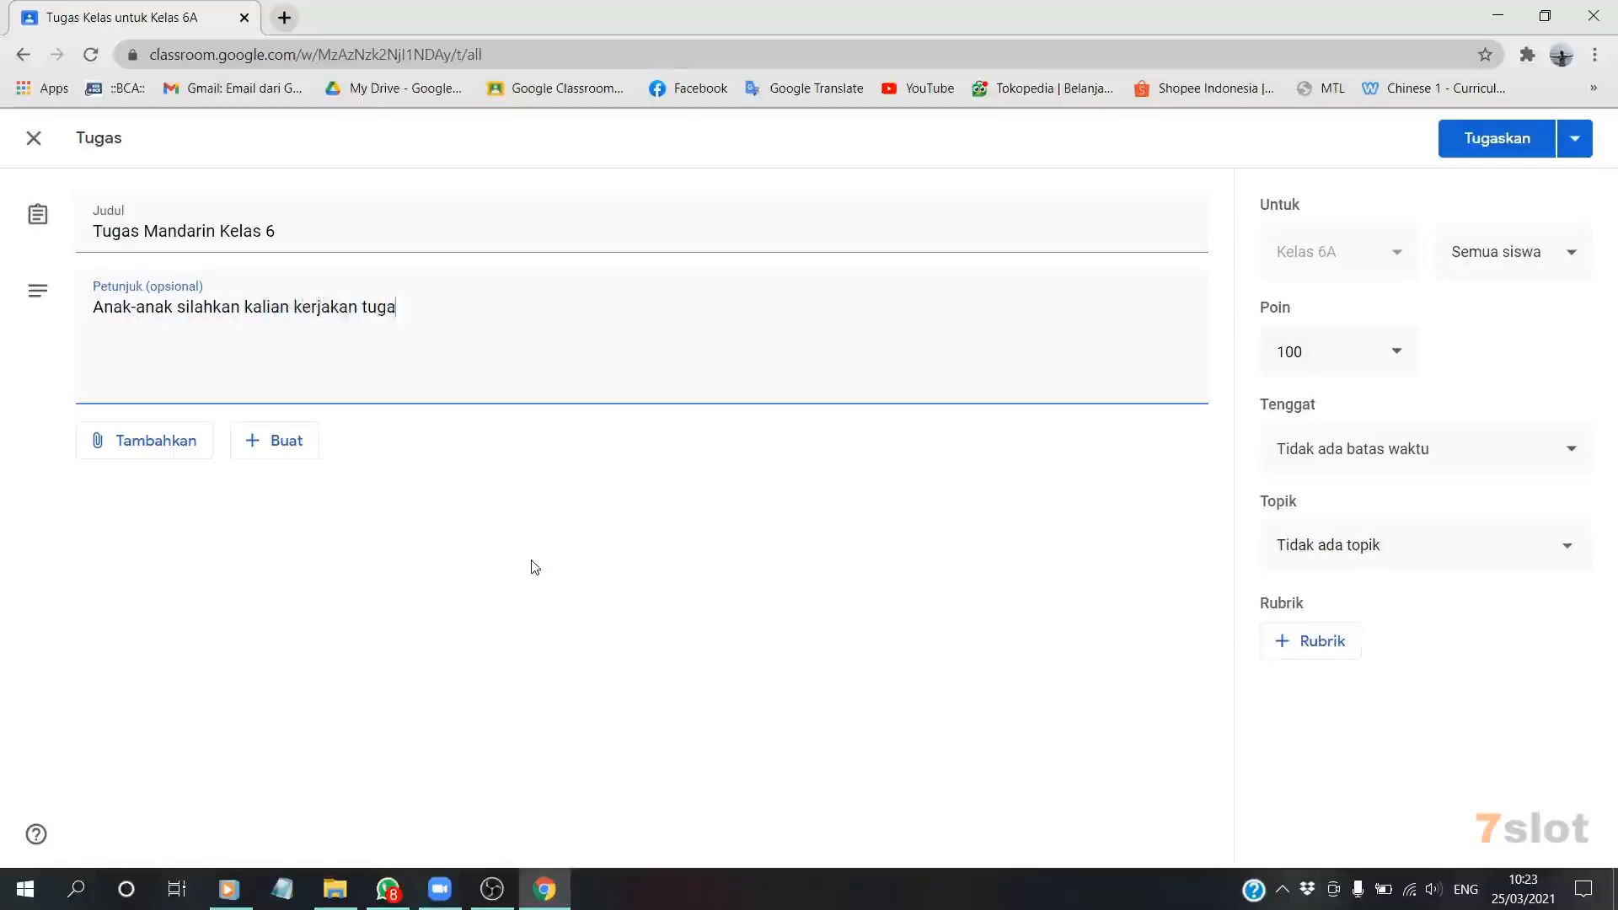
type("s mandarin ini. Hal yang ")
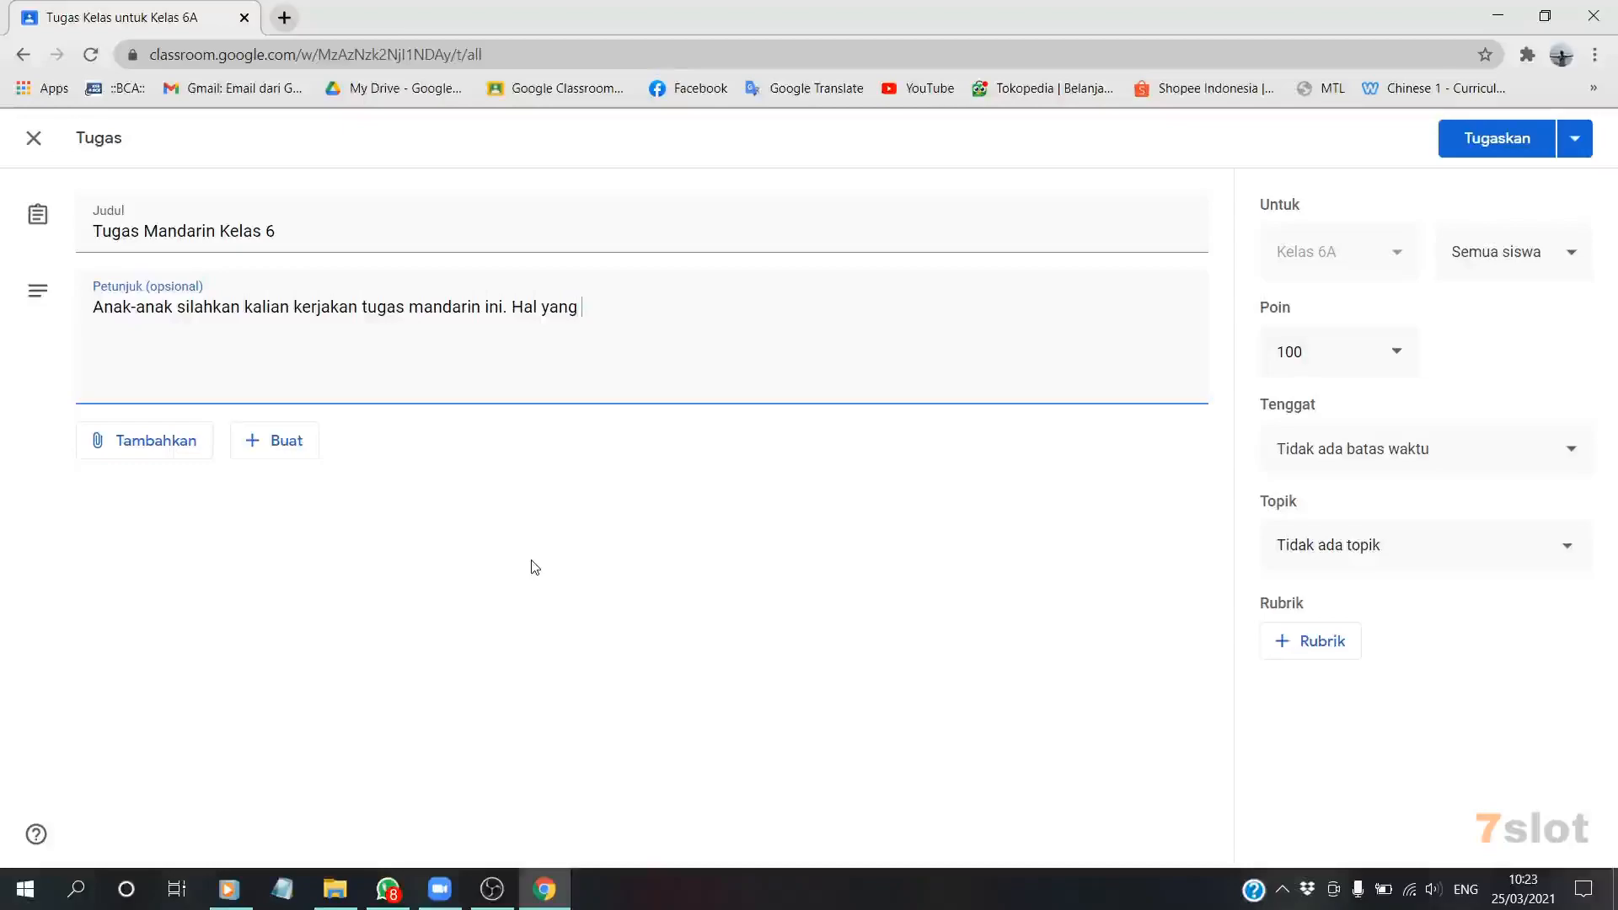
type("perlu diperhatikan adala")
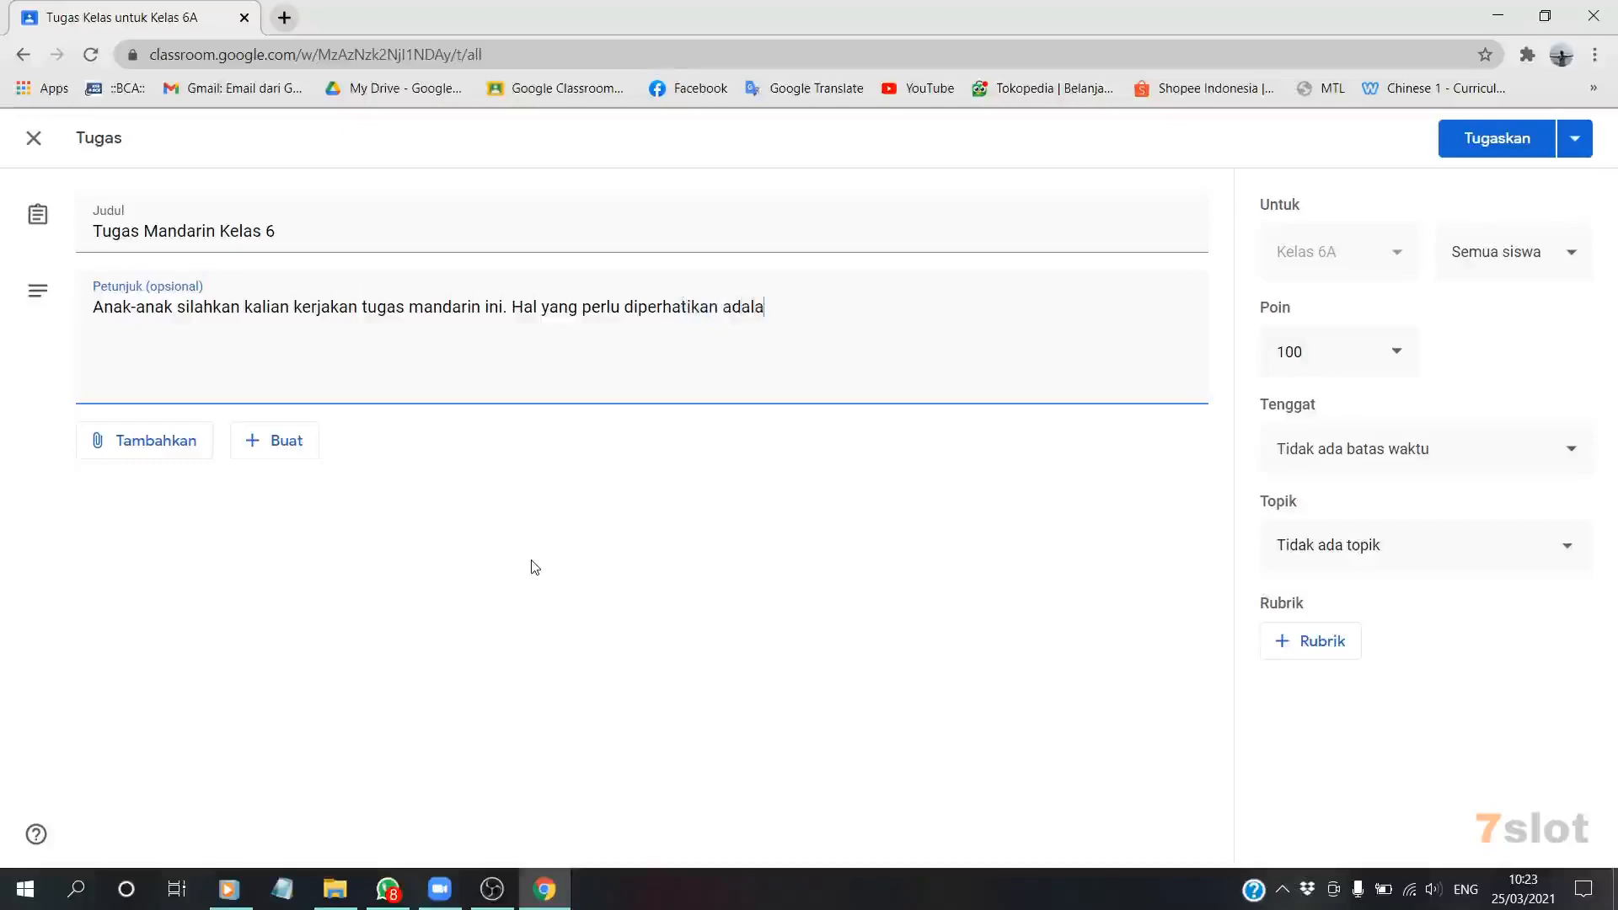
type("h sbb :")
key("Return")
- Add two starred lines to the instructions: "Kerjakan di buku kotak-kotak" and "Setelah selesai silahkan kalian foto dan kumpulkan di GC"
type("*")
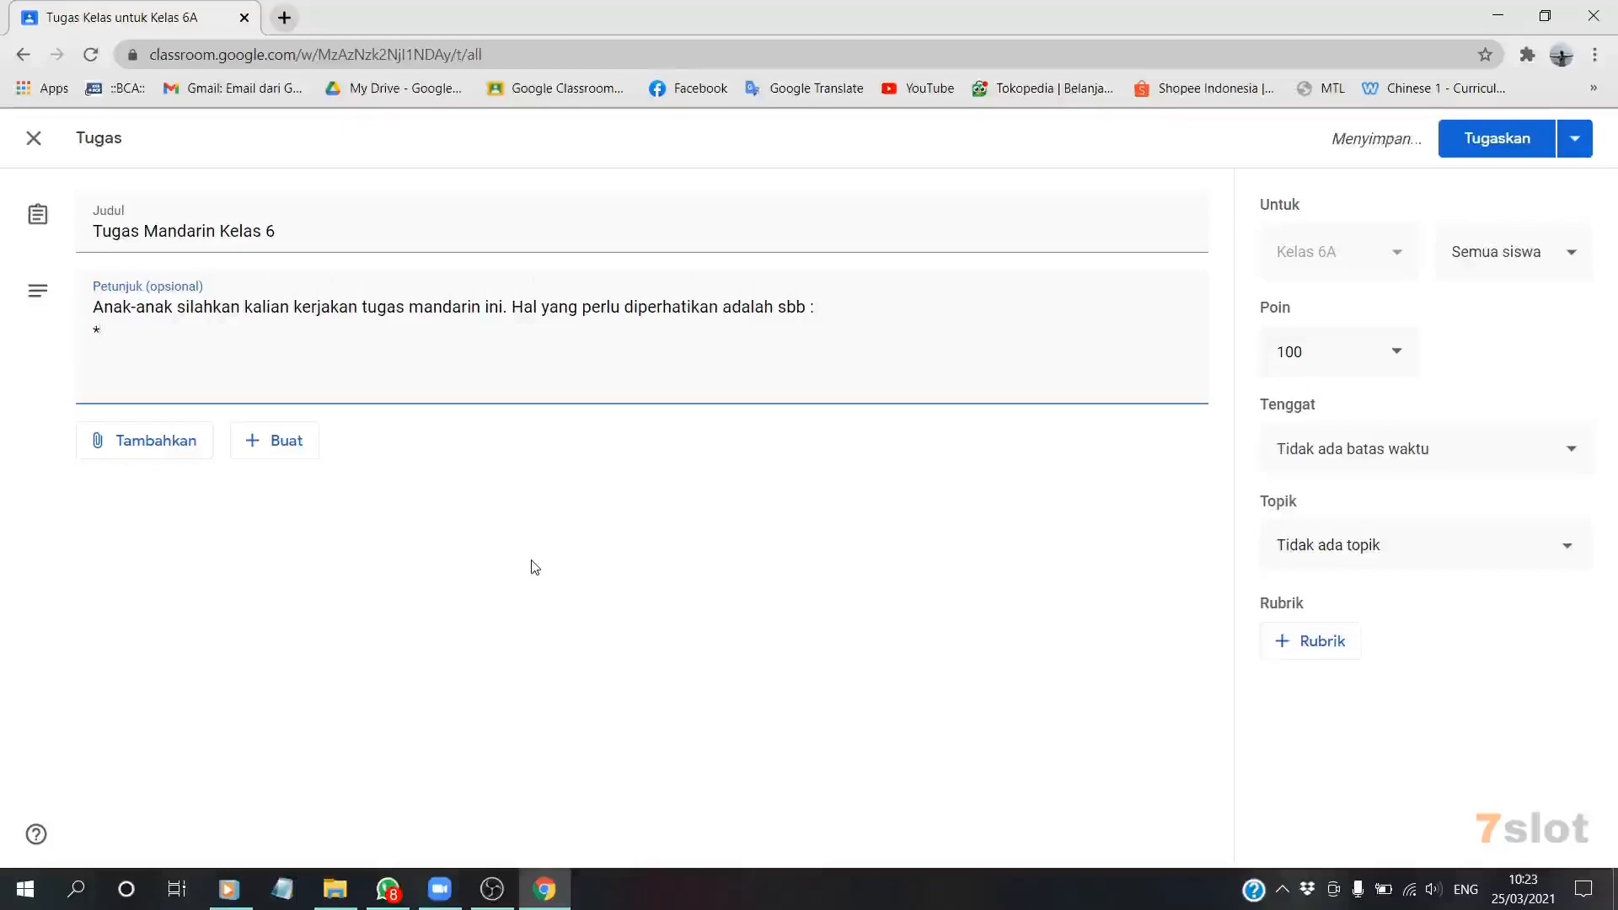
type(" Kerjakan di buku kot")
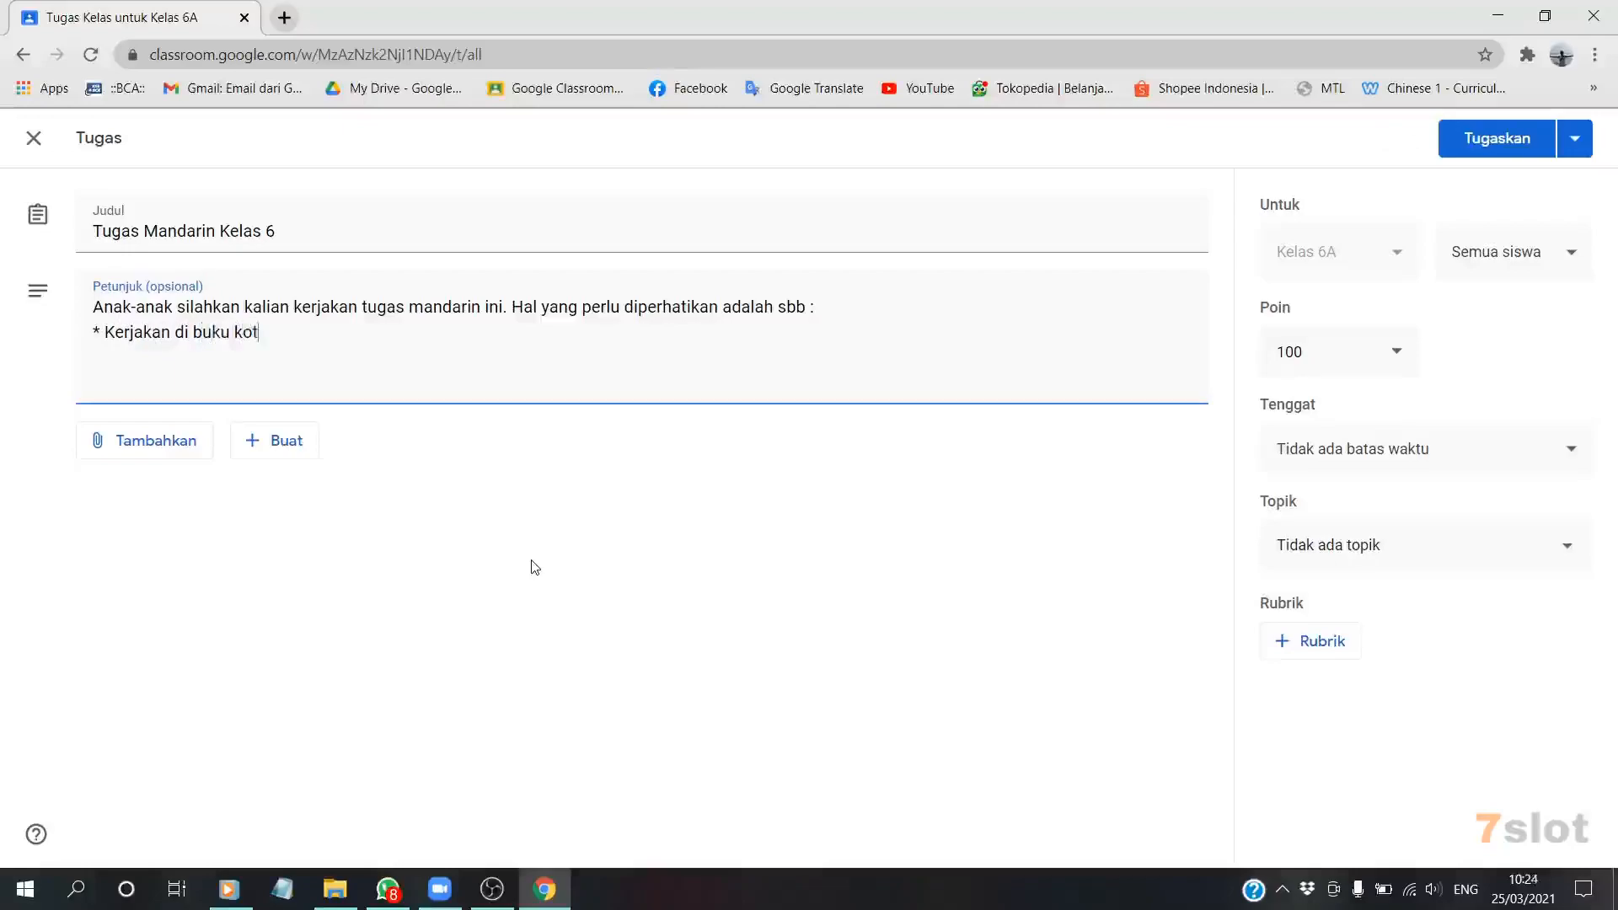
type("ak-kotak")
key("Return")
type("* Setelah sel")
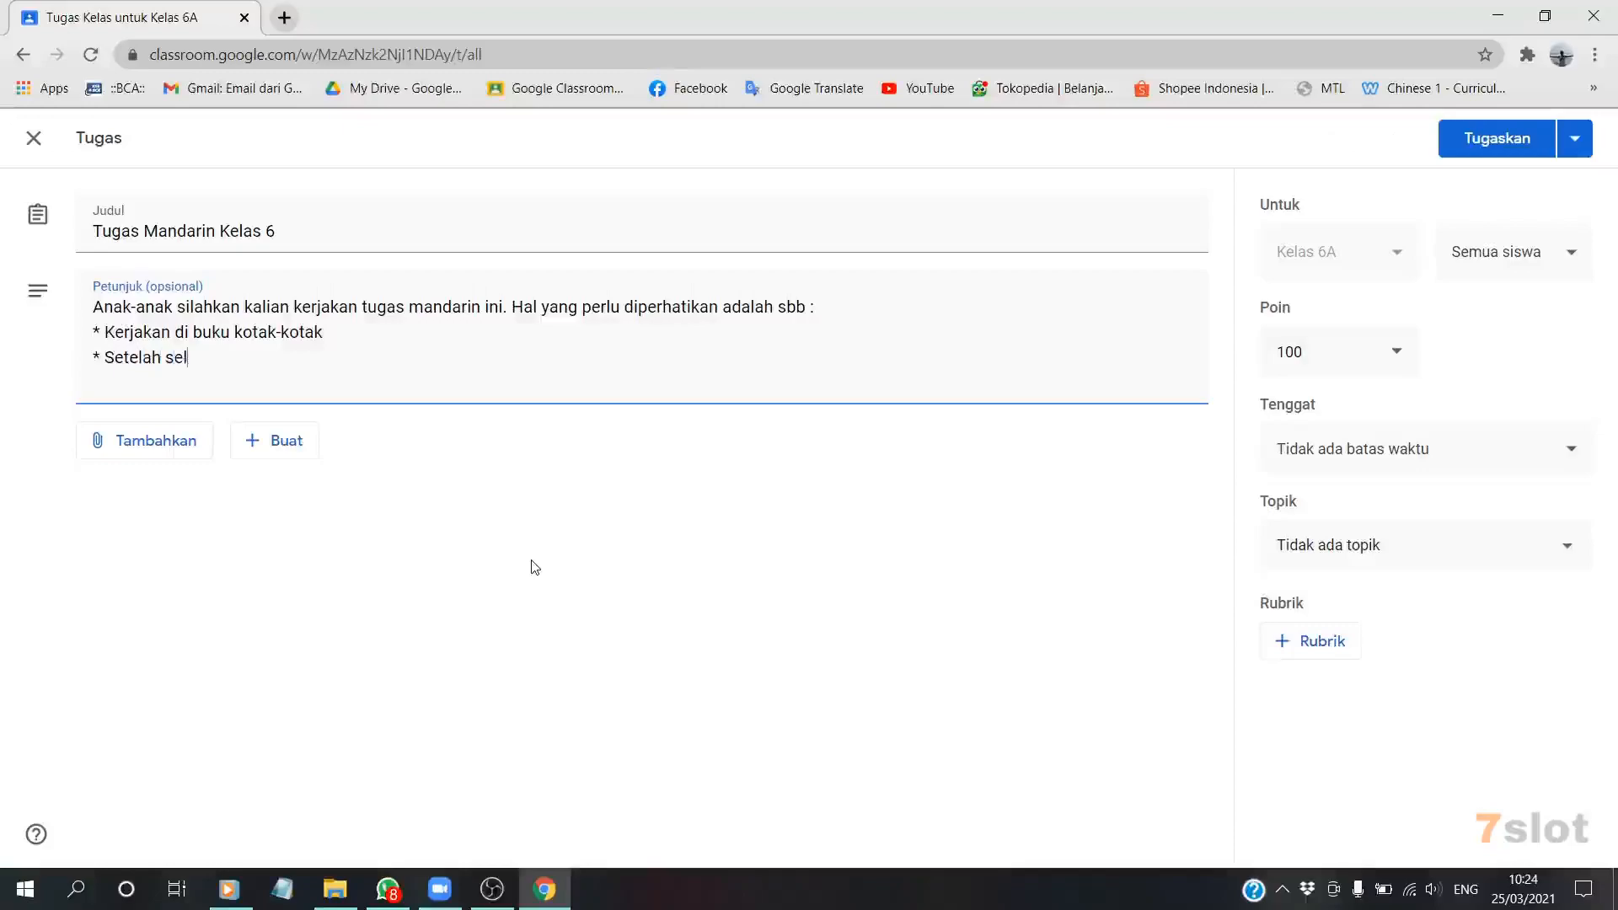
type("esai silahkan kalia")
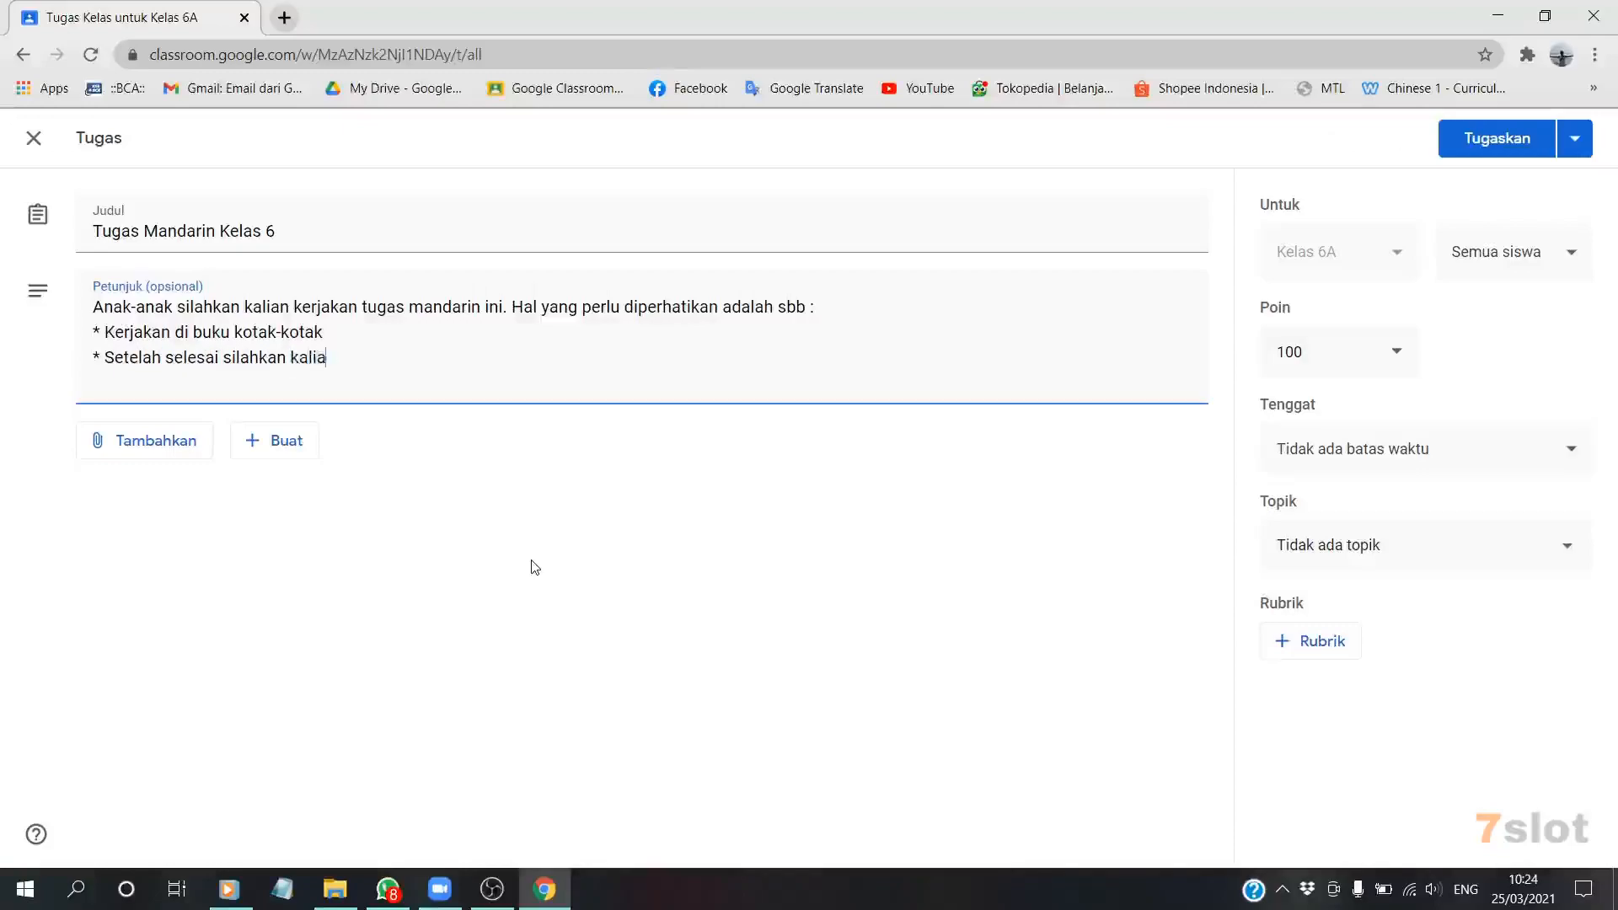
type("n foto dan kumpulkan di GC")
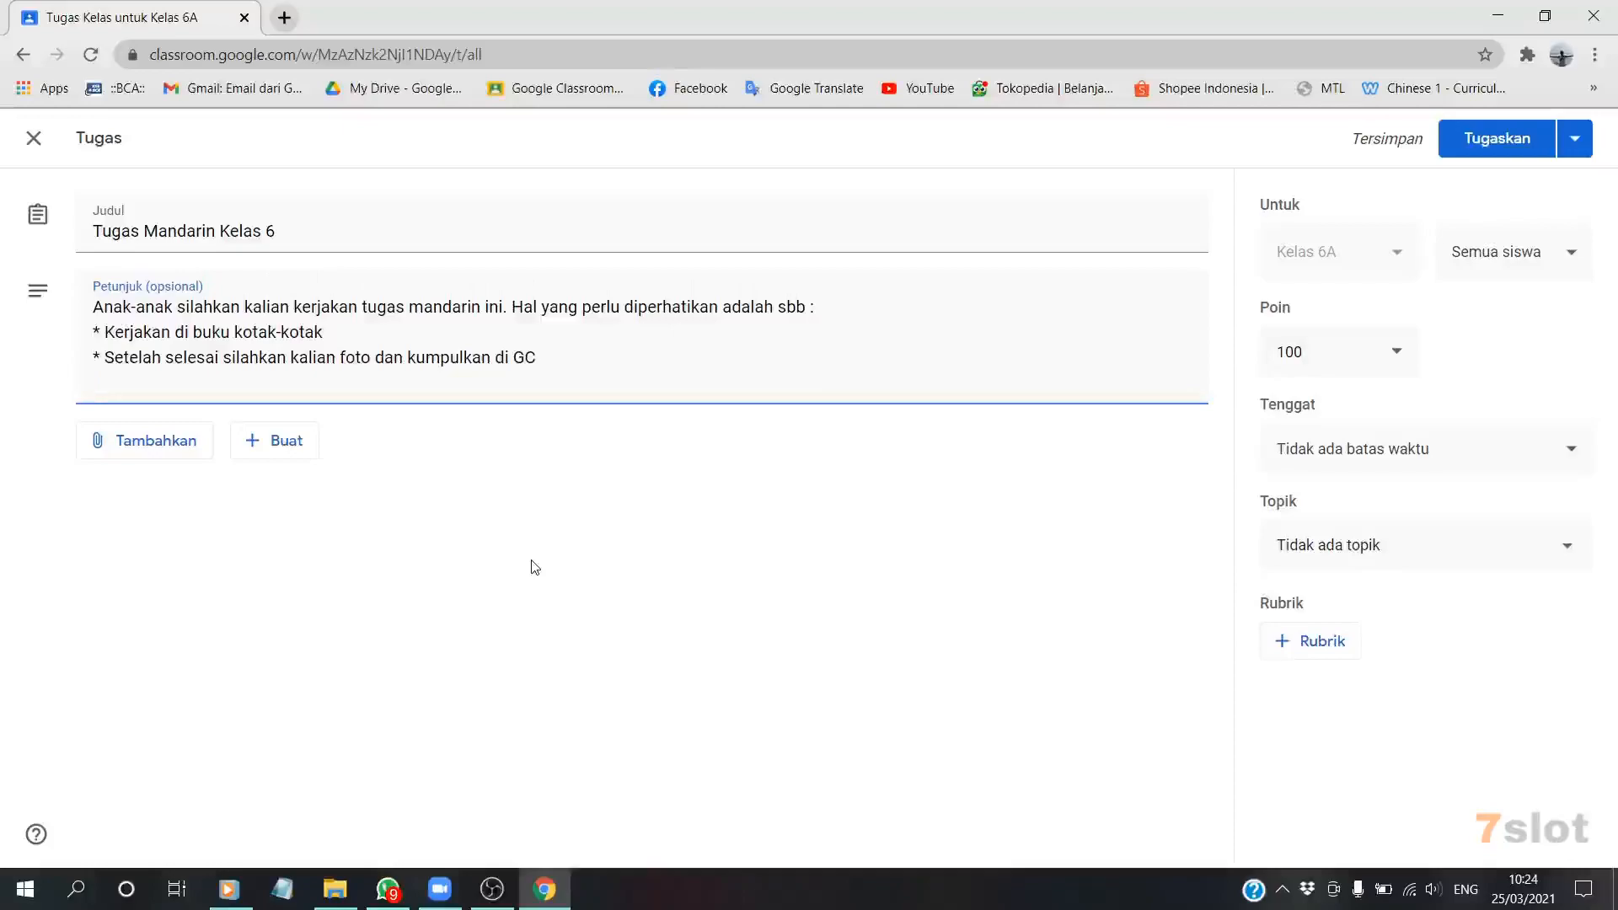
- Add the starred line "Kumpulkan paling lambat tgl 29 maret" and, after a blank line, the closing "Semangat, jia you...."
type("* Kumpulkan ")
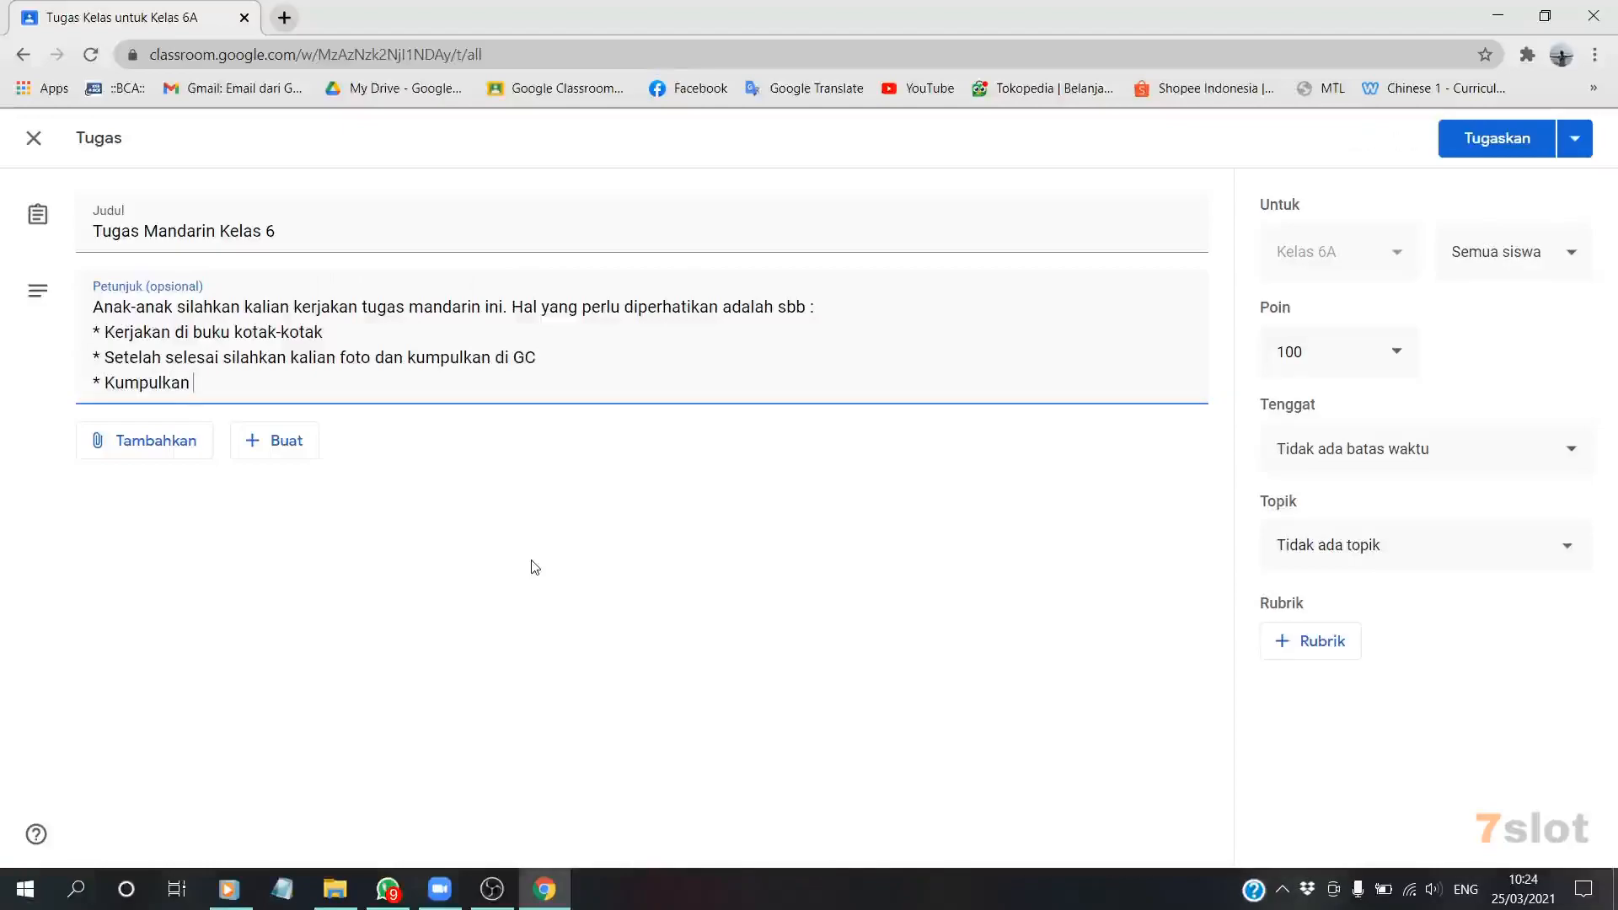
type("paling lambat tgl 29 maret")
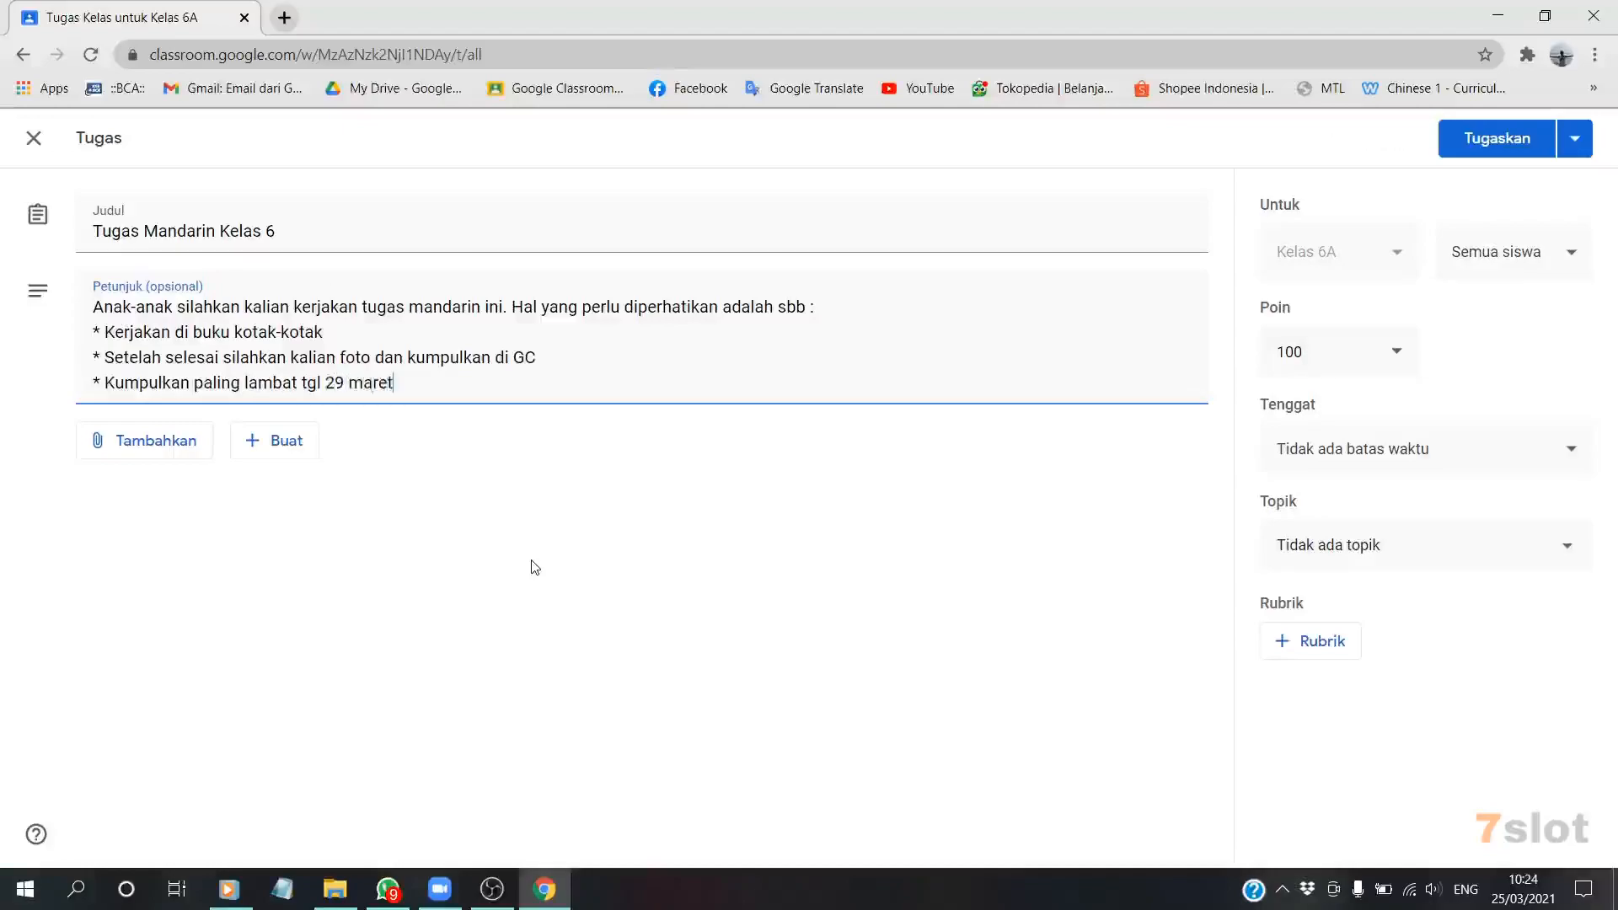
key("Return")
key("Return")
type("Semangat, jia you....")
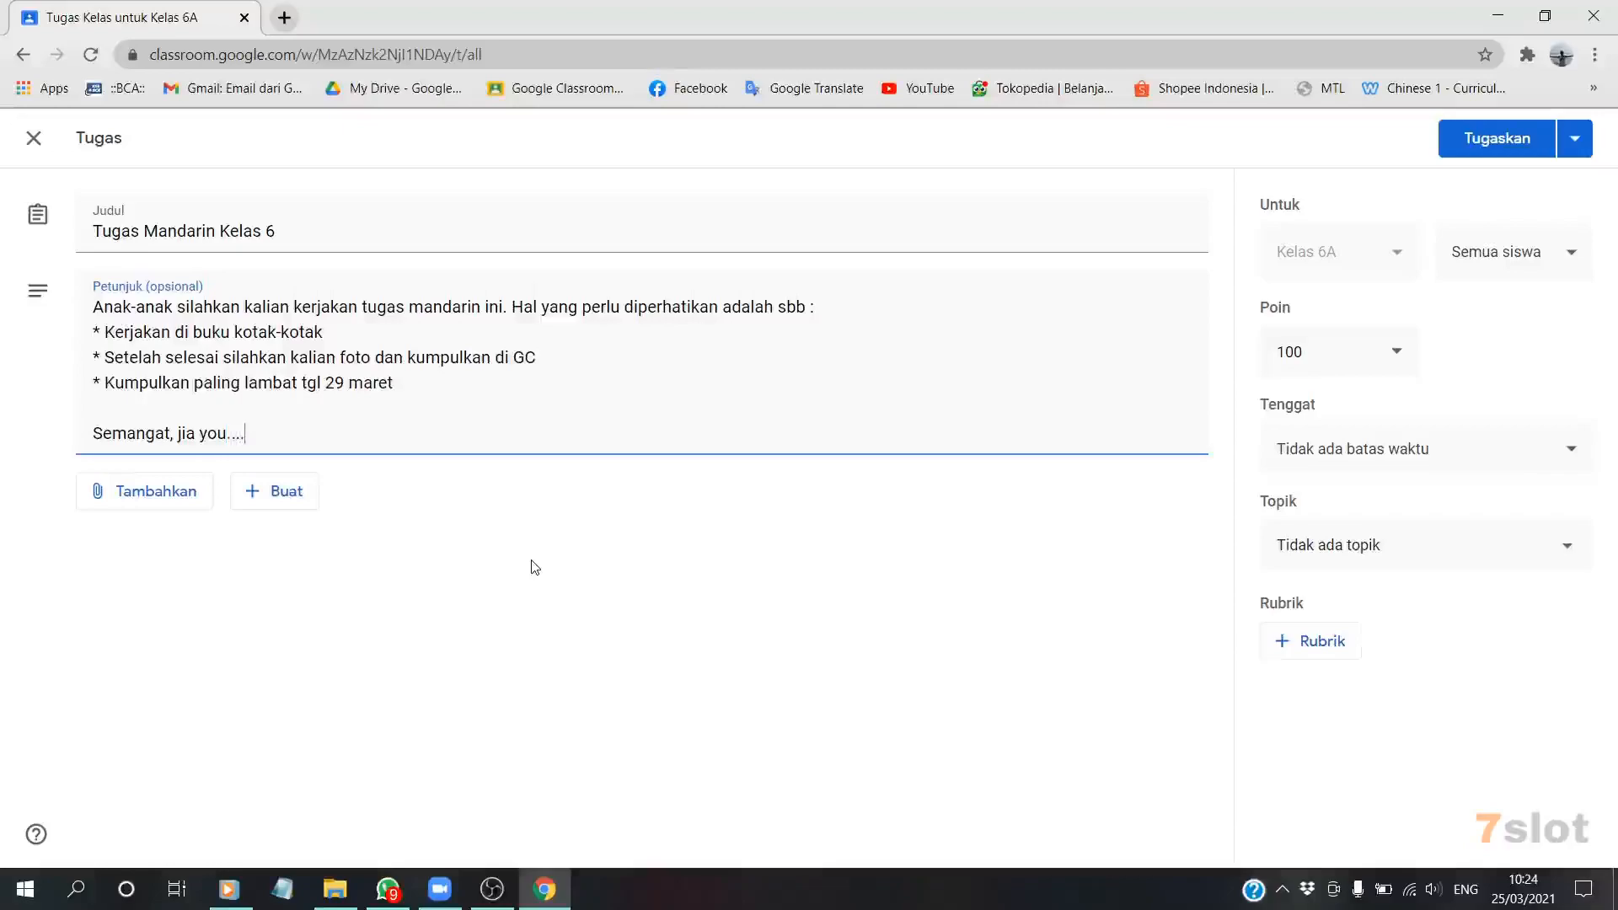
- Insert thumbs-up and heart-eyes emojis before the closing line of the instructions, and OK-hand and thumbs-up emojis at its end
right_click(97, 436)
left_click(109, 455)
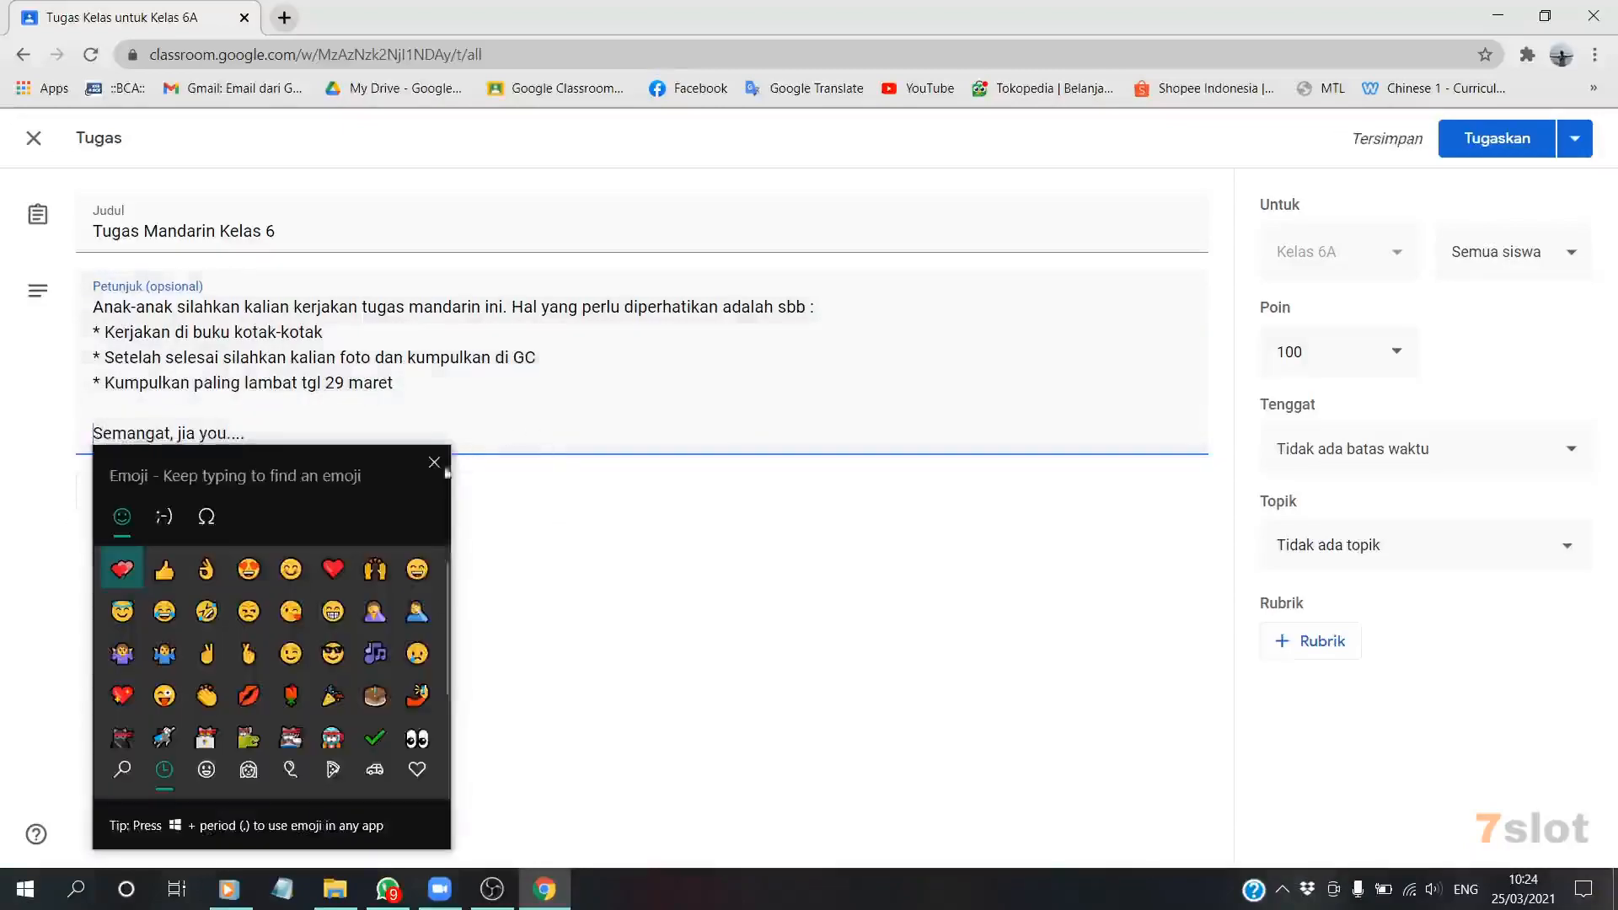
left_click(164, 571)
left_click(249, 569)
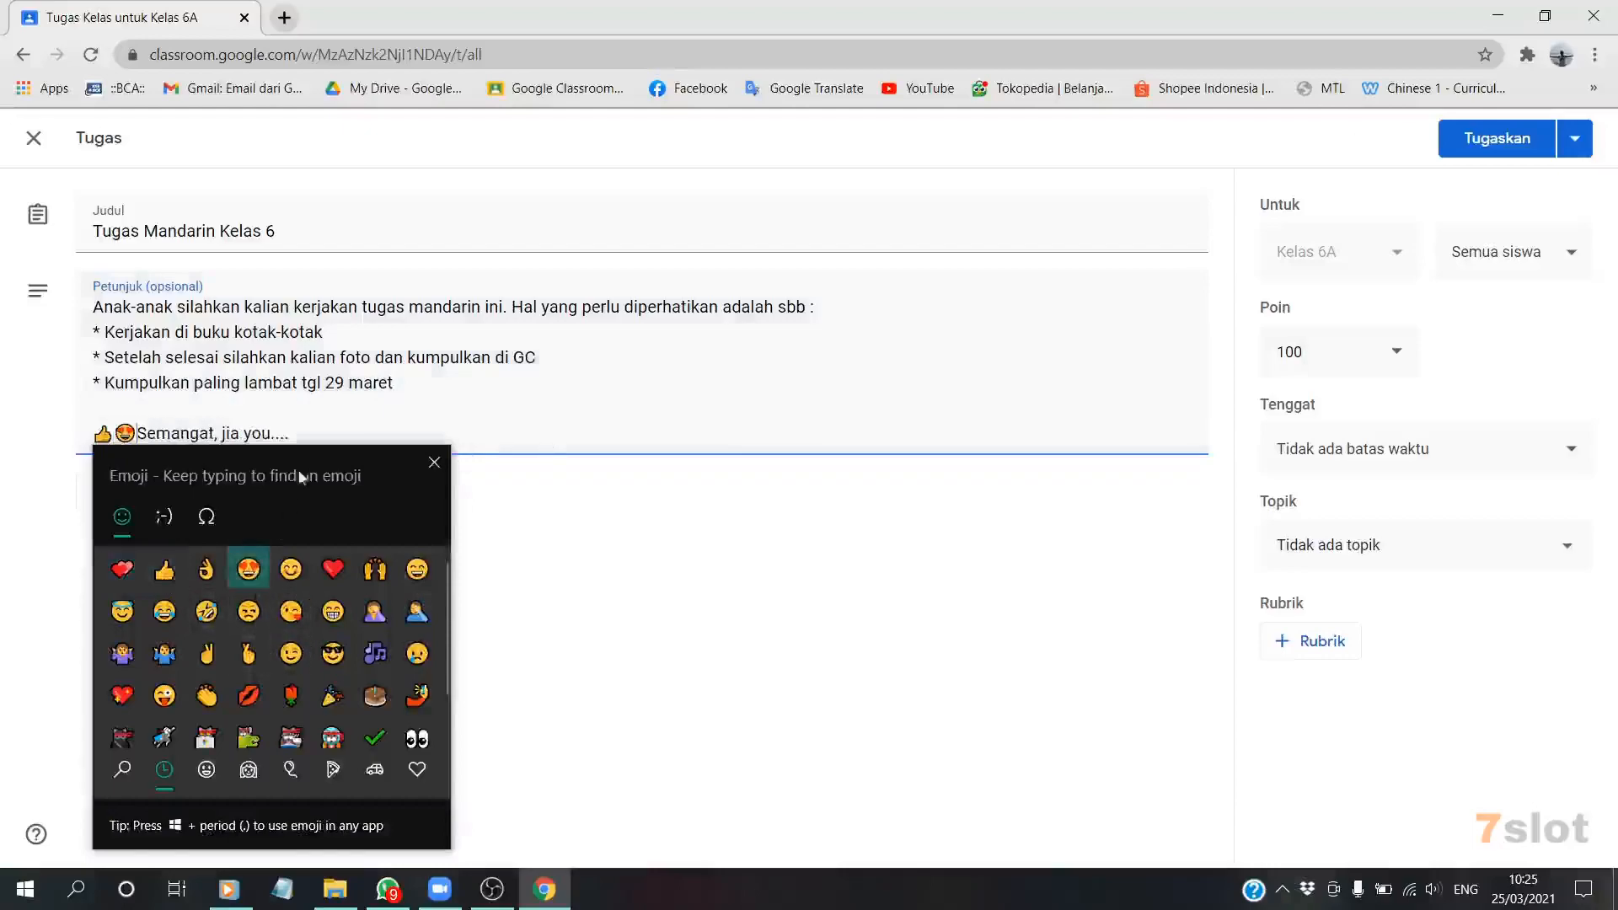
left_click(298, 431)
right_click(298, 433)
left_click(388, 457)
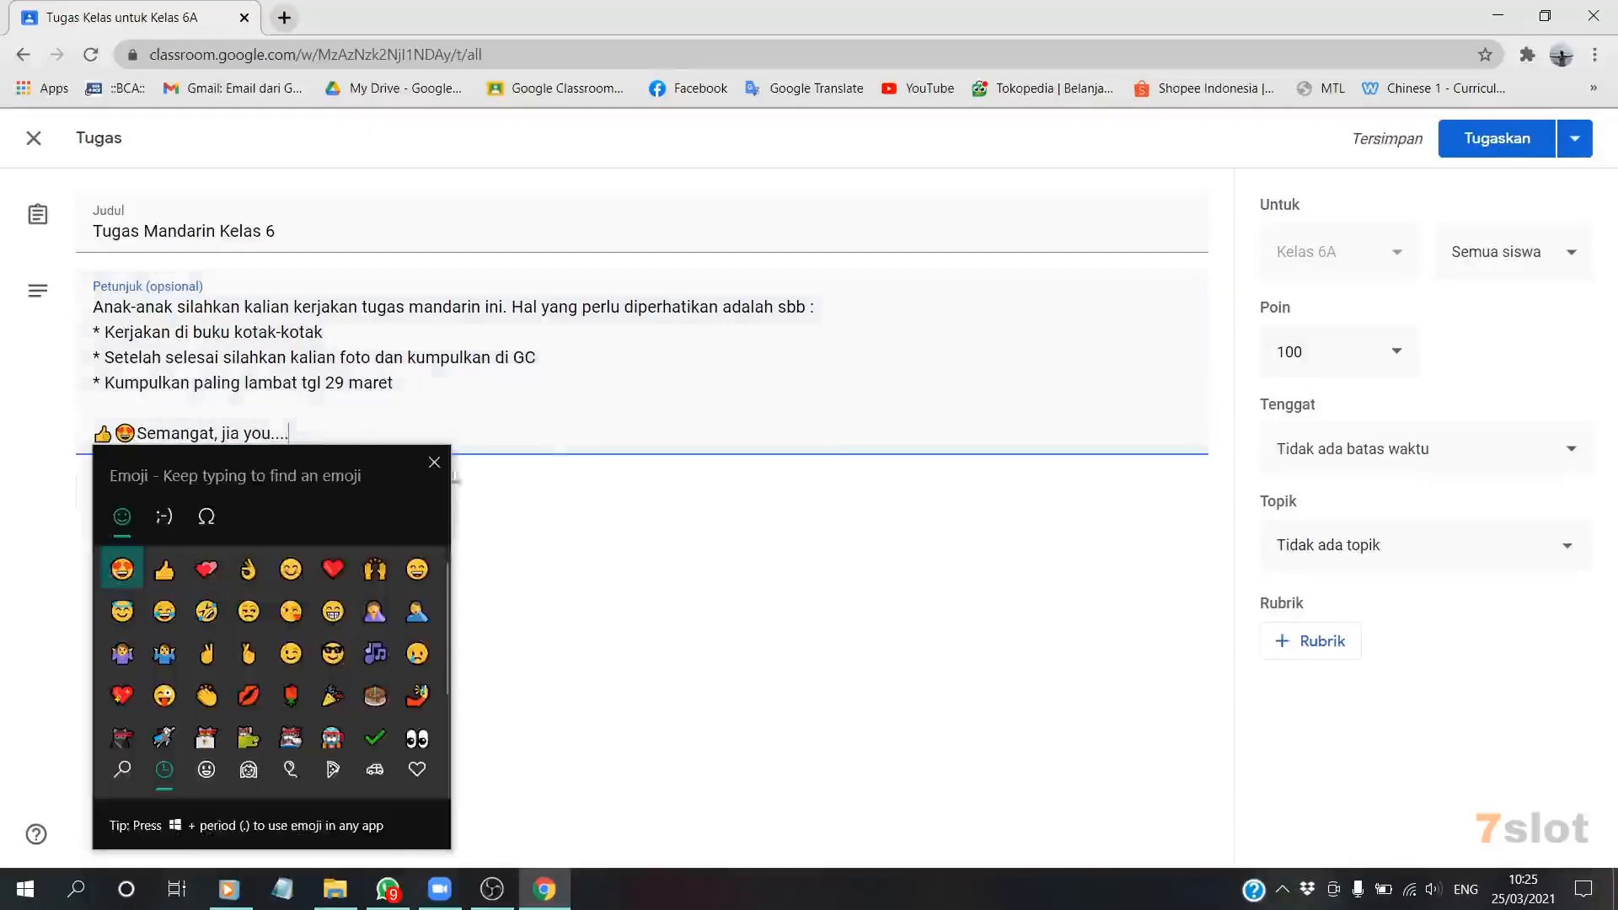
left_click(250, 572)
left_click(165, 571)
key("Escape")
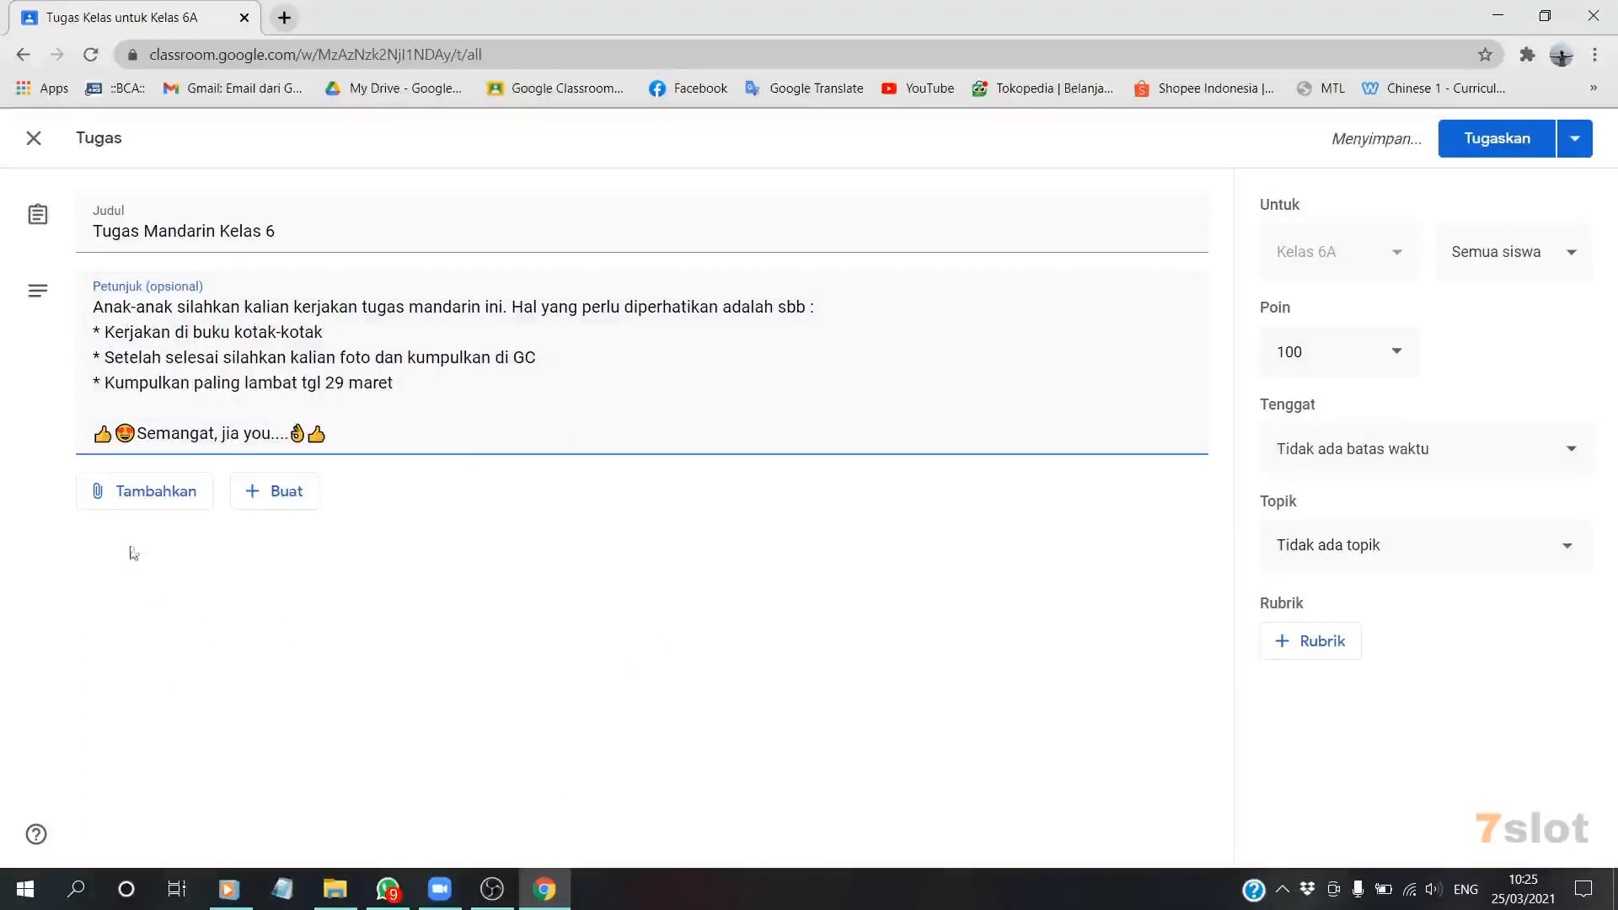
- Attach "Tugas mandarin 2.png" from Google Drive to the assignment, with the option that students can view the file (Siswa dapat melihat file)
left_click(155, 493)
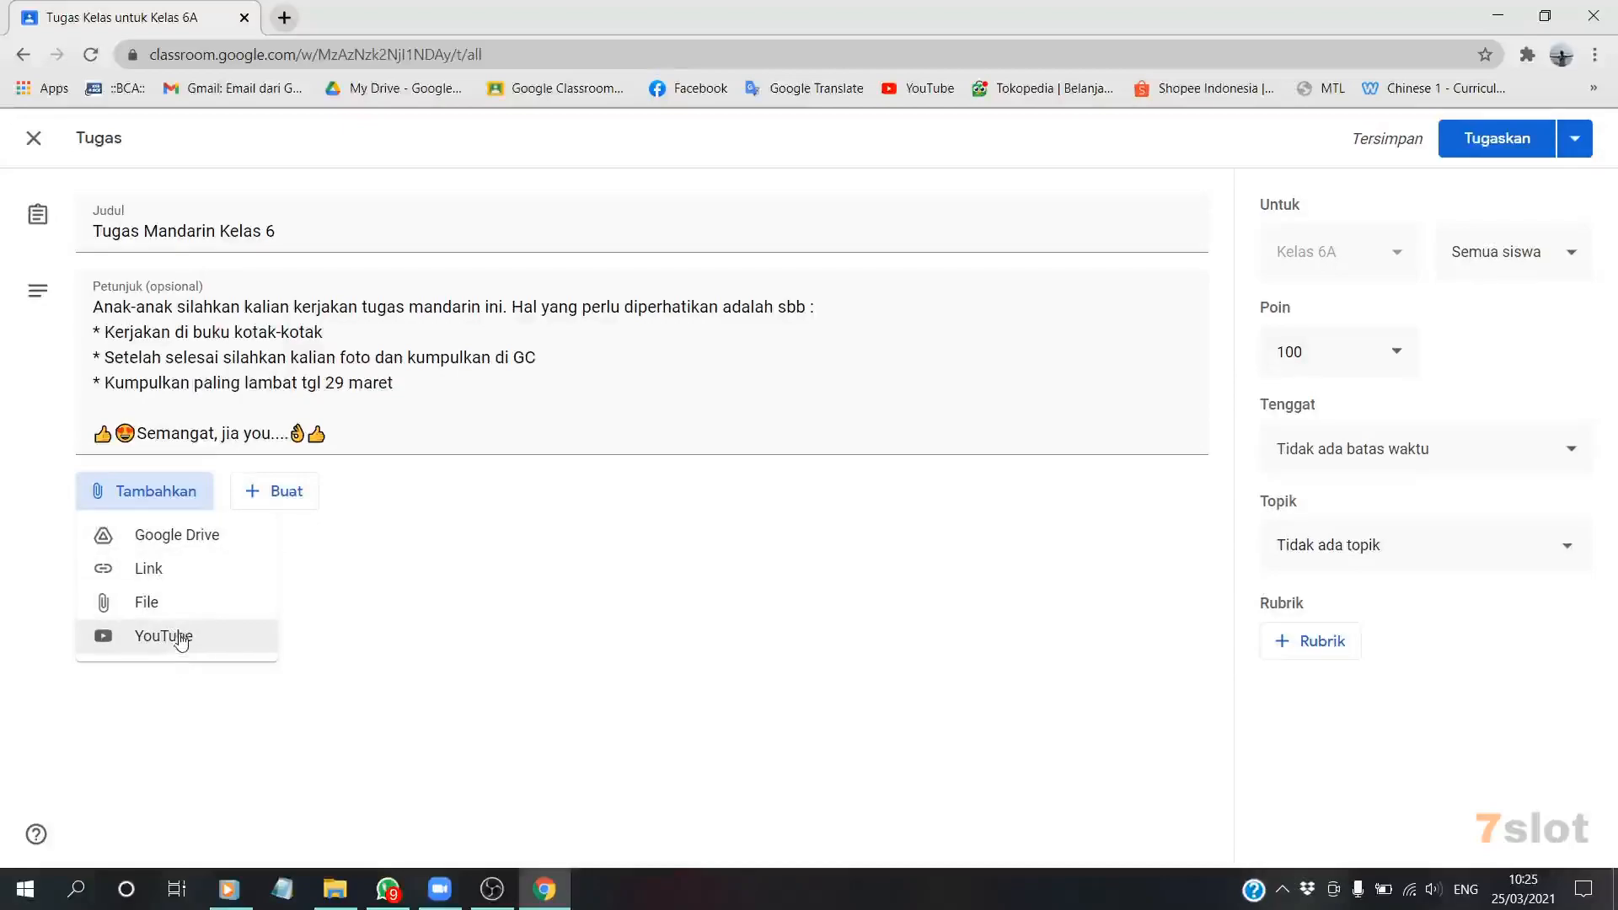
left_click(172, 534)
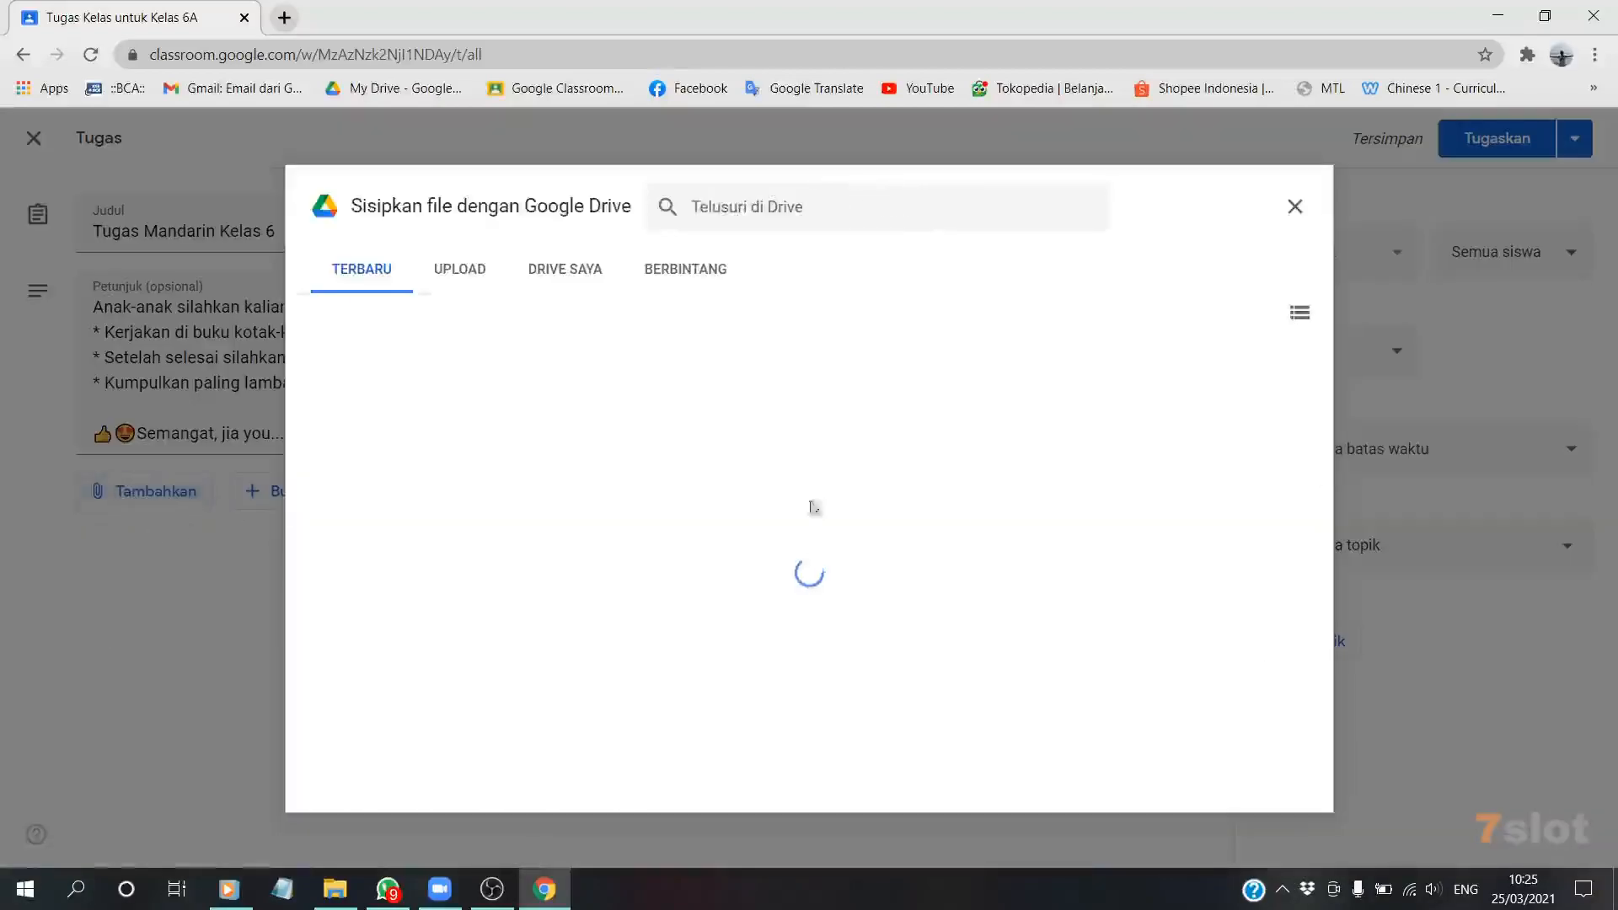
scroll(742, 536, "down", 5)
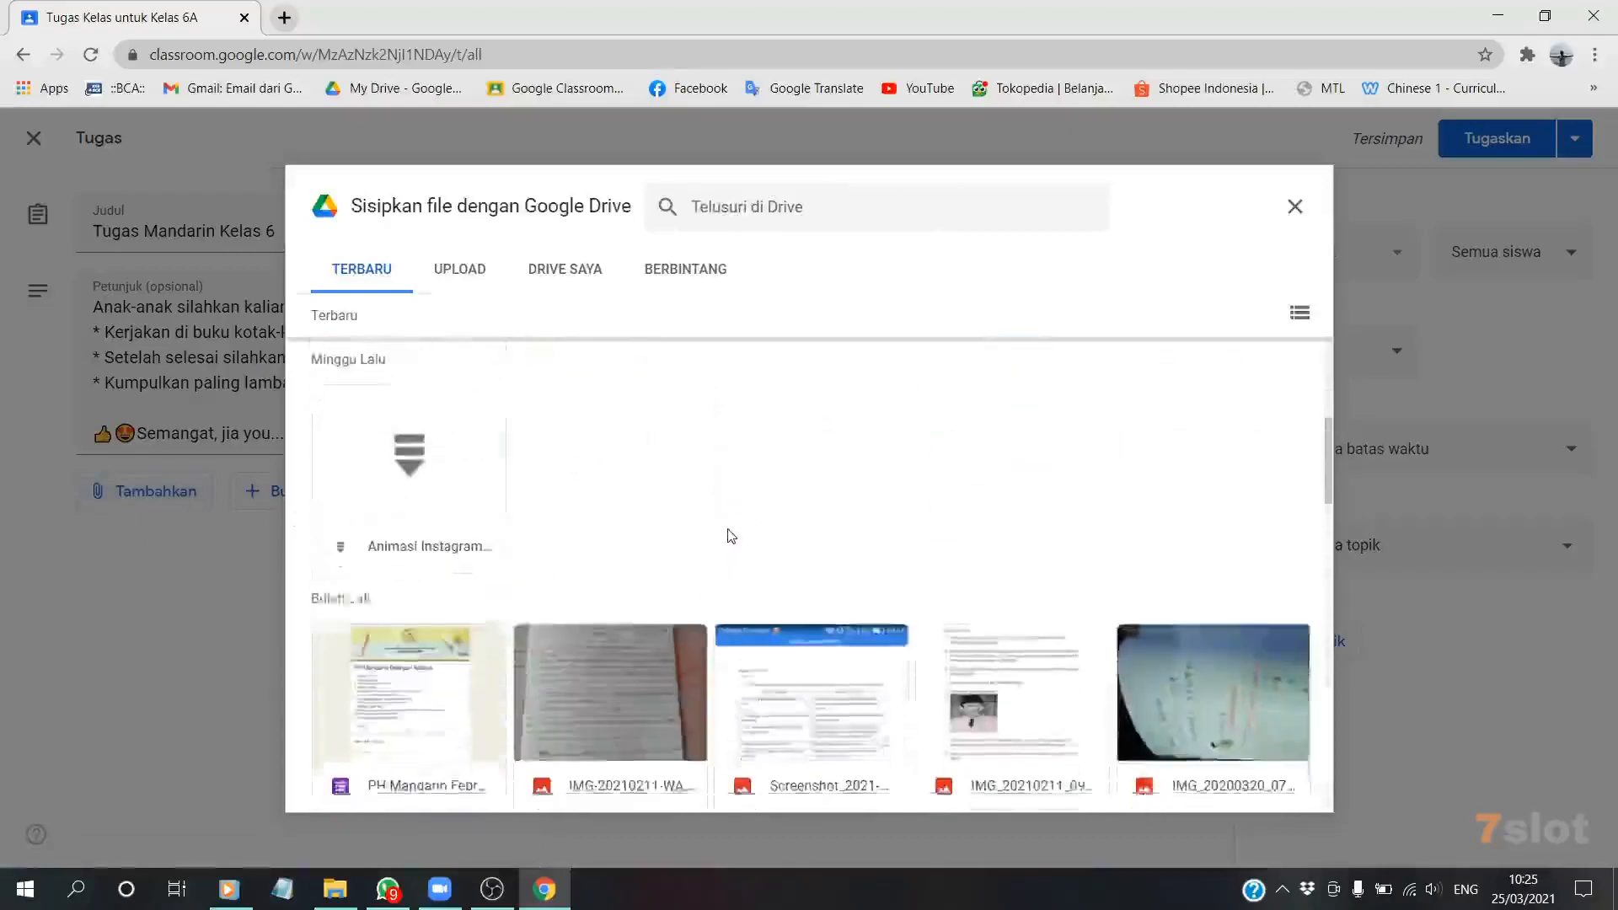
scroll(728, 536, "down", 10)
scroll(883, 566, "up", 2)
double_click(469, 455)
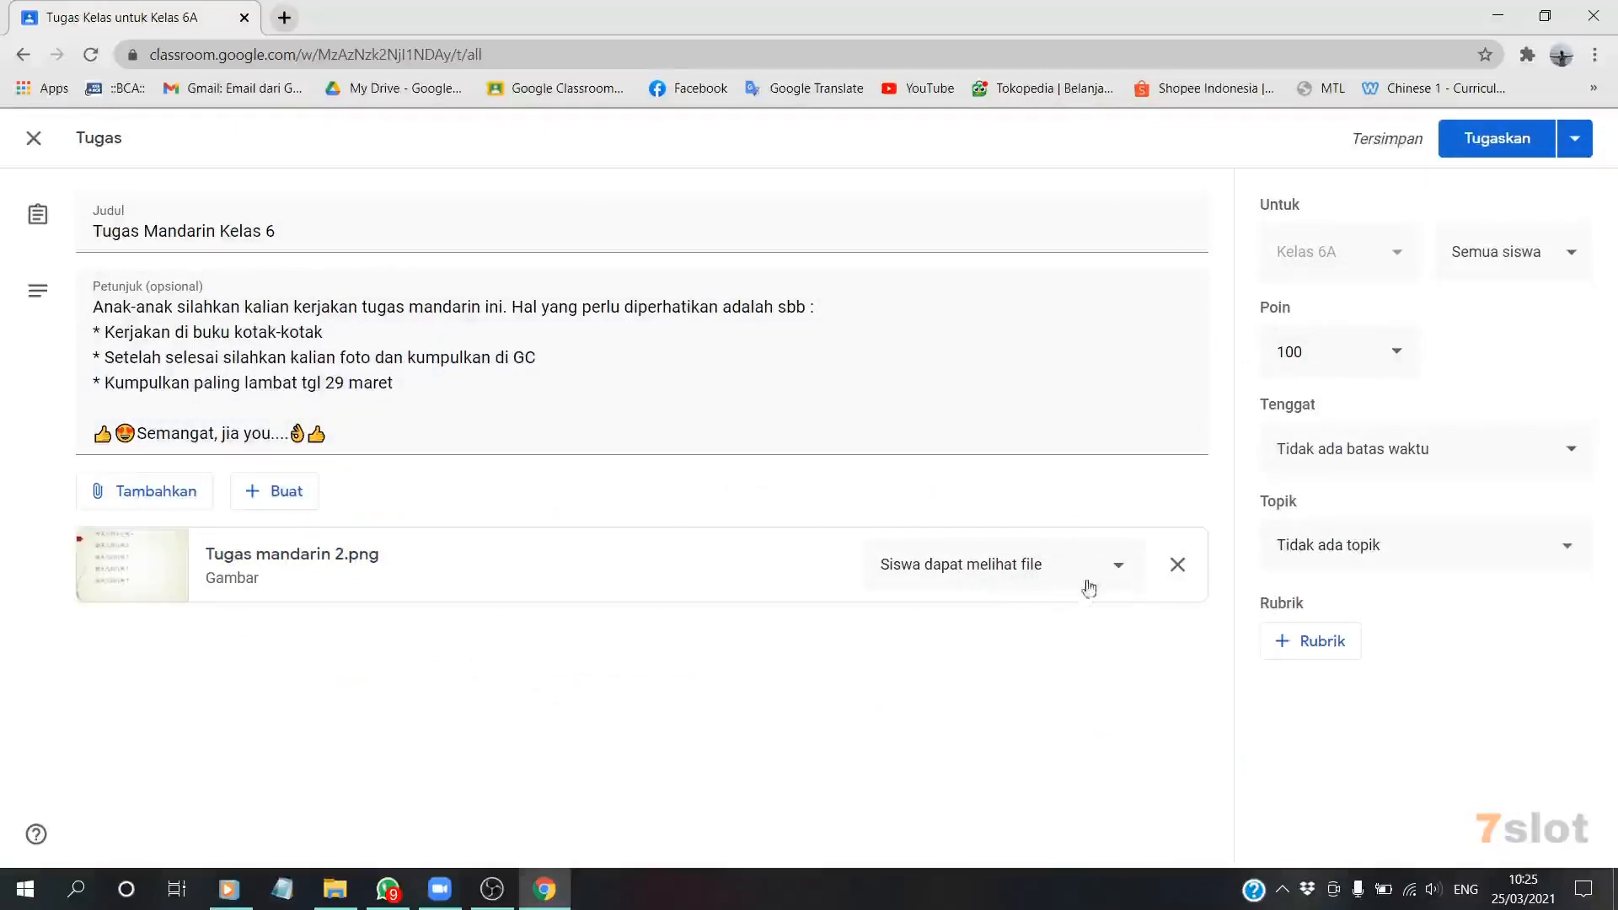
left_click(1119, 577)
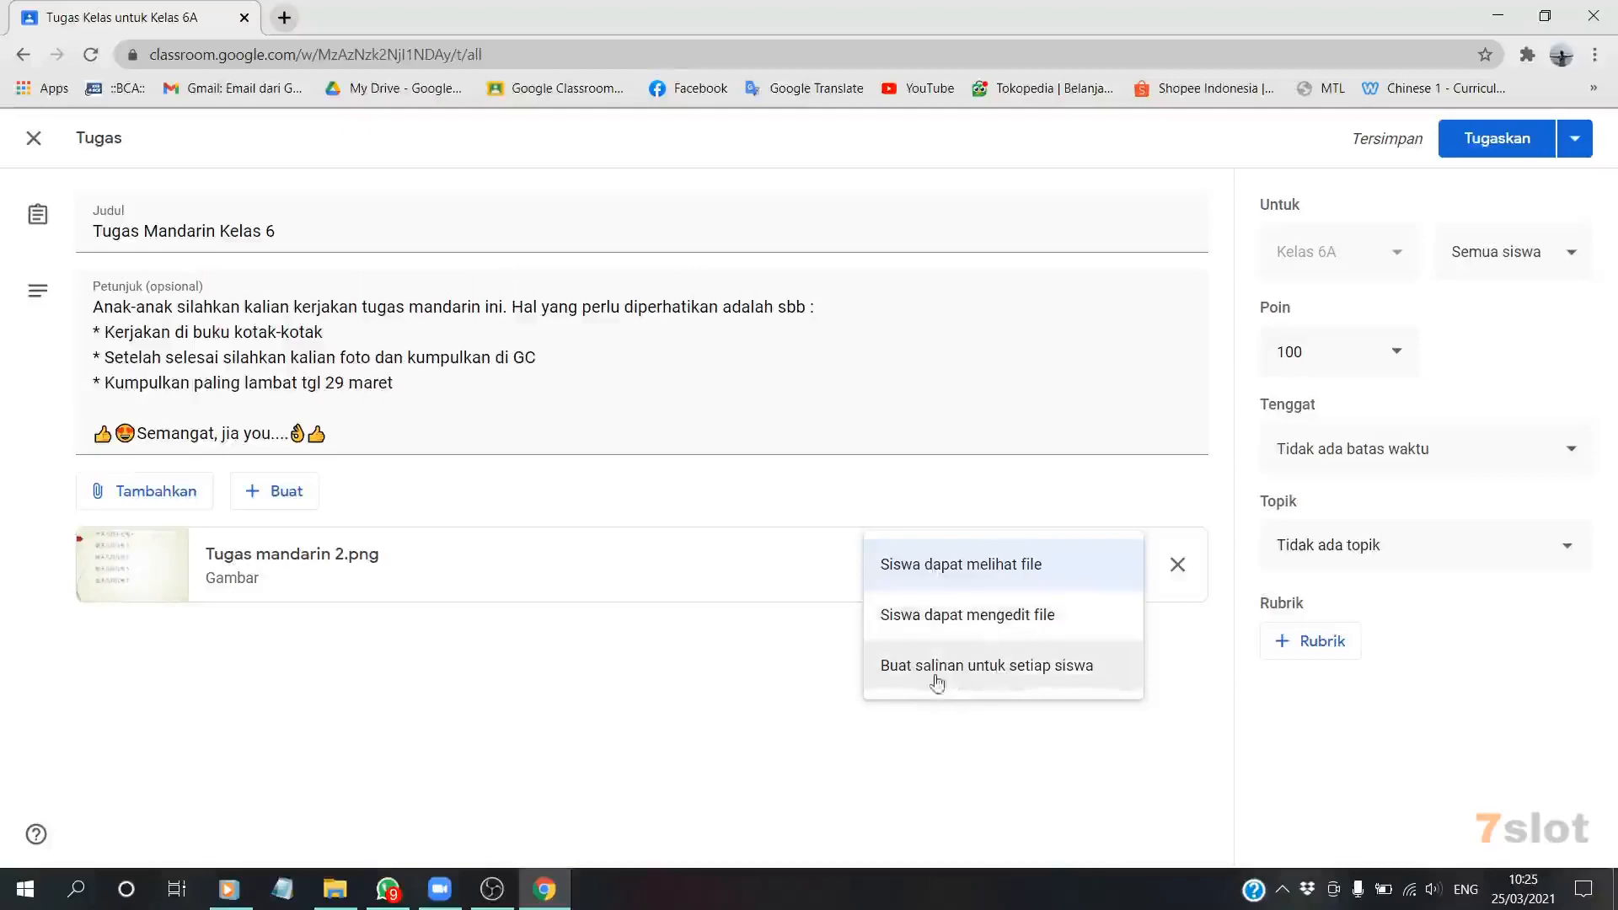
left_click(963, 566)
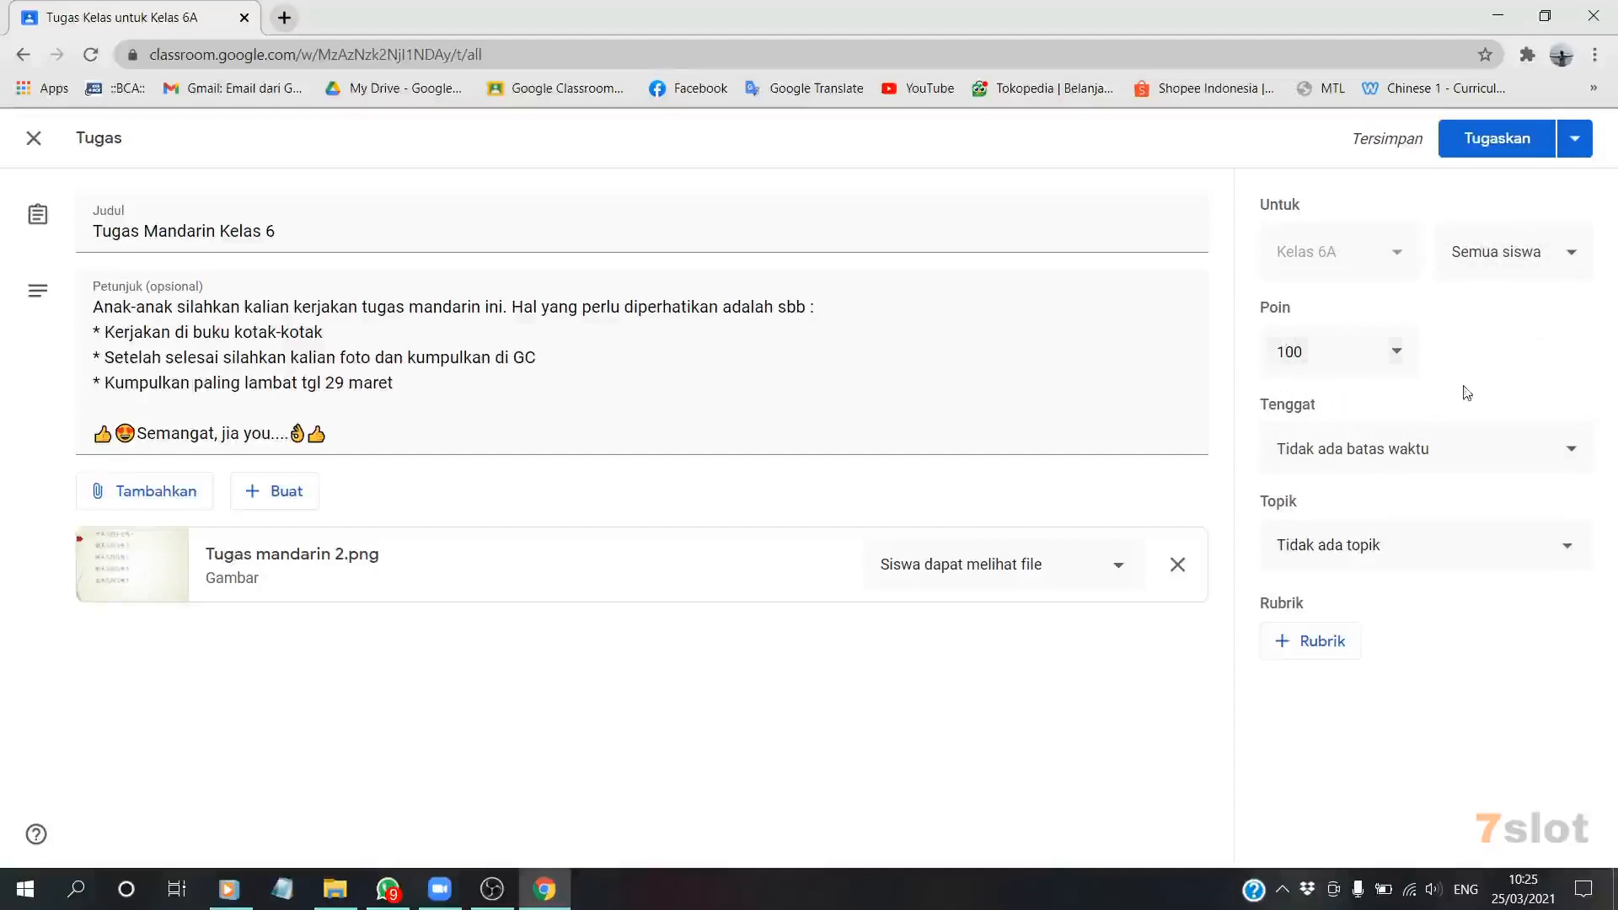
- Set the assignment's due date to 29 Mar 2021 and its due time to 13.00
left_click(1464, 445)
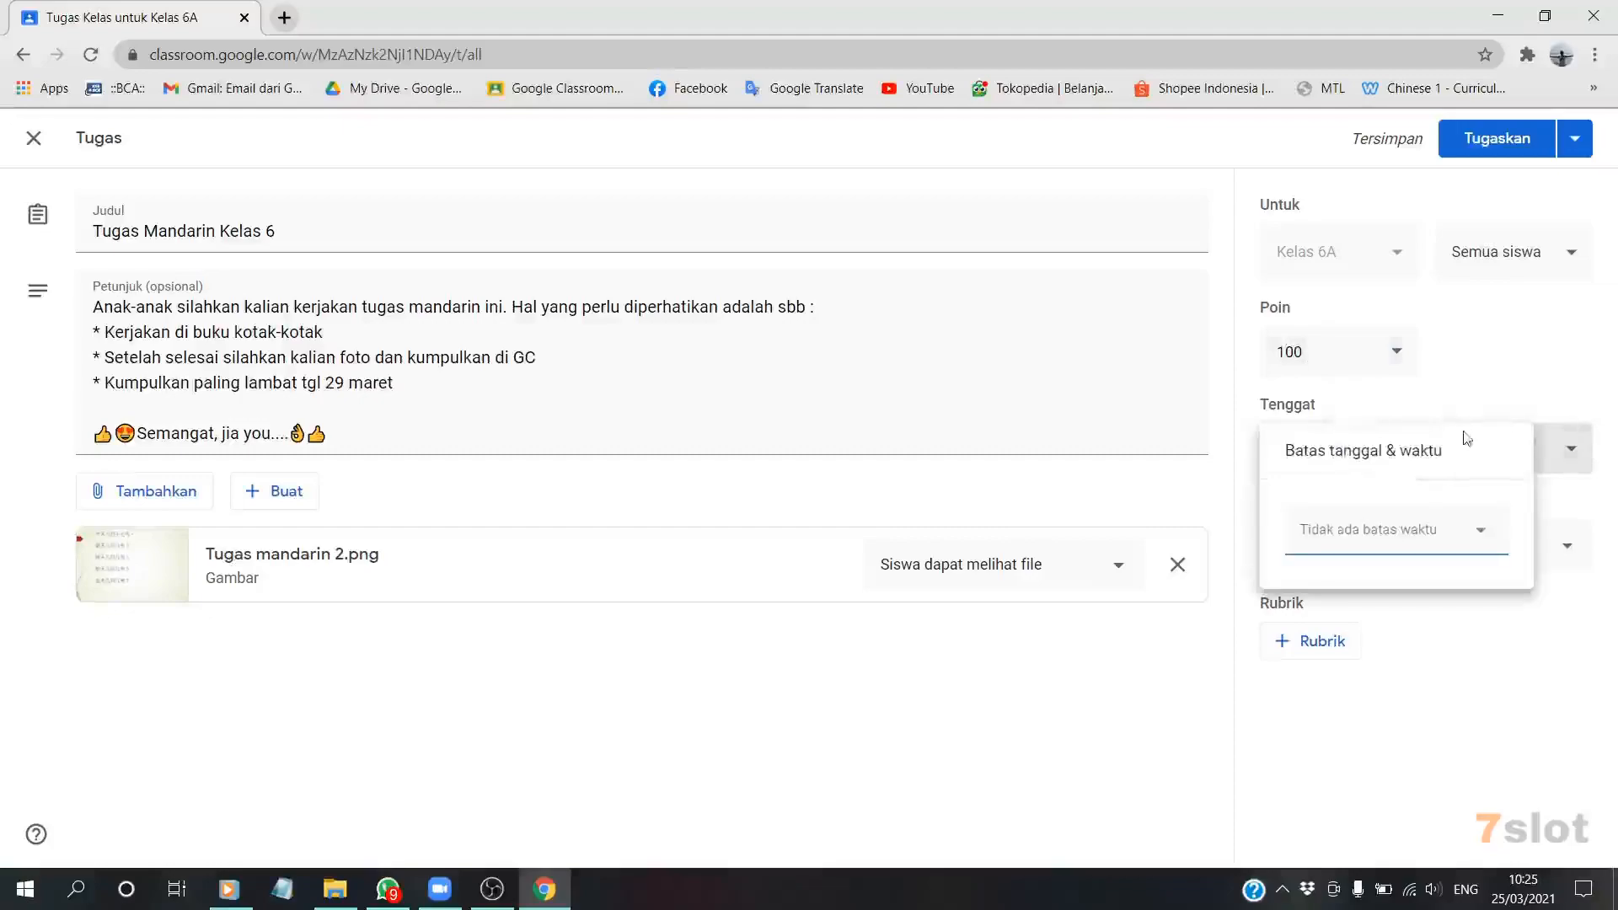
left_click(1360, 539)
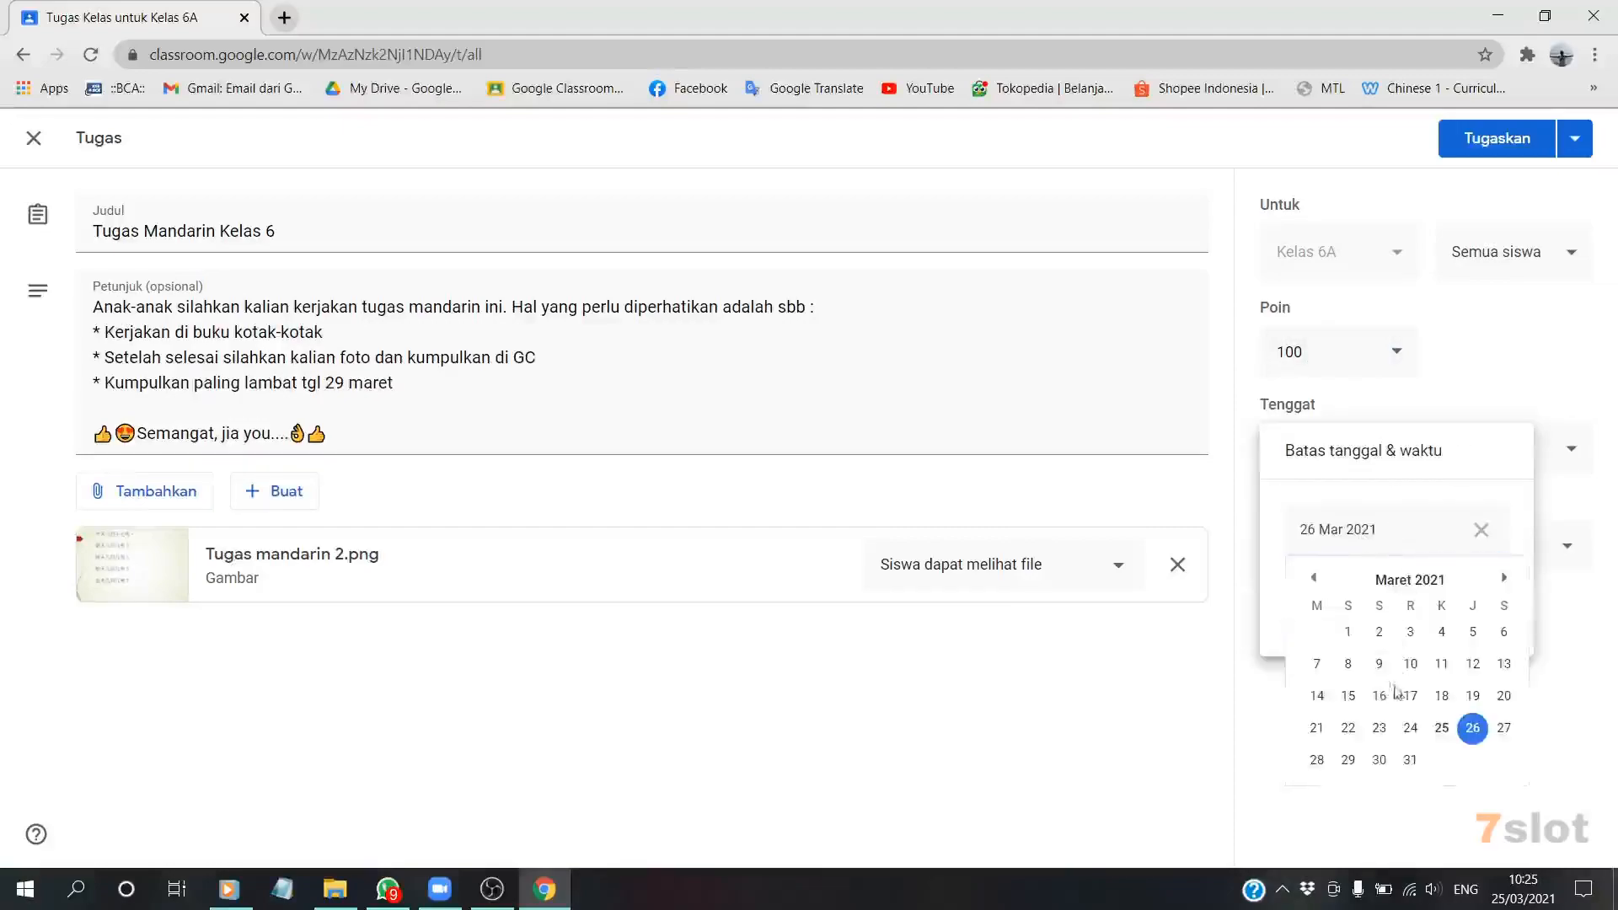
left_click(1348, 759)
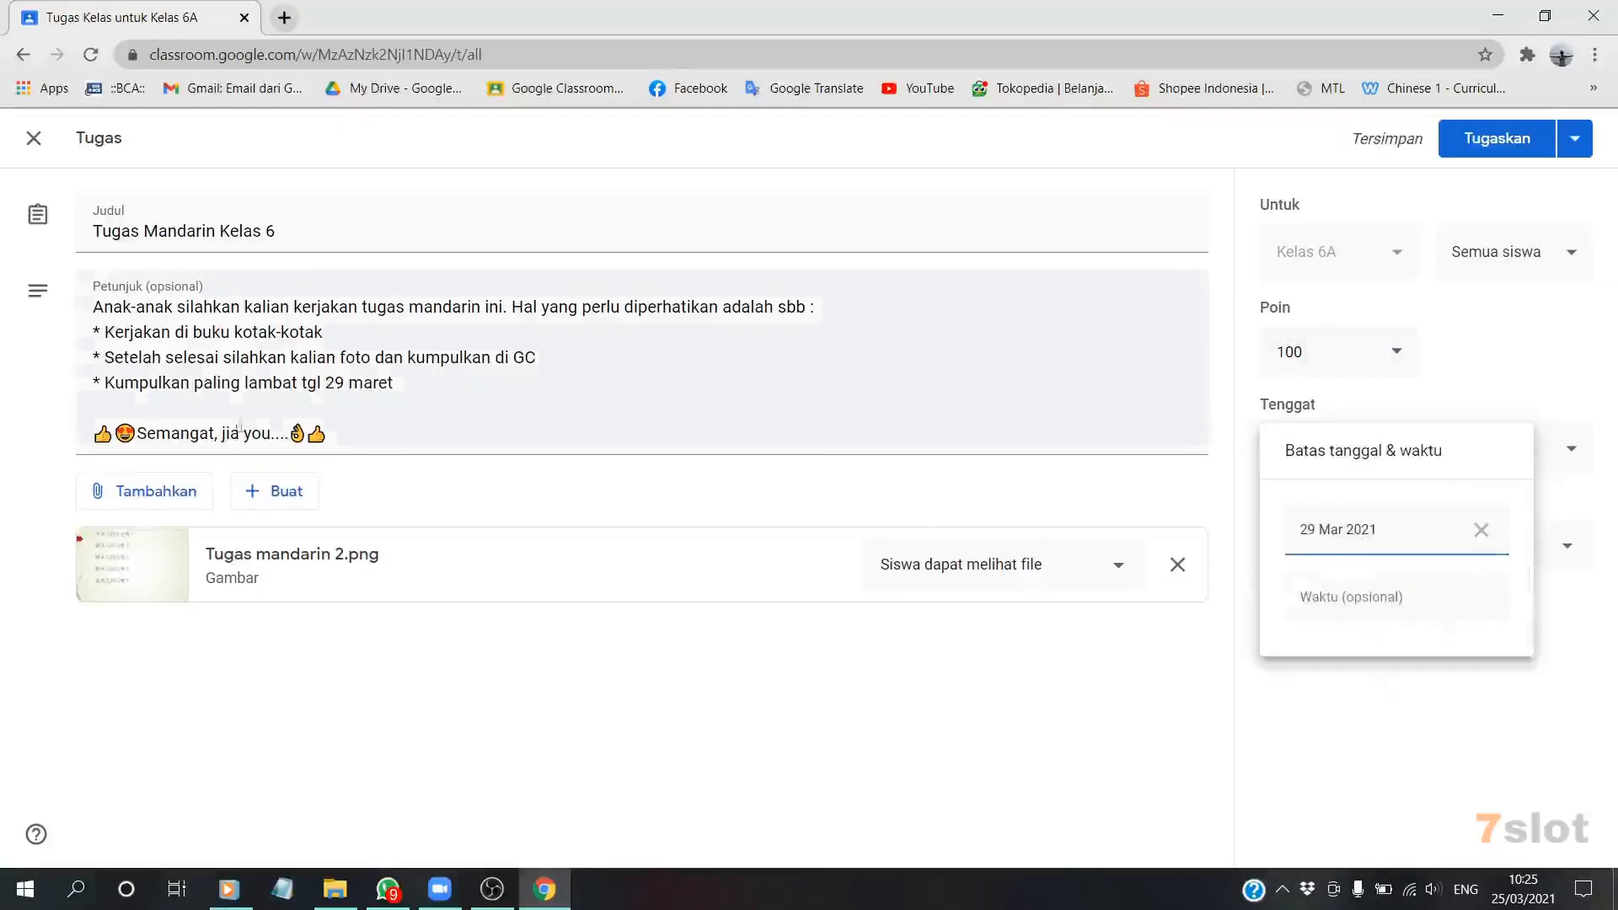
left_click(1360, 602)
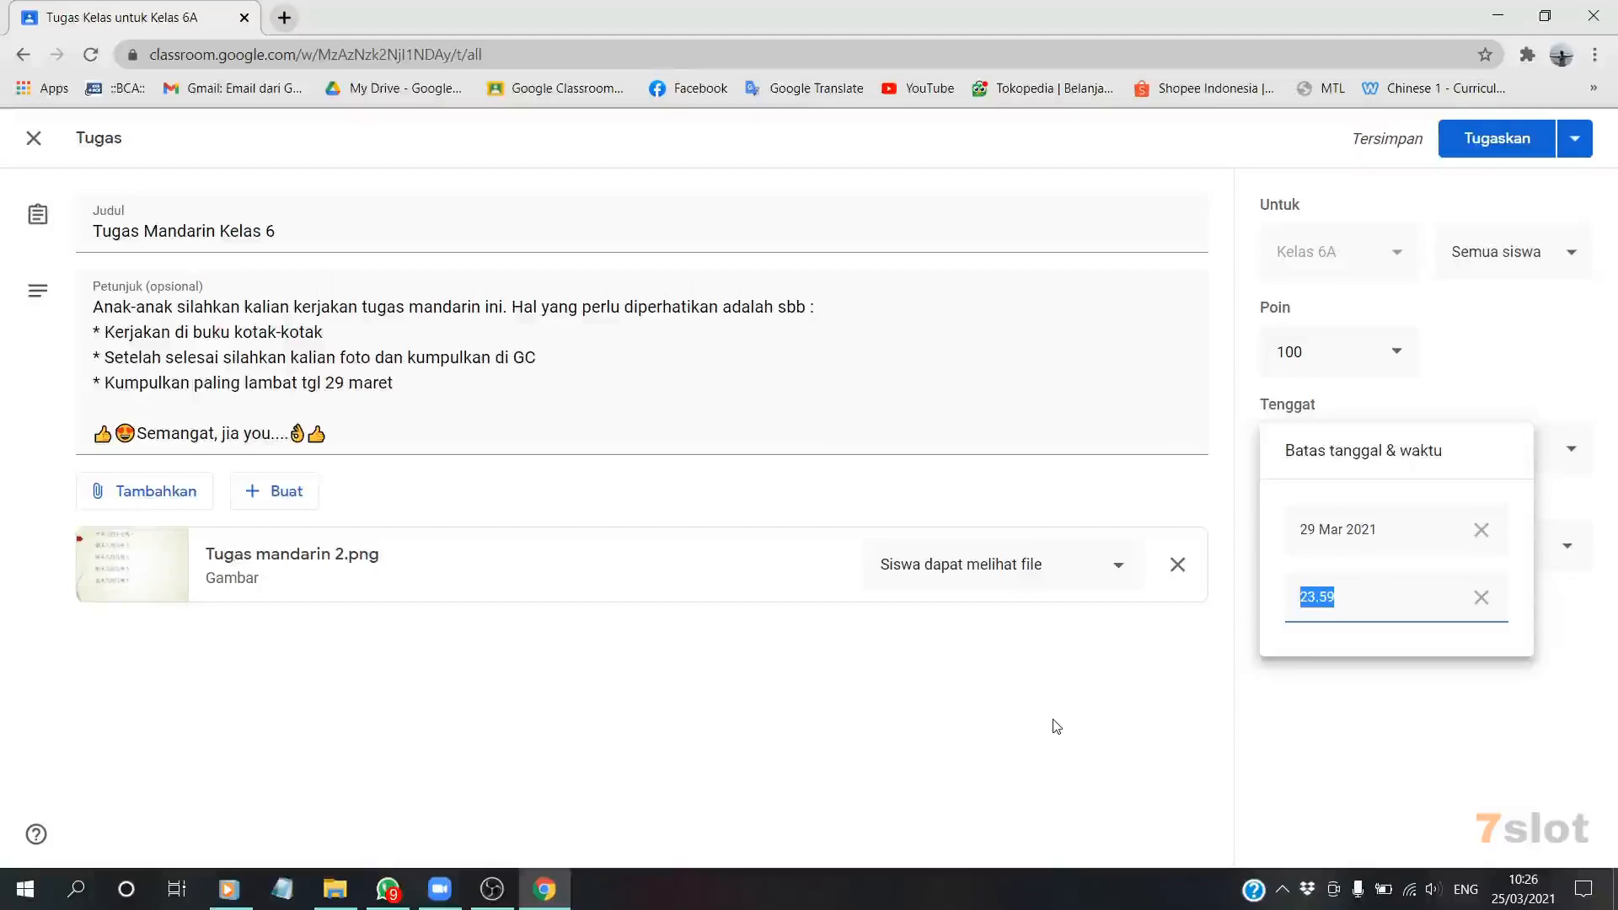
type("13.00")
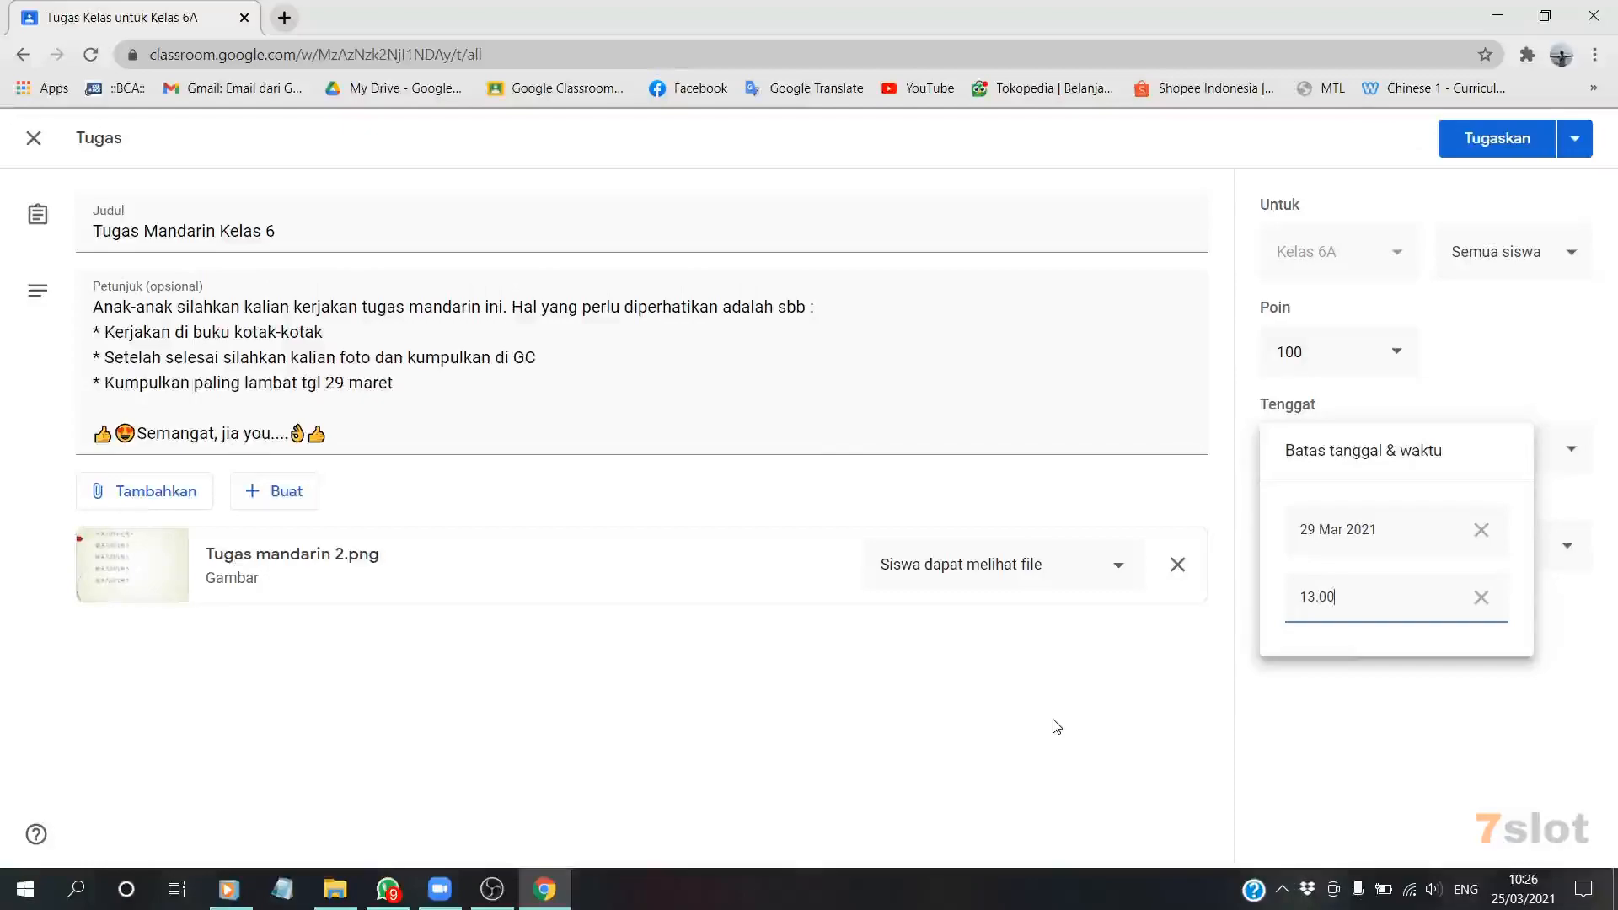
left_click(1015, 712)
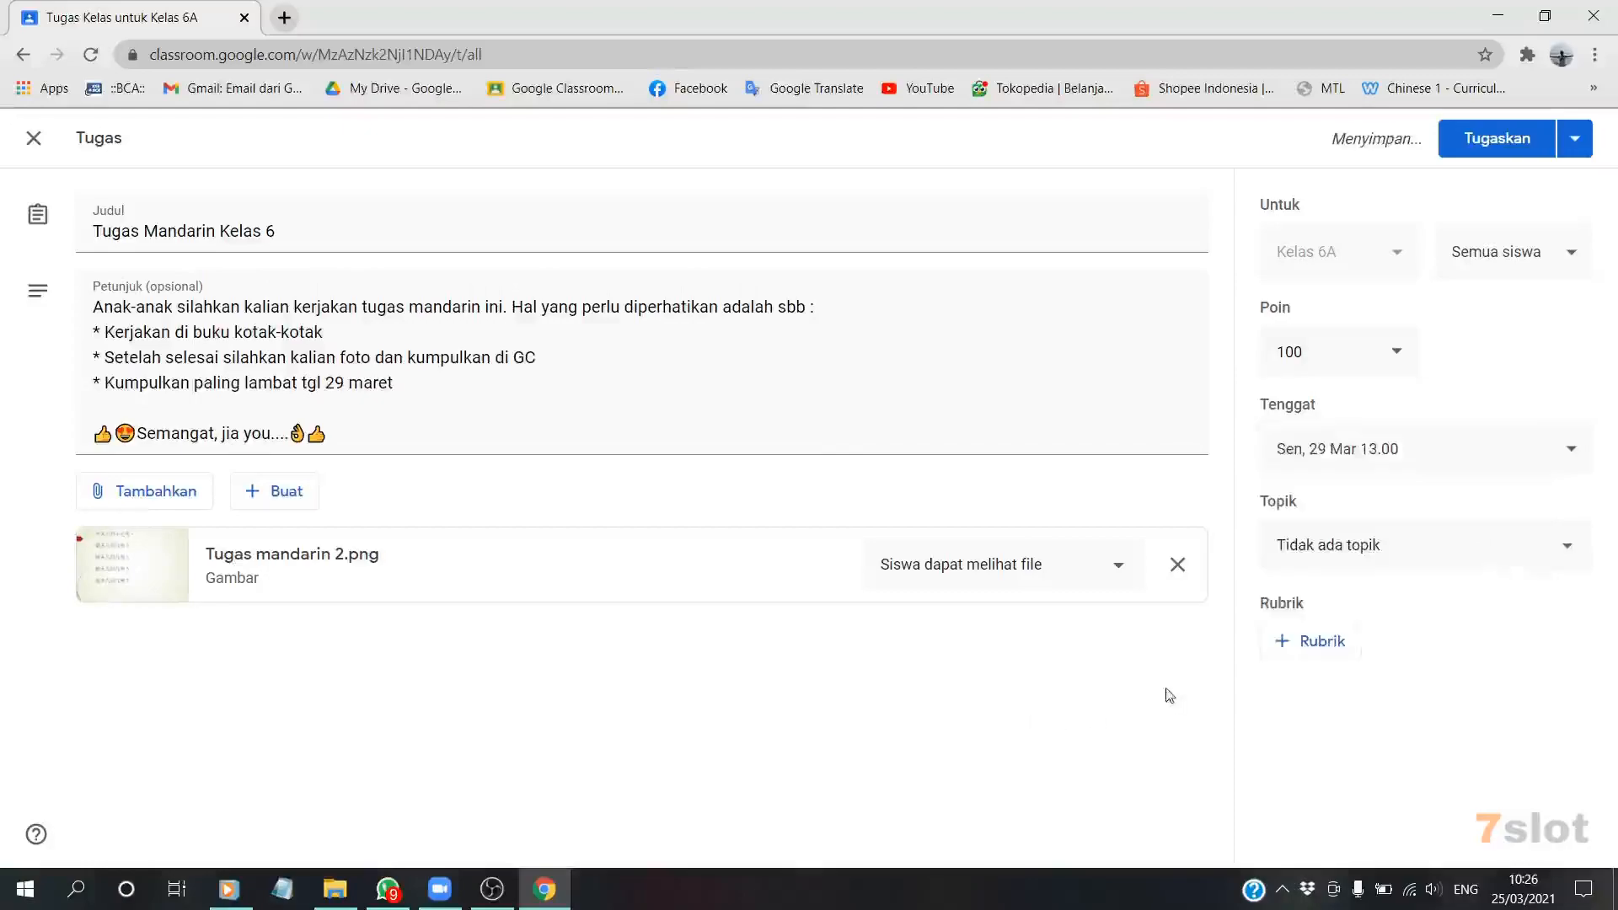
left_click(1365, 454)
left_click(1369, 599)
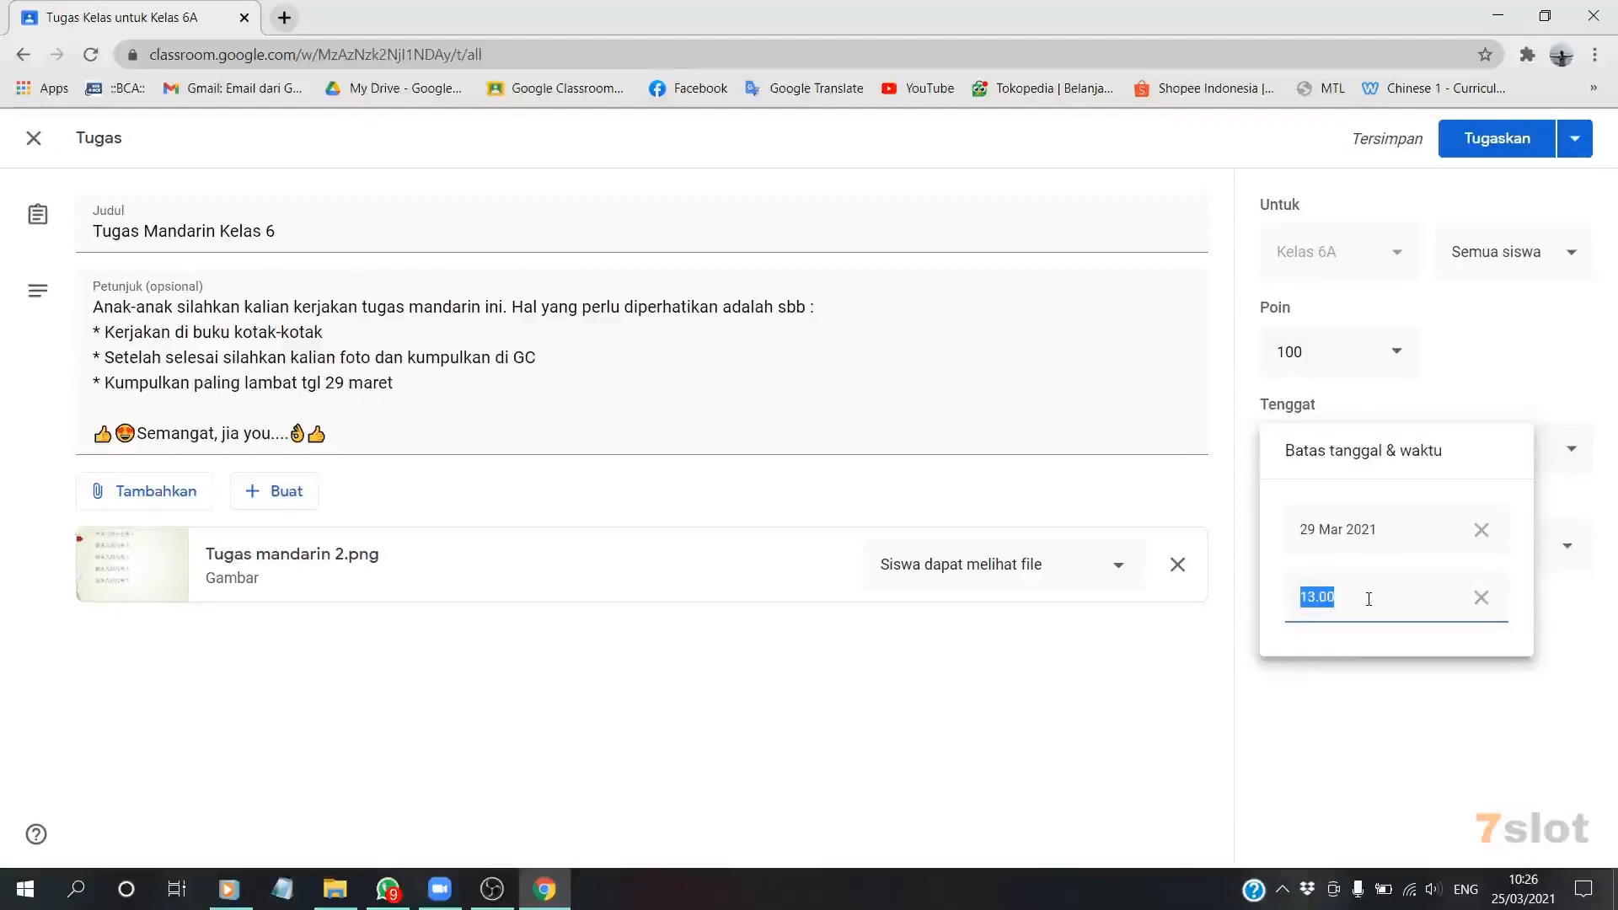
left_click(1193, 735)
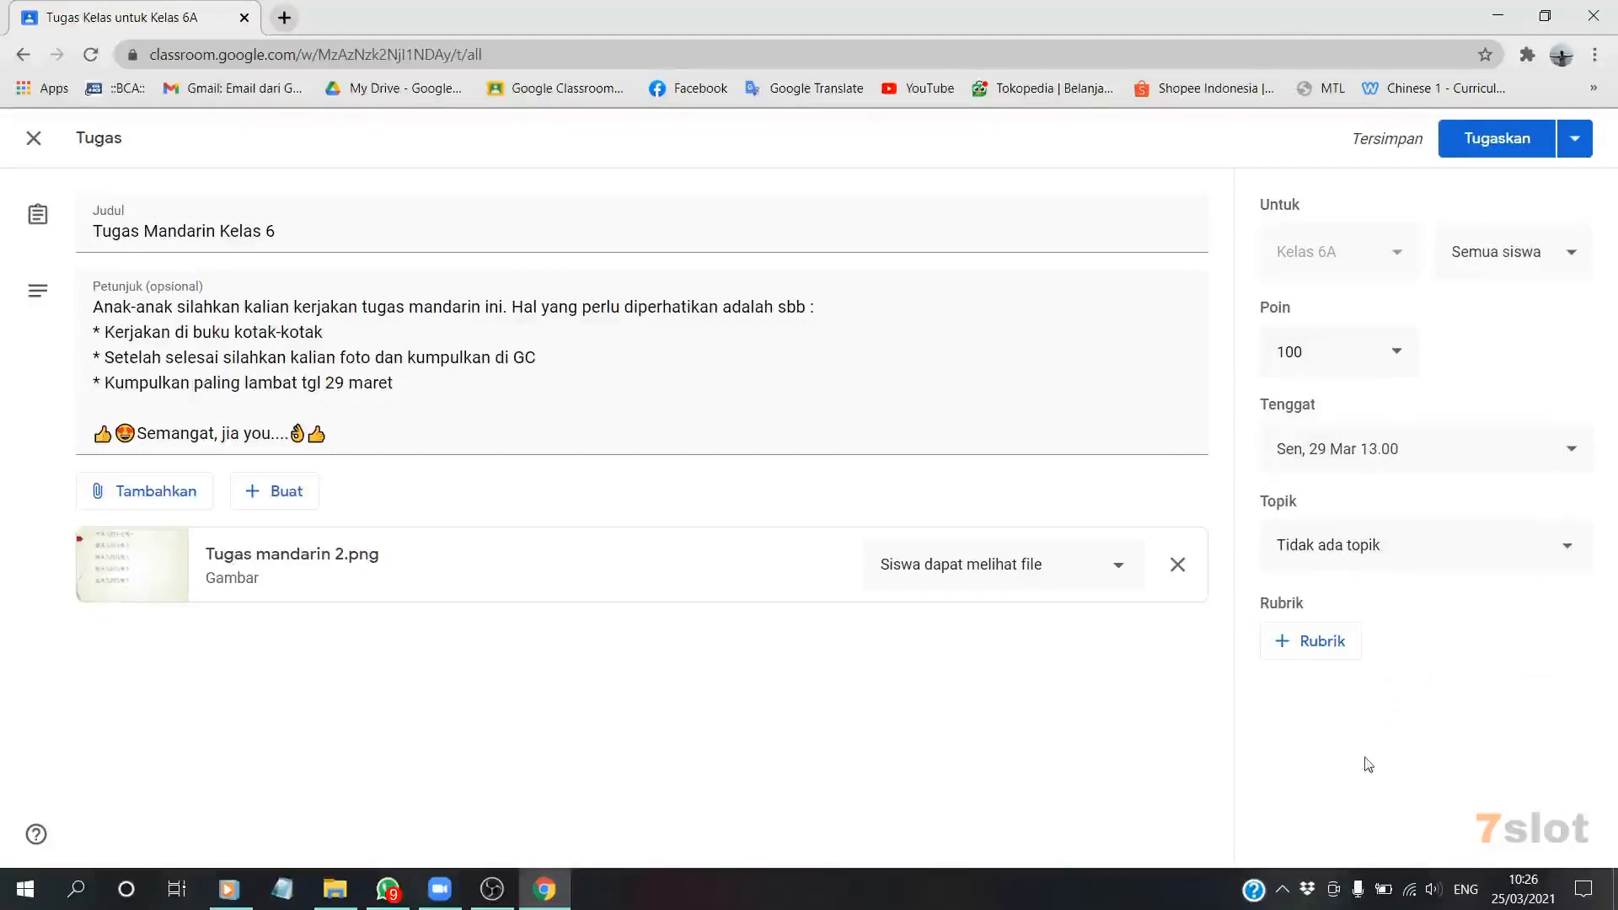
- File the assignment under a new topic named "Tugas Mandarin" and assign it to the class
left_click(1394, 551)
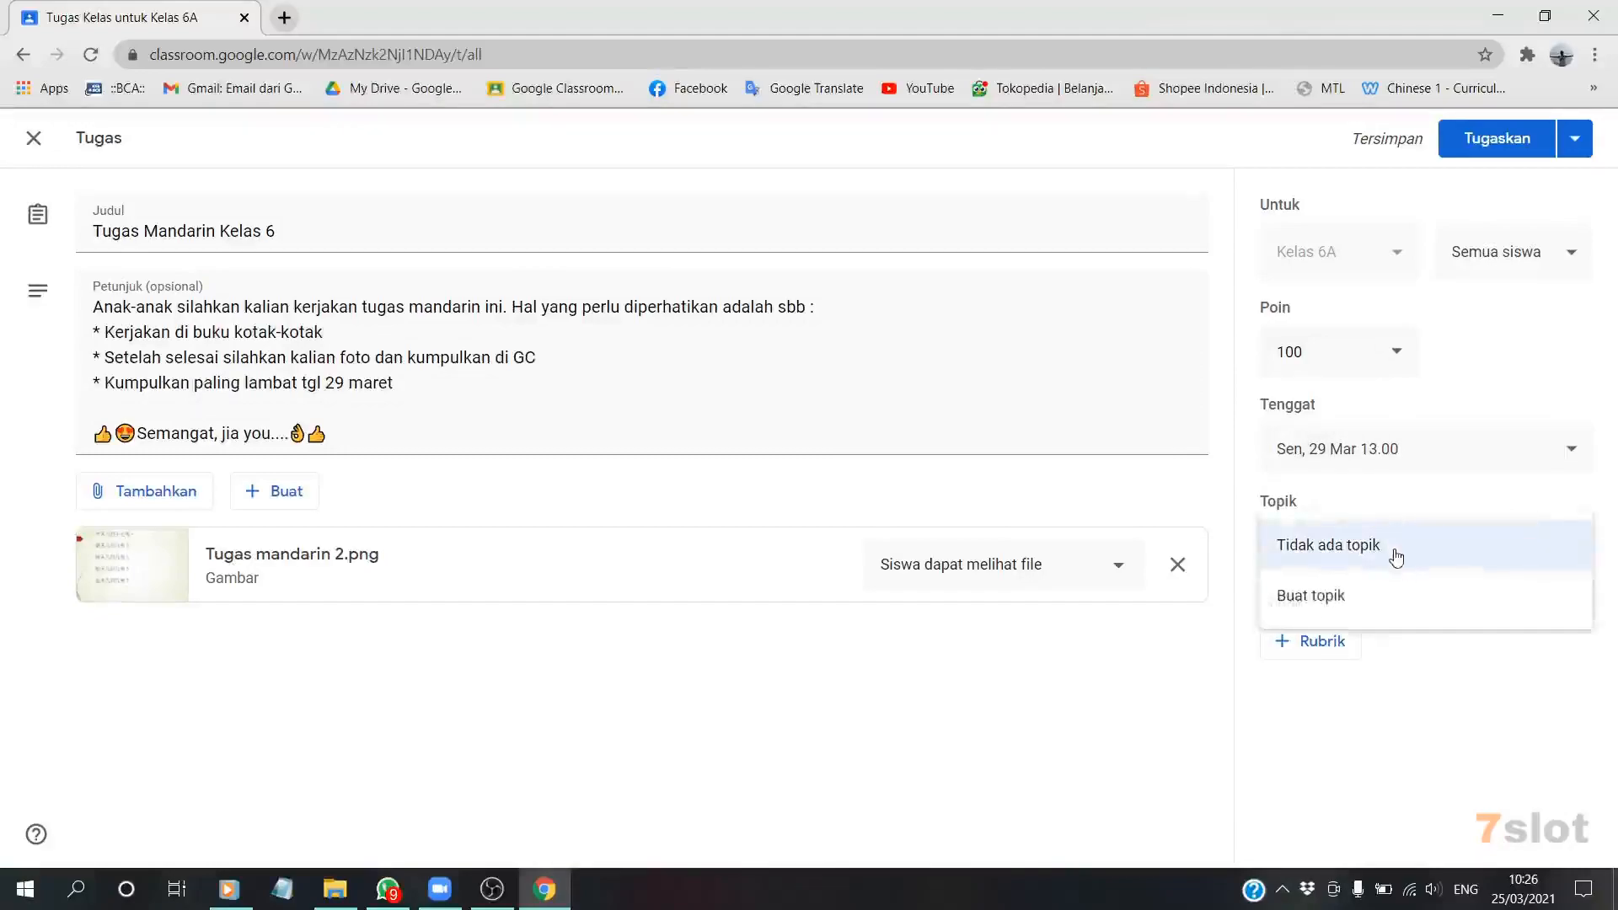
left_click(1295, 603)
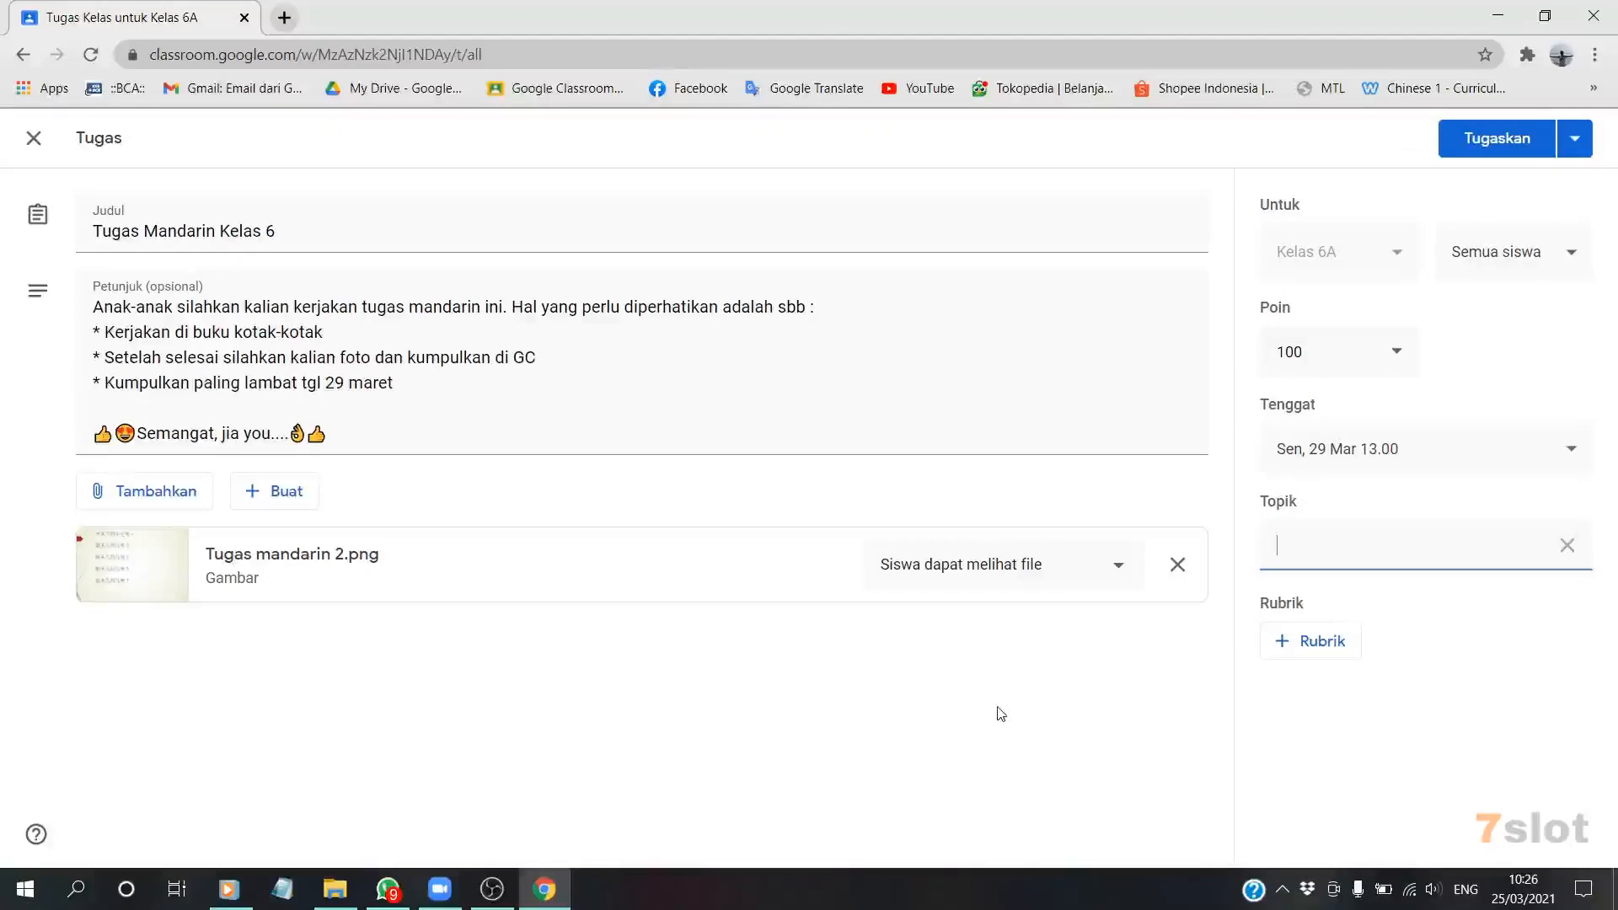
type("Tugas Mandarin")
left_click(1160, 676)
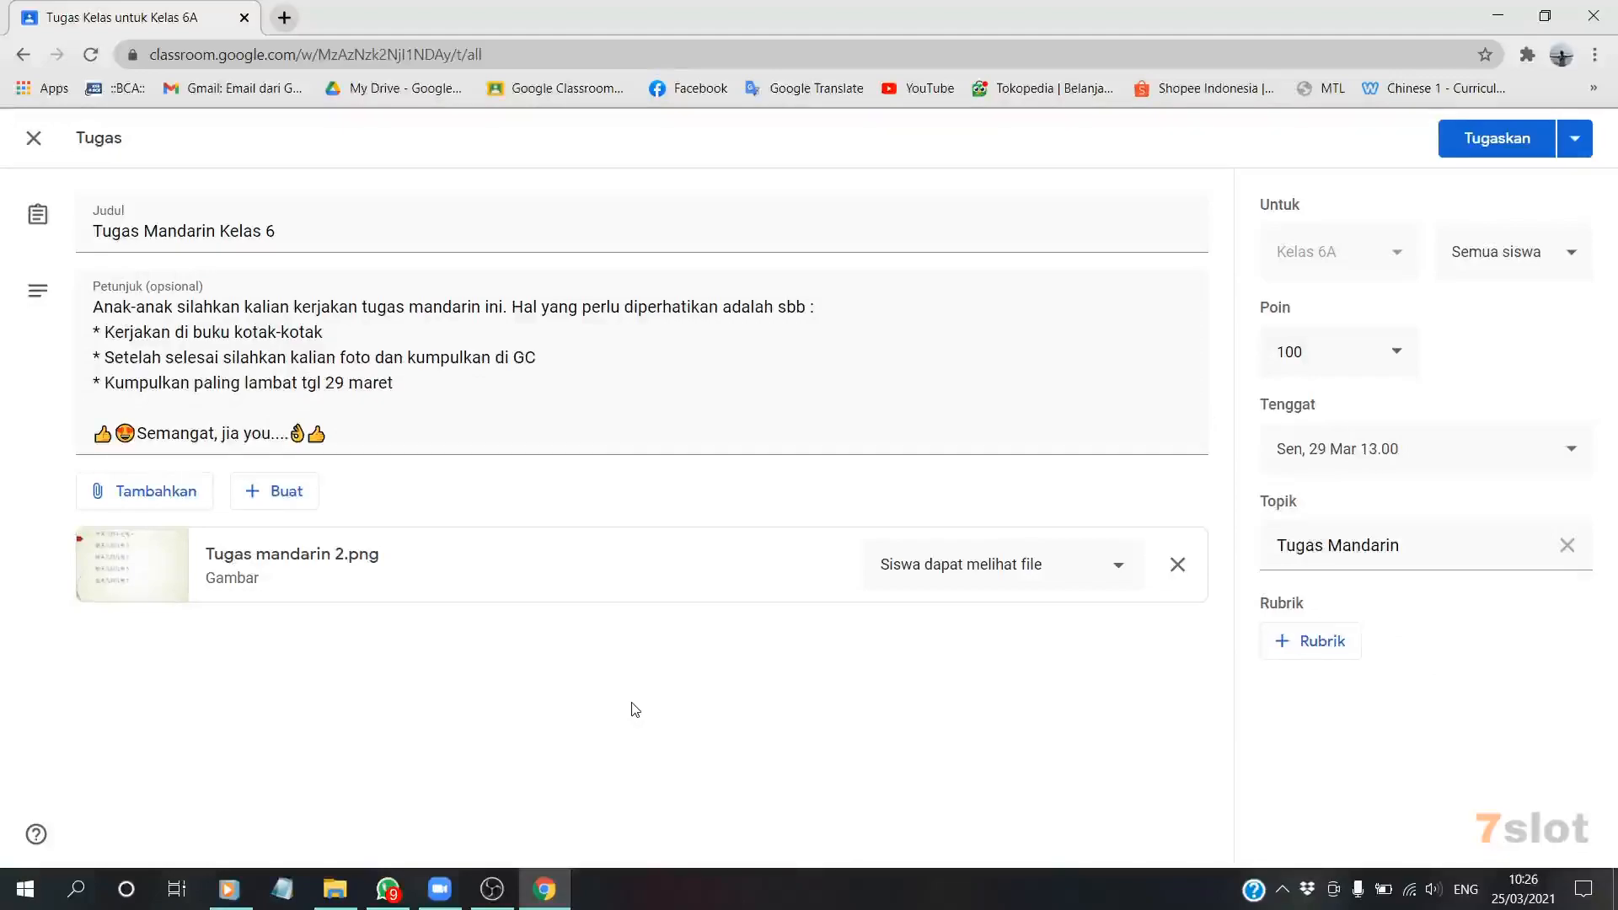
left_click(1500, 150)
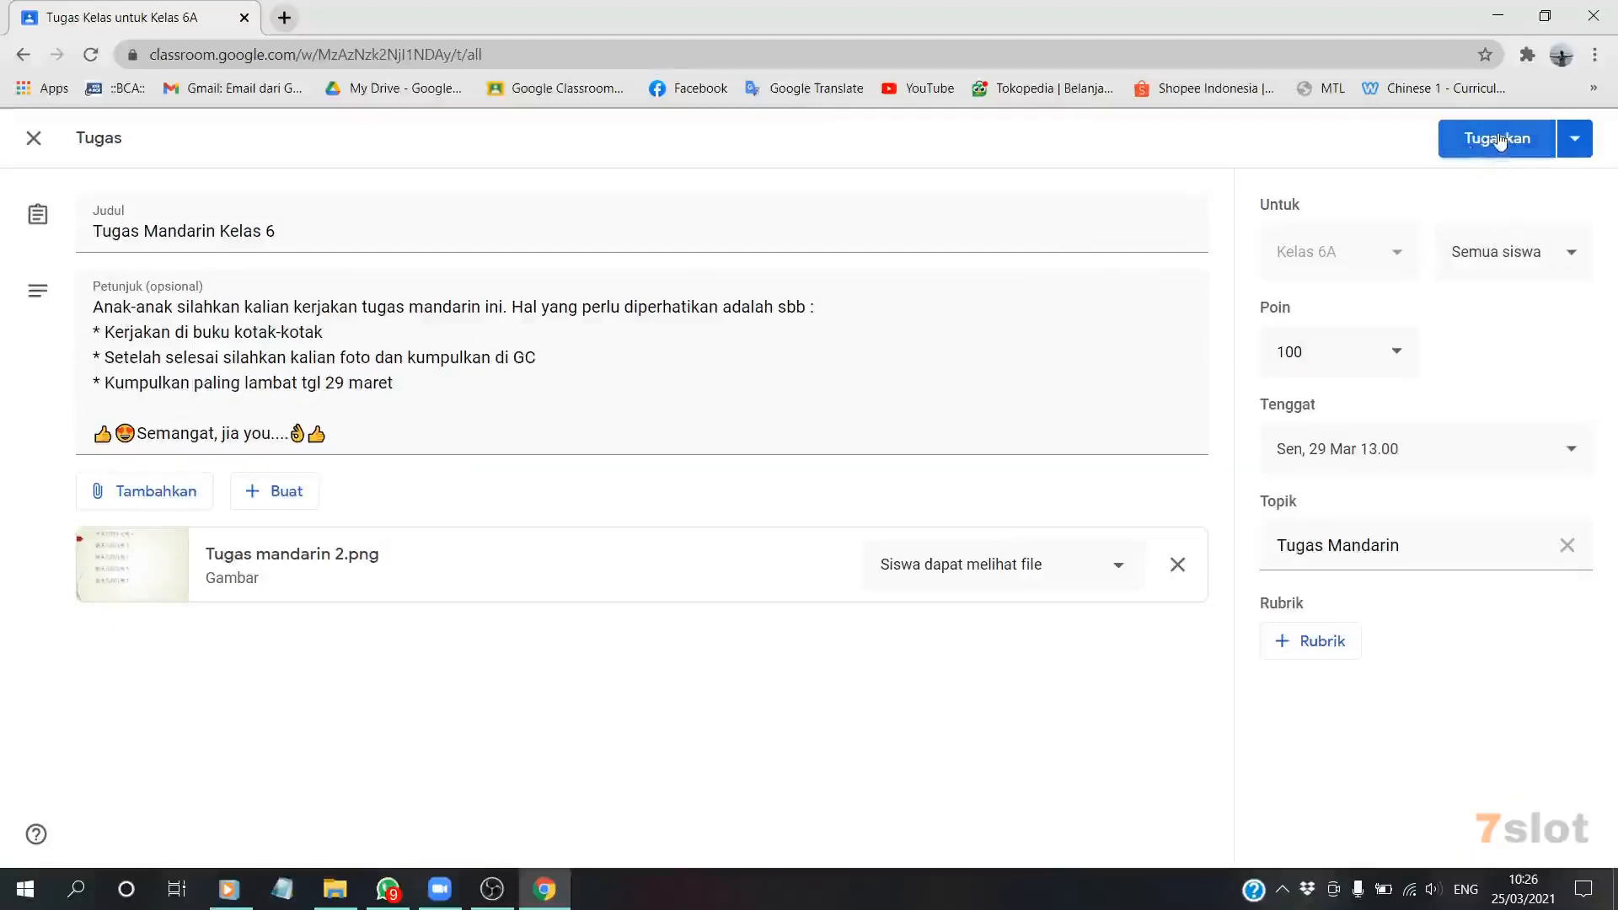
left_click(1500, 142)
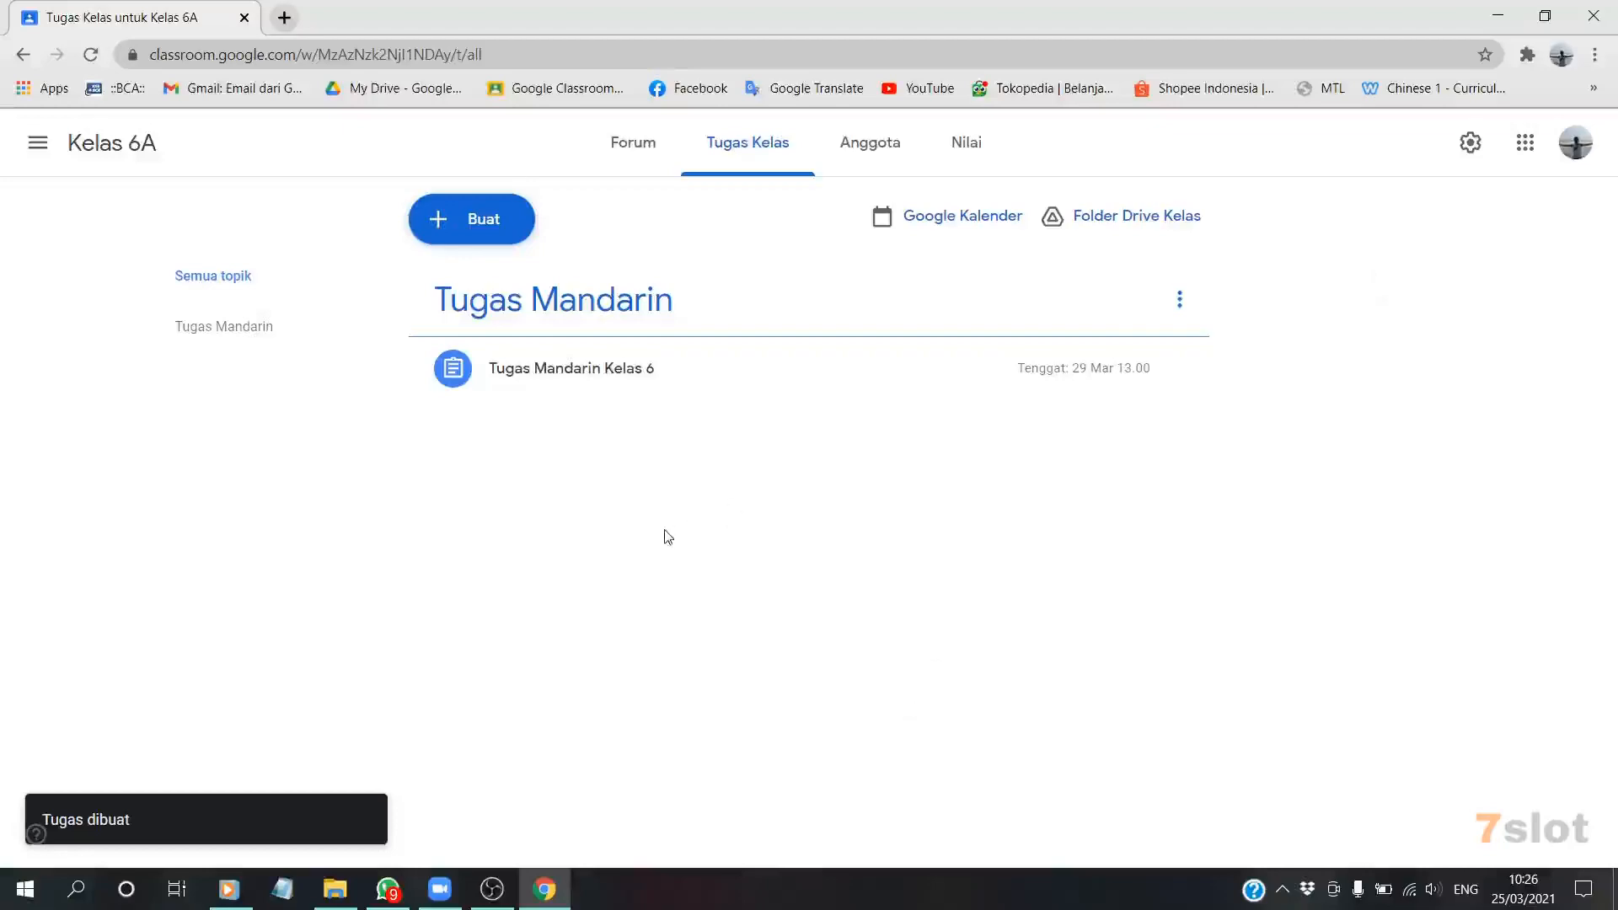
- Open the posted assignment "Tugas Mandarin Kelas 6" from the class forum and examine its student submissions page and its instructions
left_click(621, 145)
scroll(1171, 647, "down", 2)
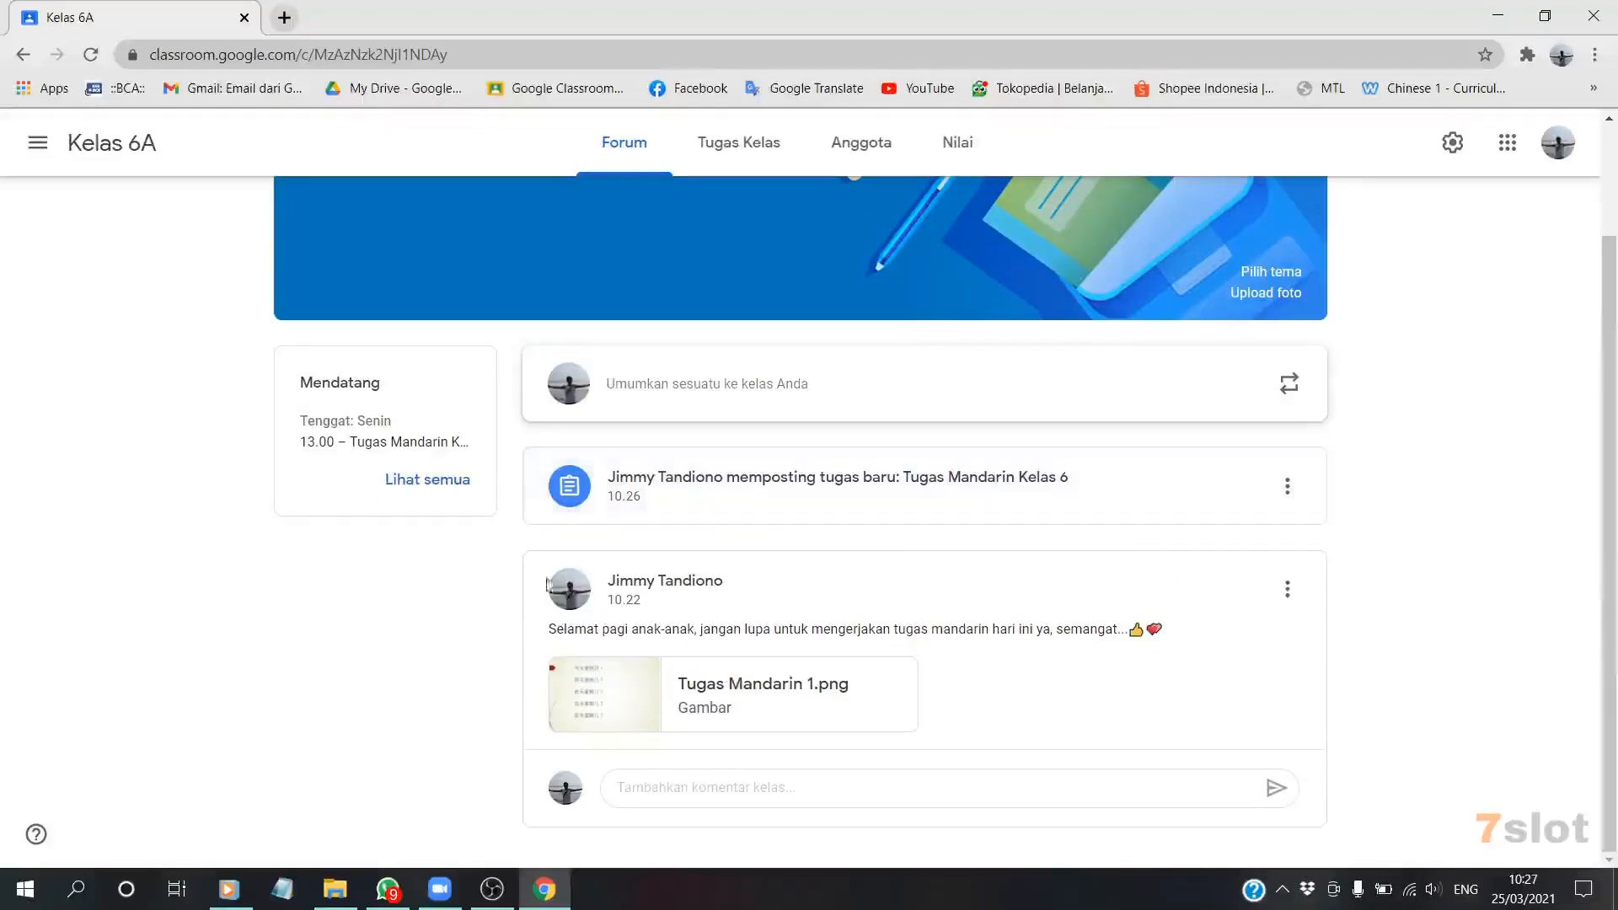
left_click(871, 509)
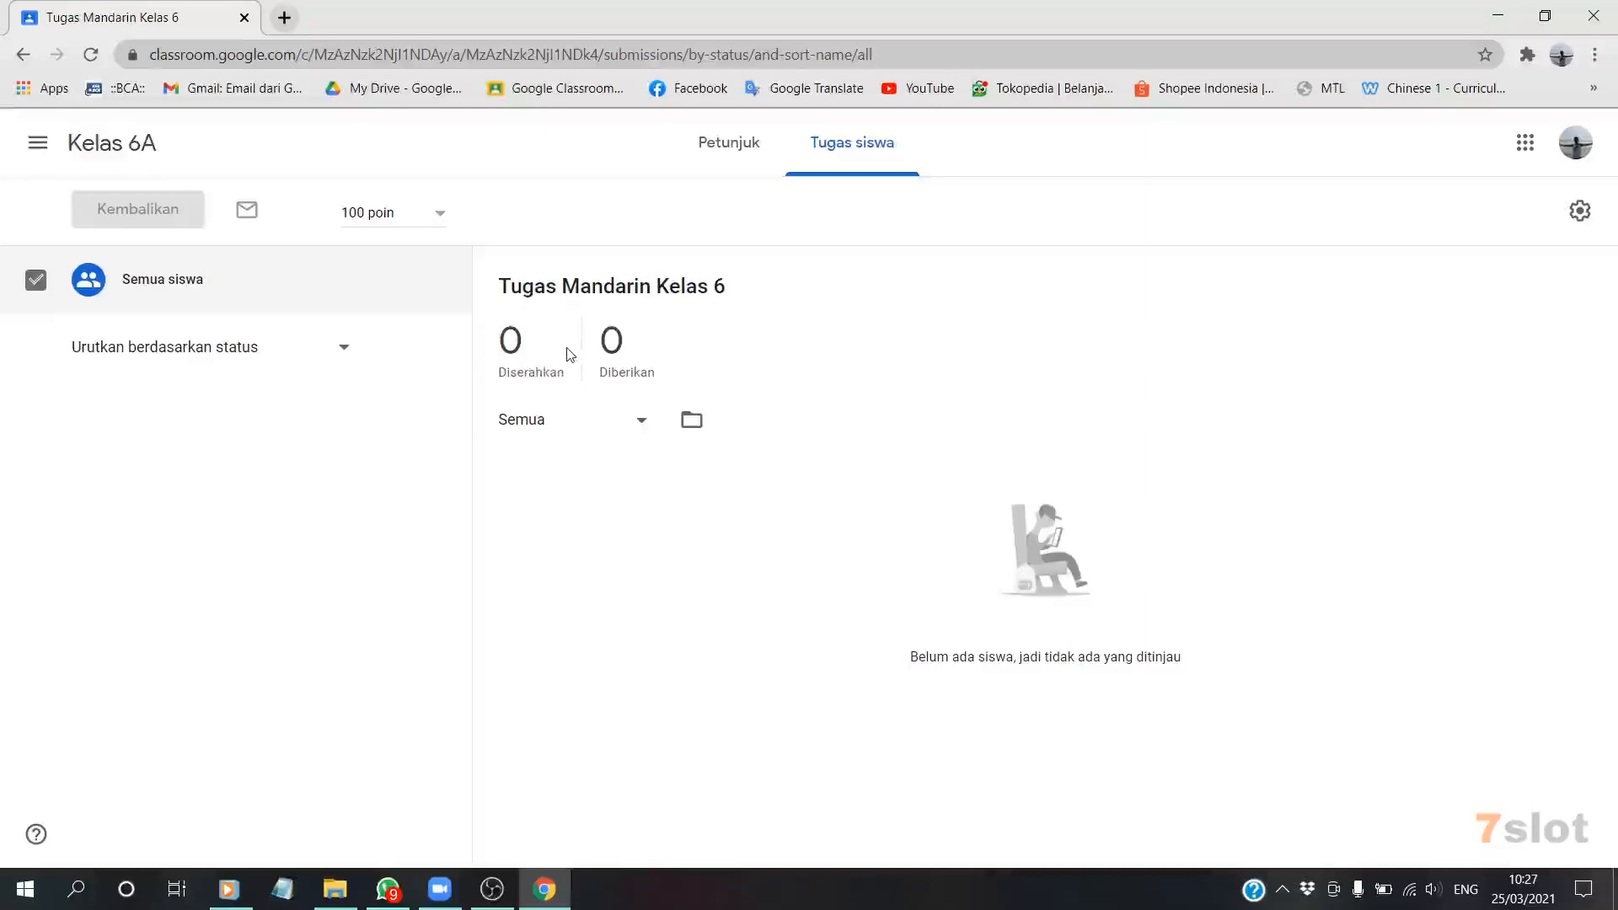
left_click(723, 154)
left_click_drag(439, 340, 722, 466)
left_click(723, 465)
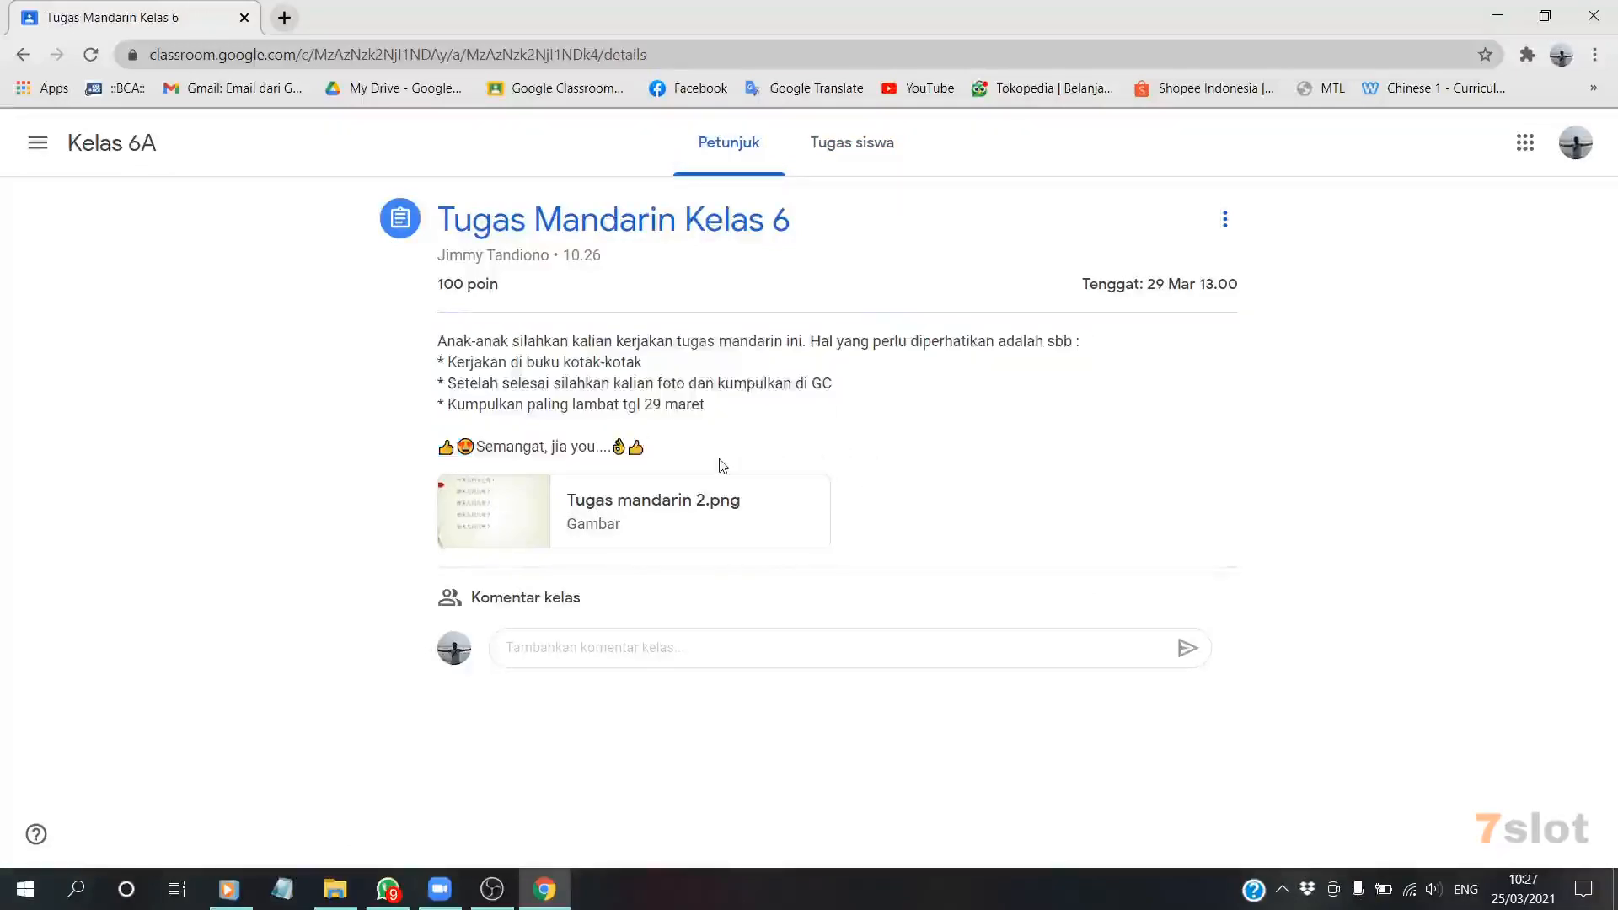
left_click_drag(437, 342, 729, 459)
left_click(816, 837)
- Create another class named "Kelas 6A" with the subject "Bahasa Mandarin", accepting the notice about using Classroom at a school
left_click(549, 91)
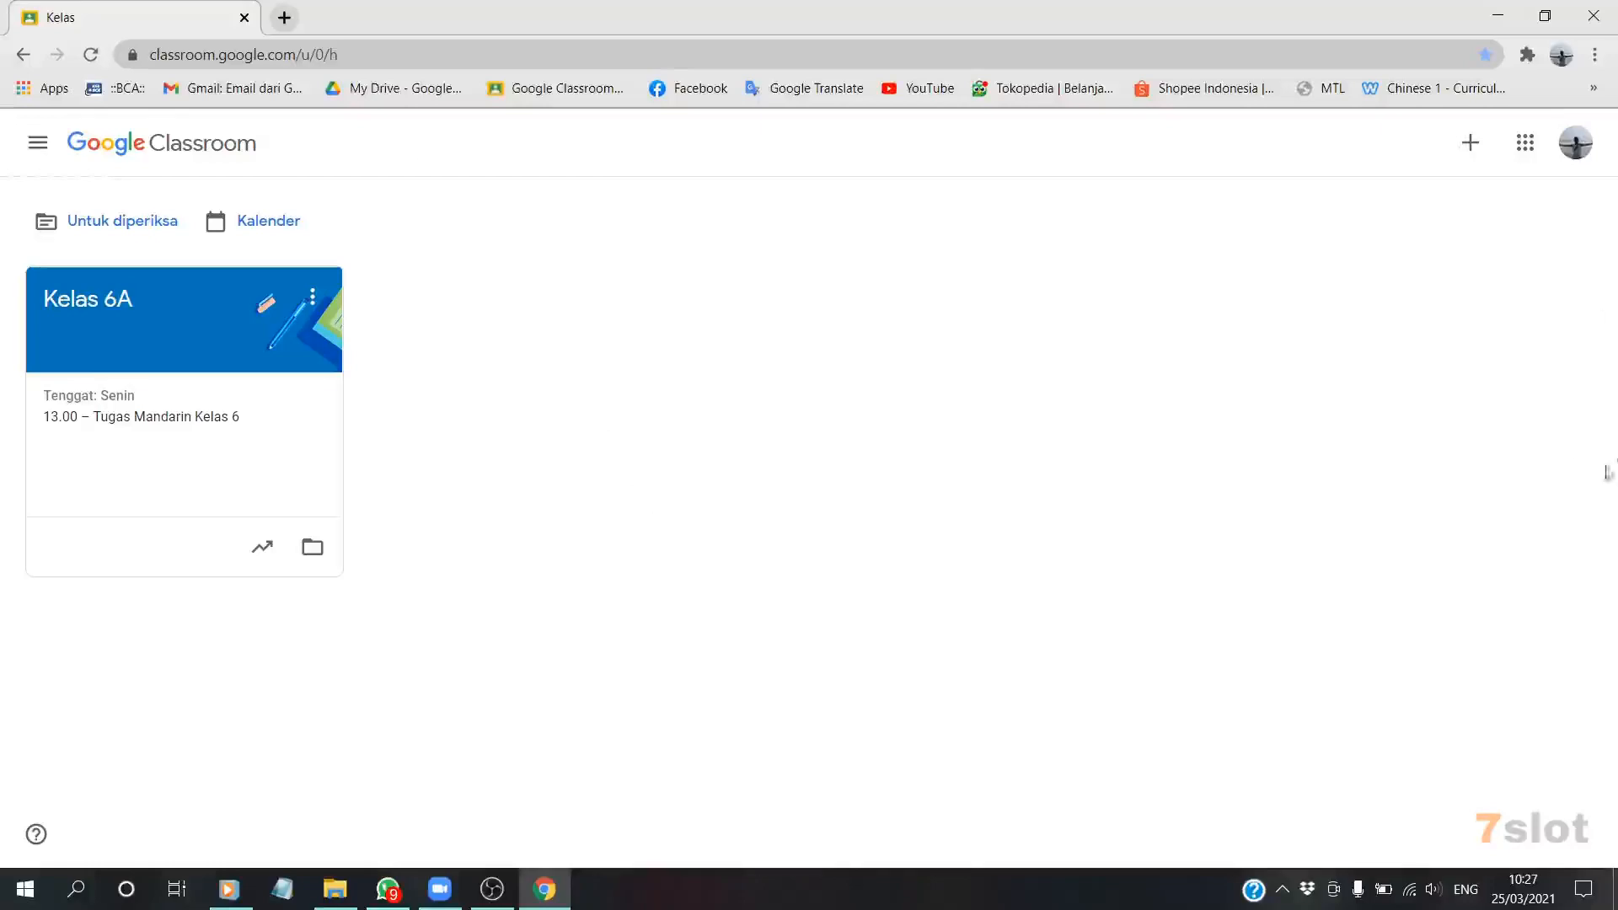
left_click(1470, 143)
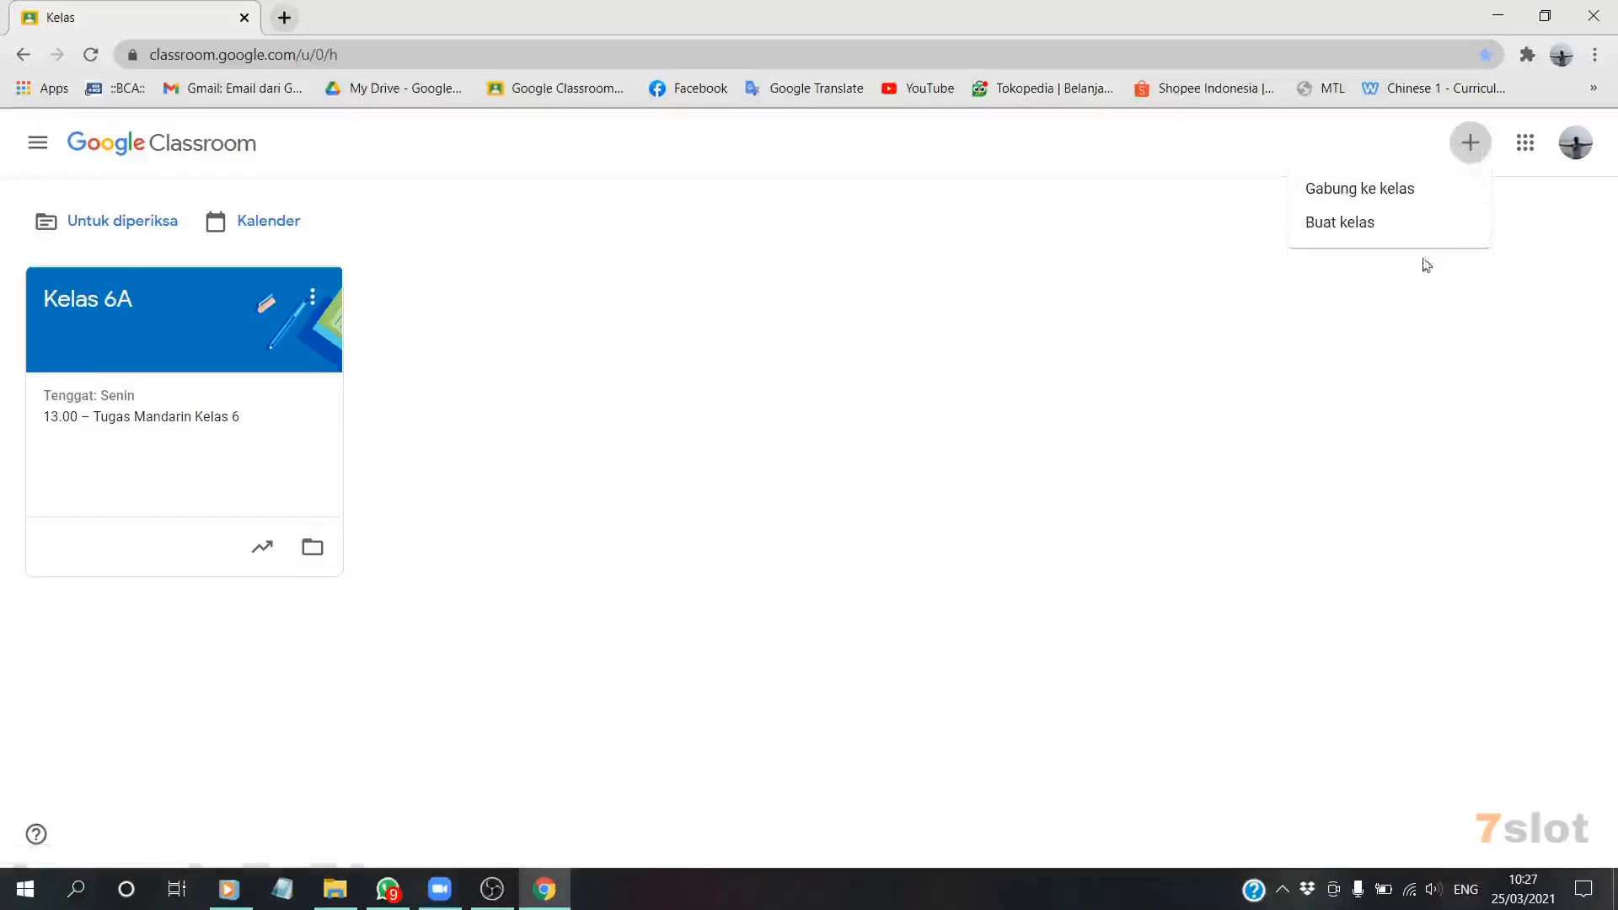
left_click(1340, 223)
left_click(697, 626)
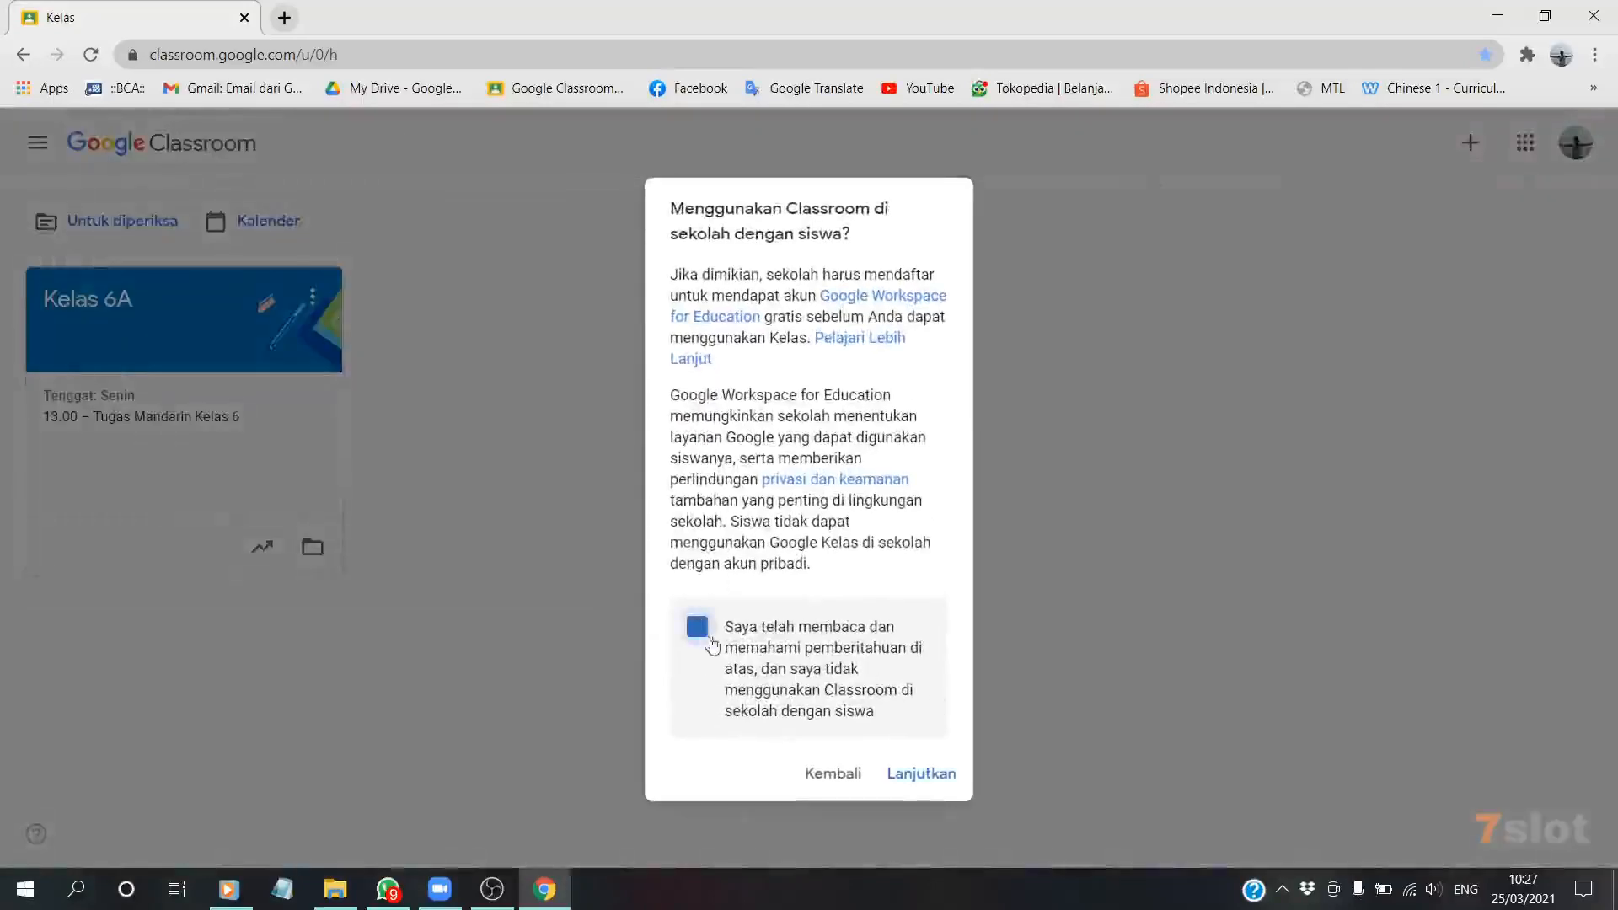
left_click(942, 784)
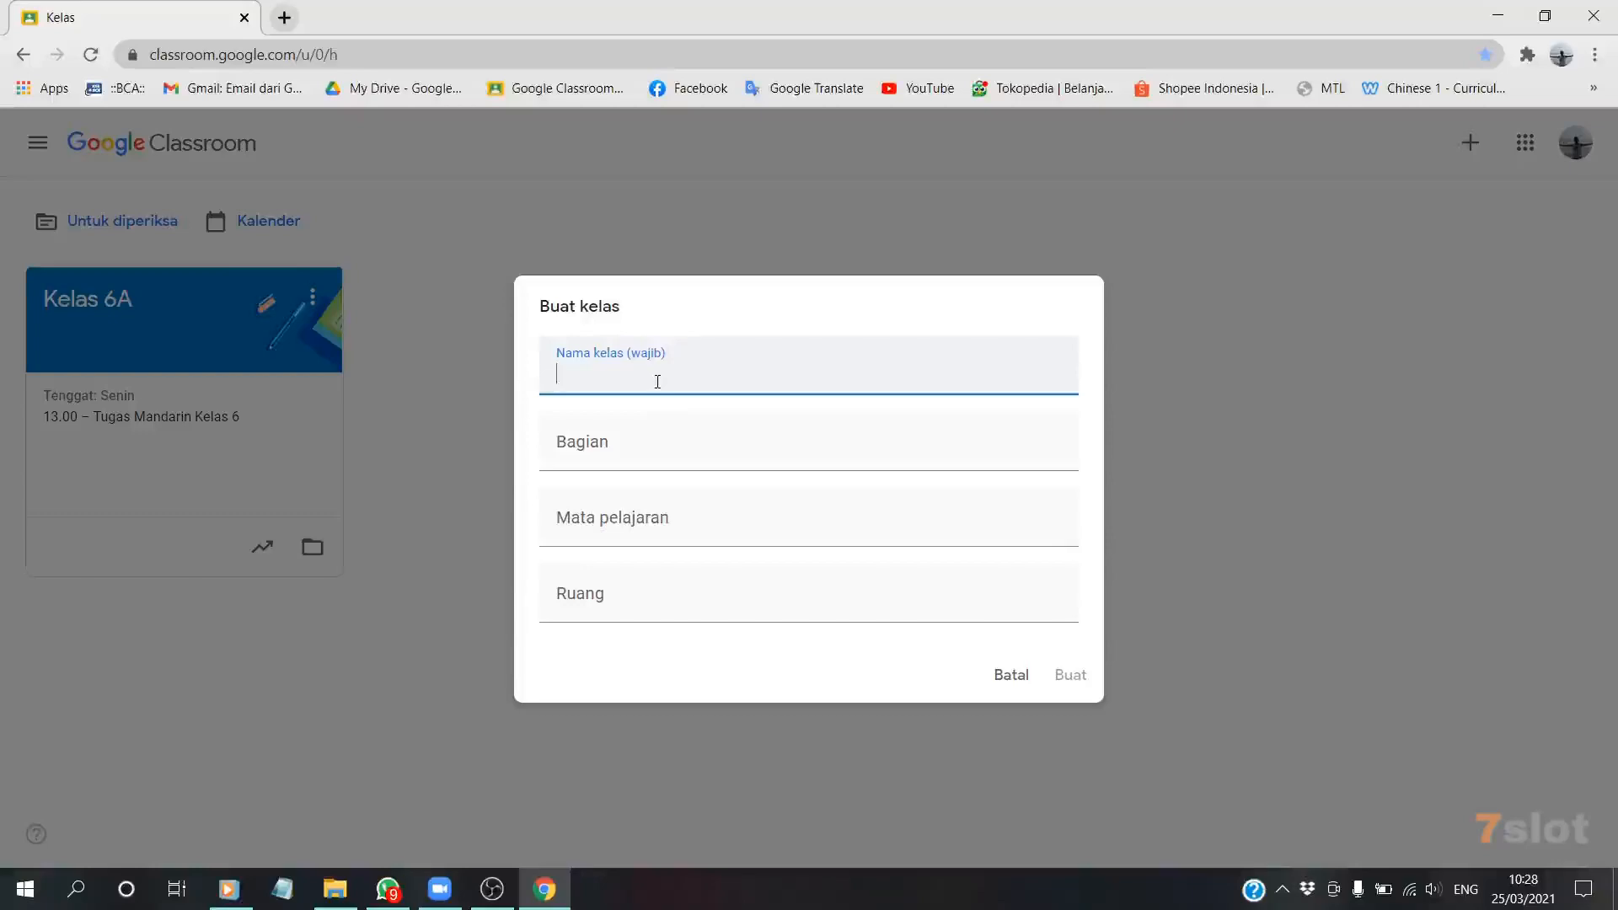
type("Kelas 6A")
left_click(620, 525)
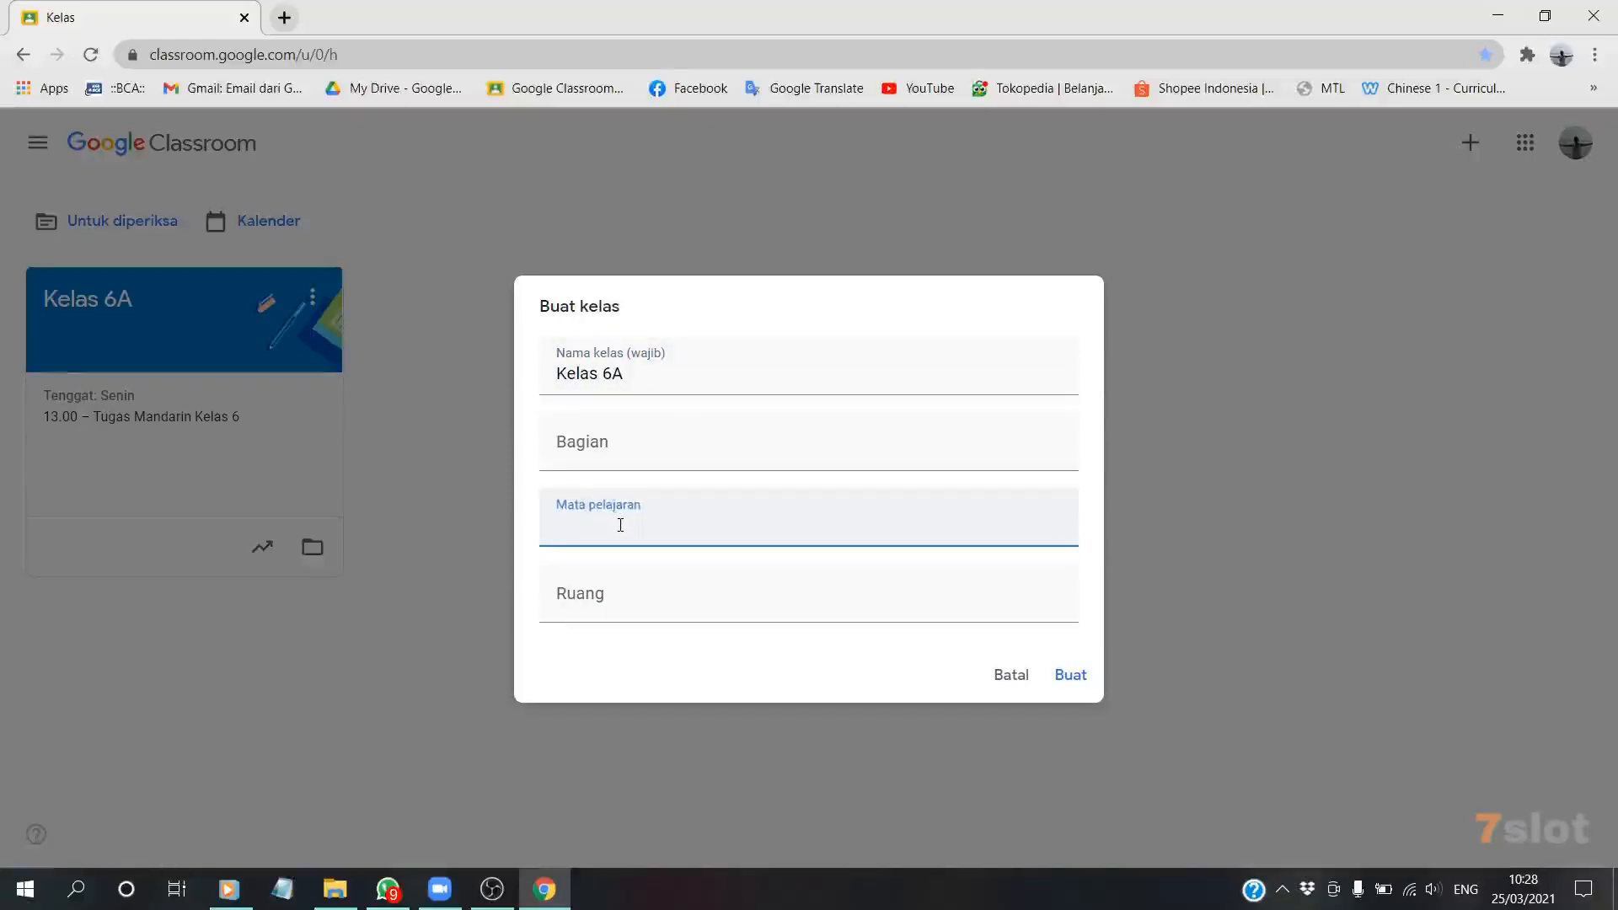
type("Bahasa Mandarin")
left_click(1070, 678)
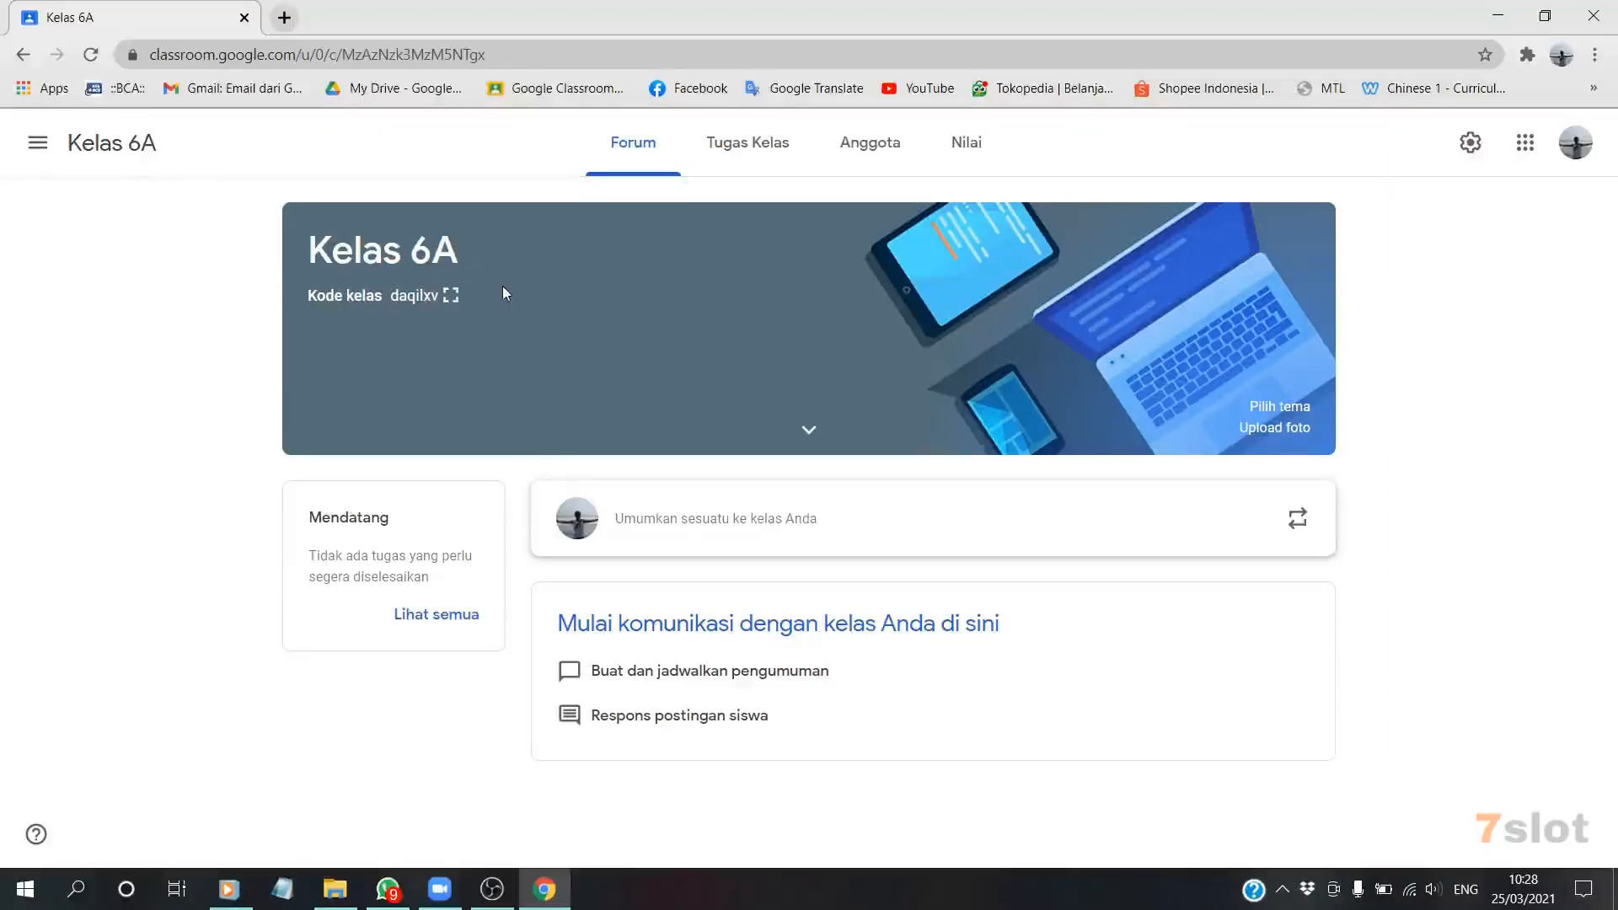
- Edit the new, empty Kelas 6A class from the class list to set its section (Bagian) to "Bahasa Mandarin", and save it
left_click(558, 87)
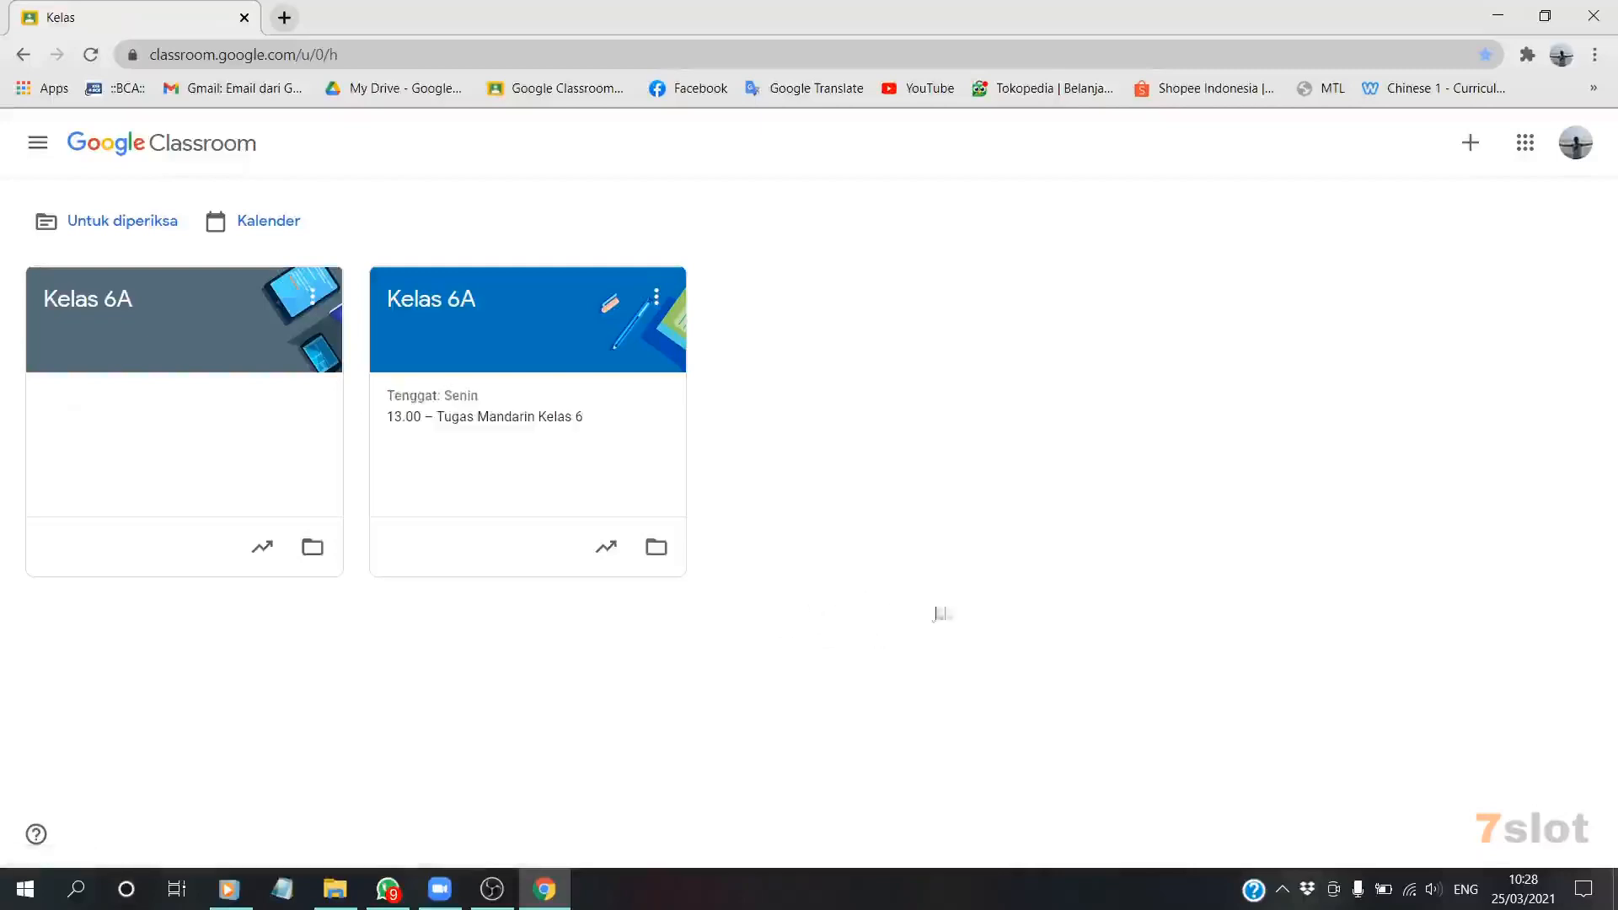
left_click(313, 298)
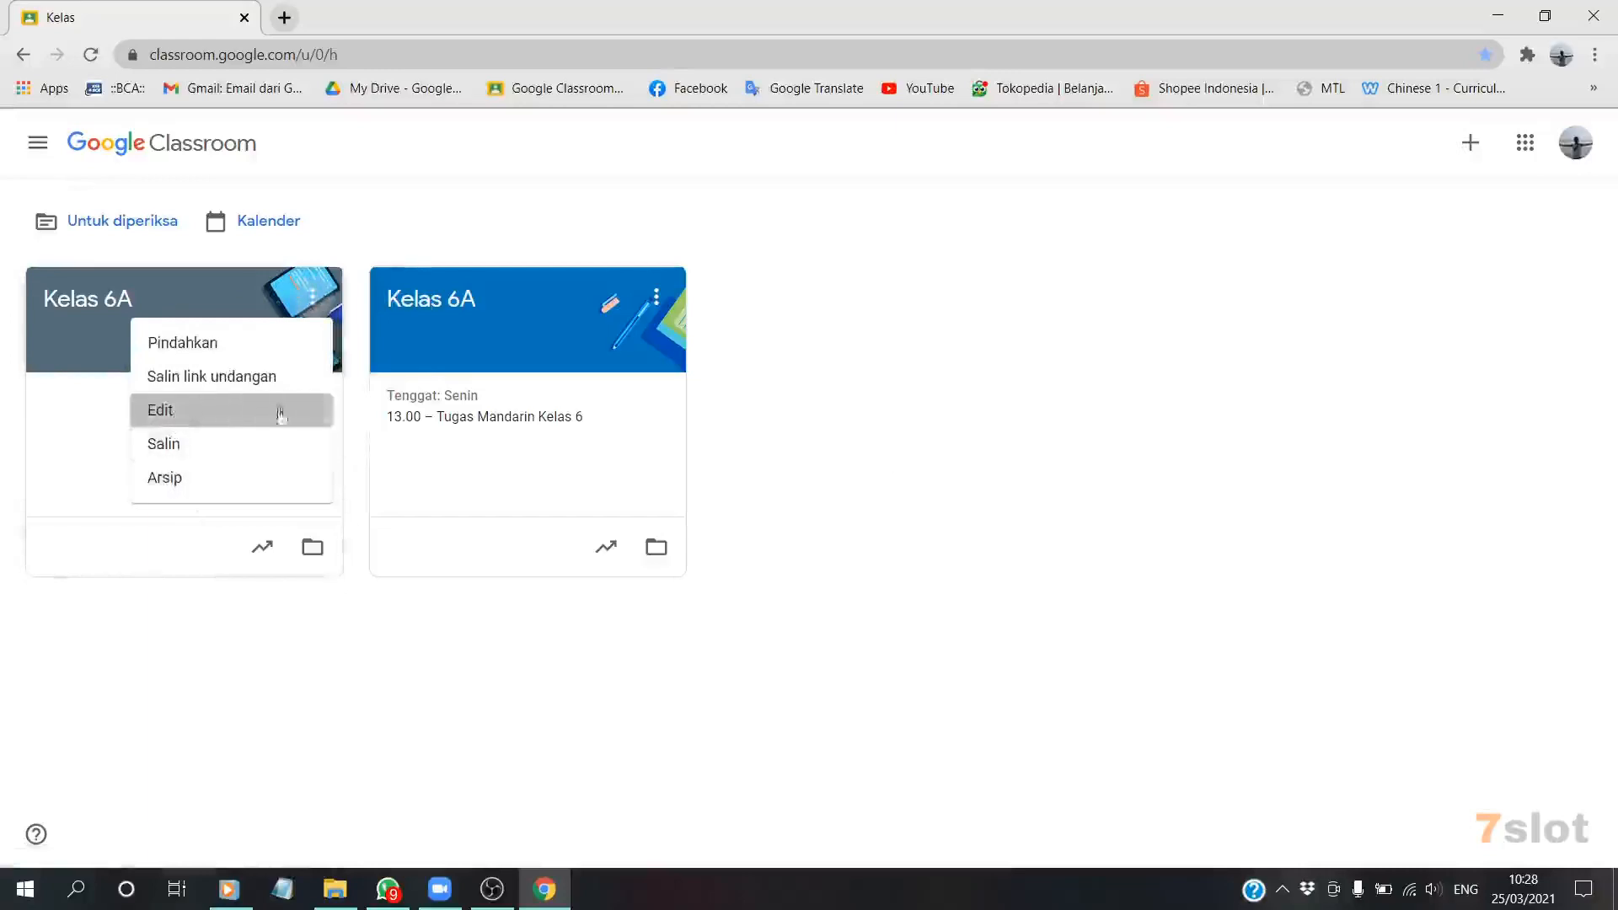
left_click(216, 411)
left_click(626, 447)
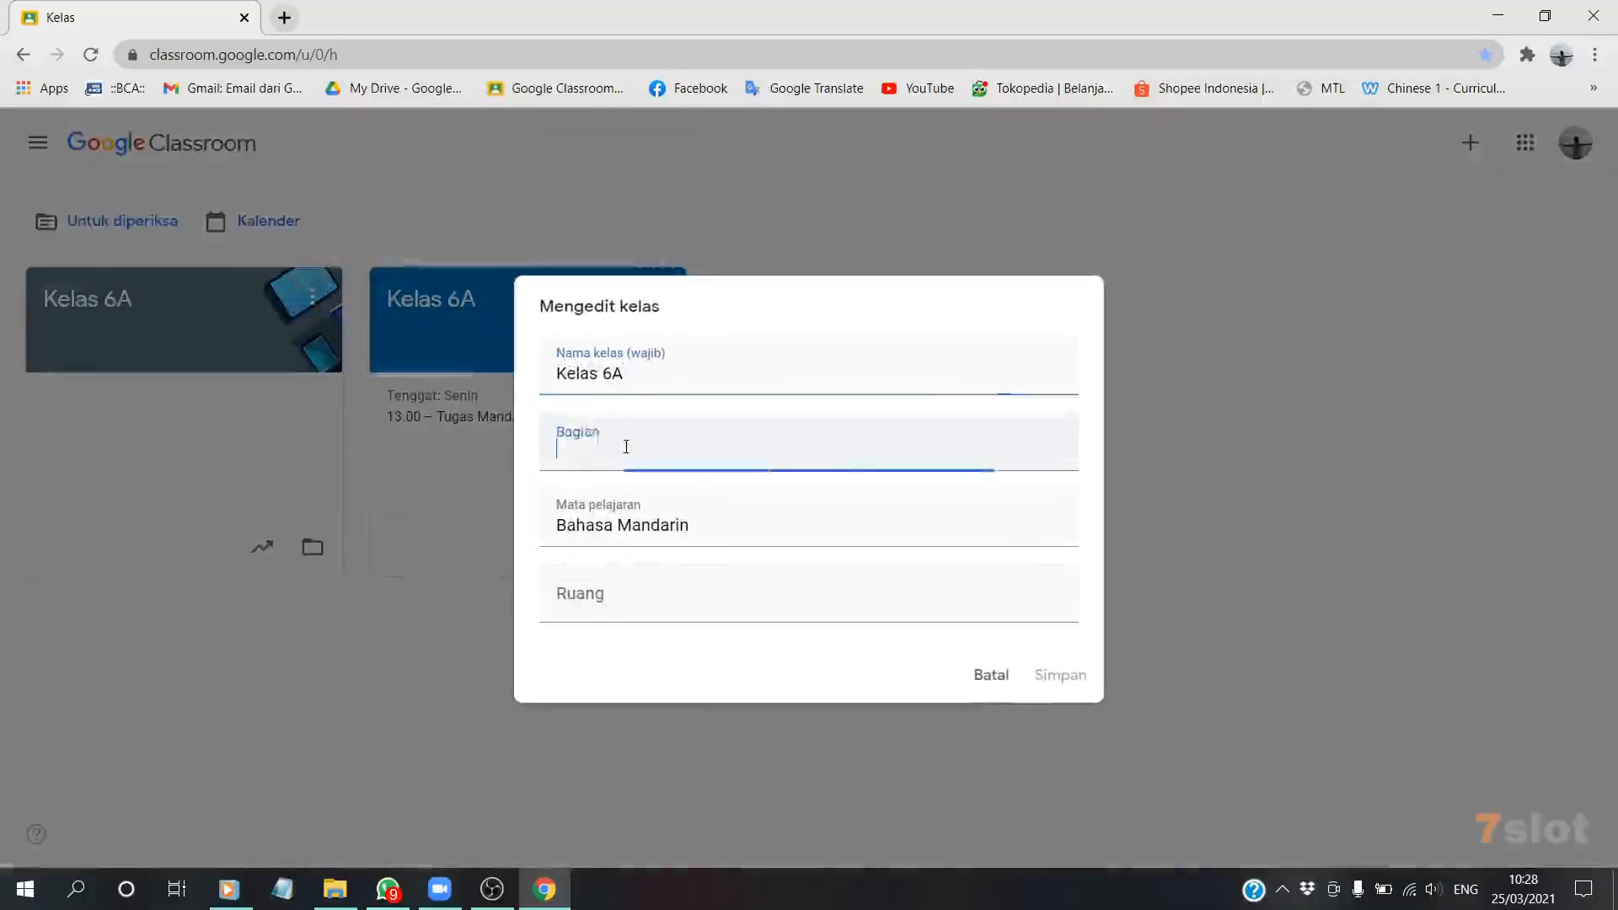
type("Mandarin")
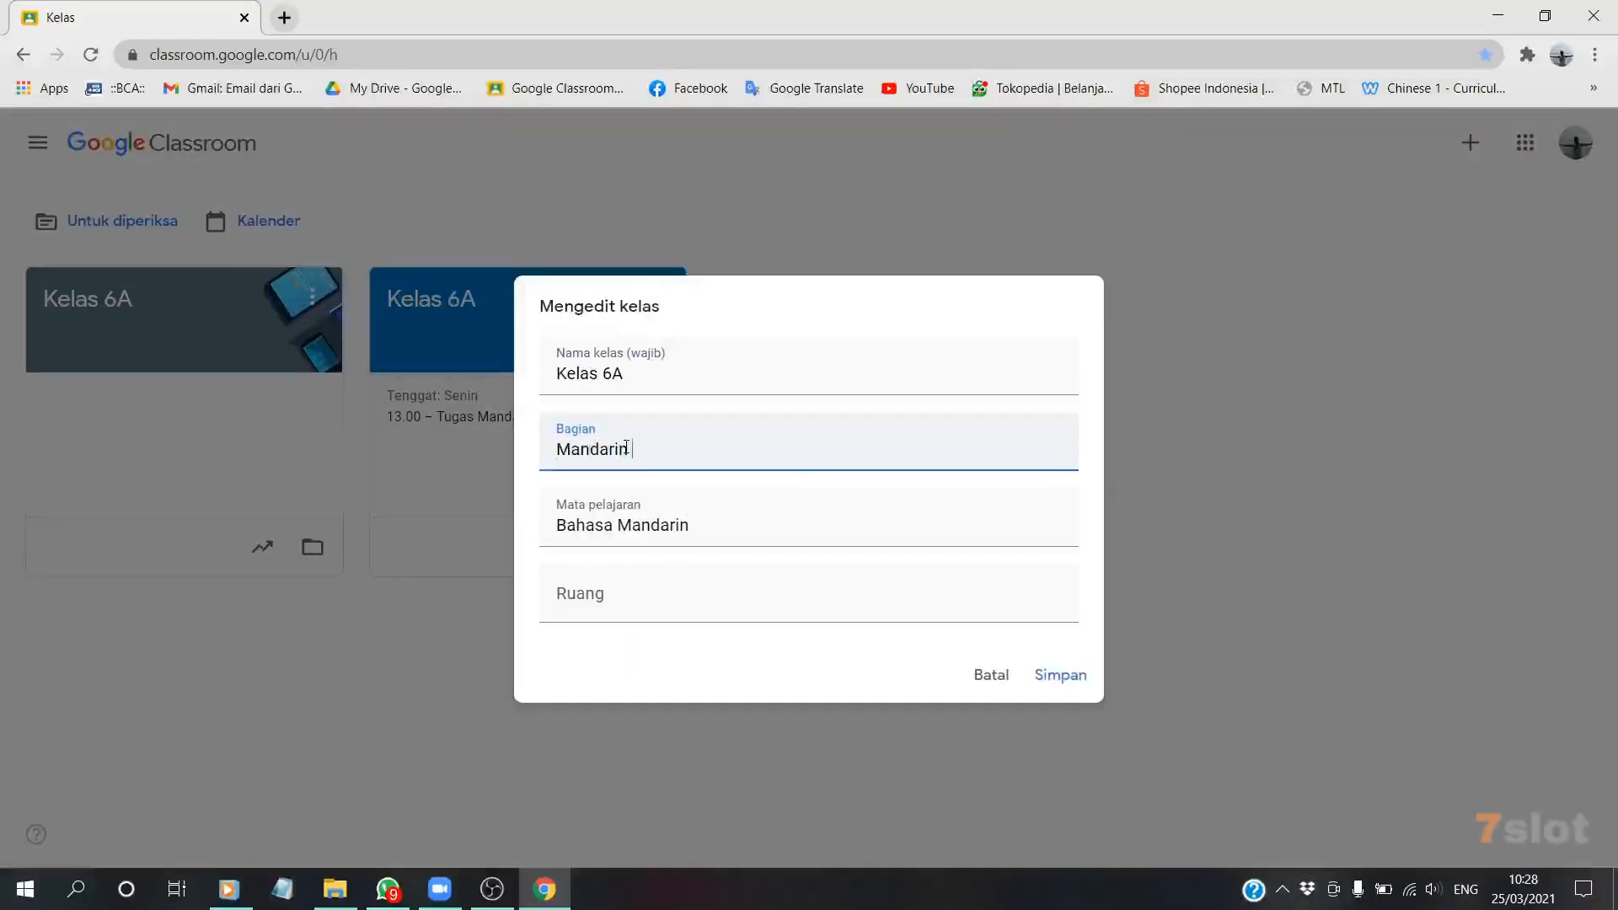
left_click(559, 502)
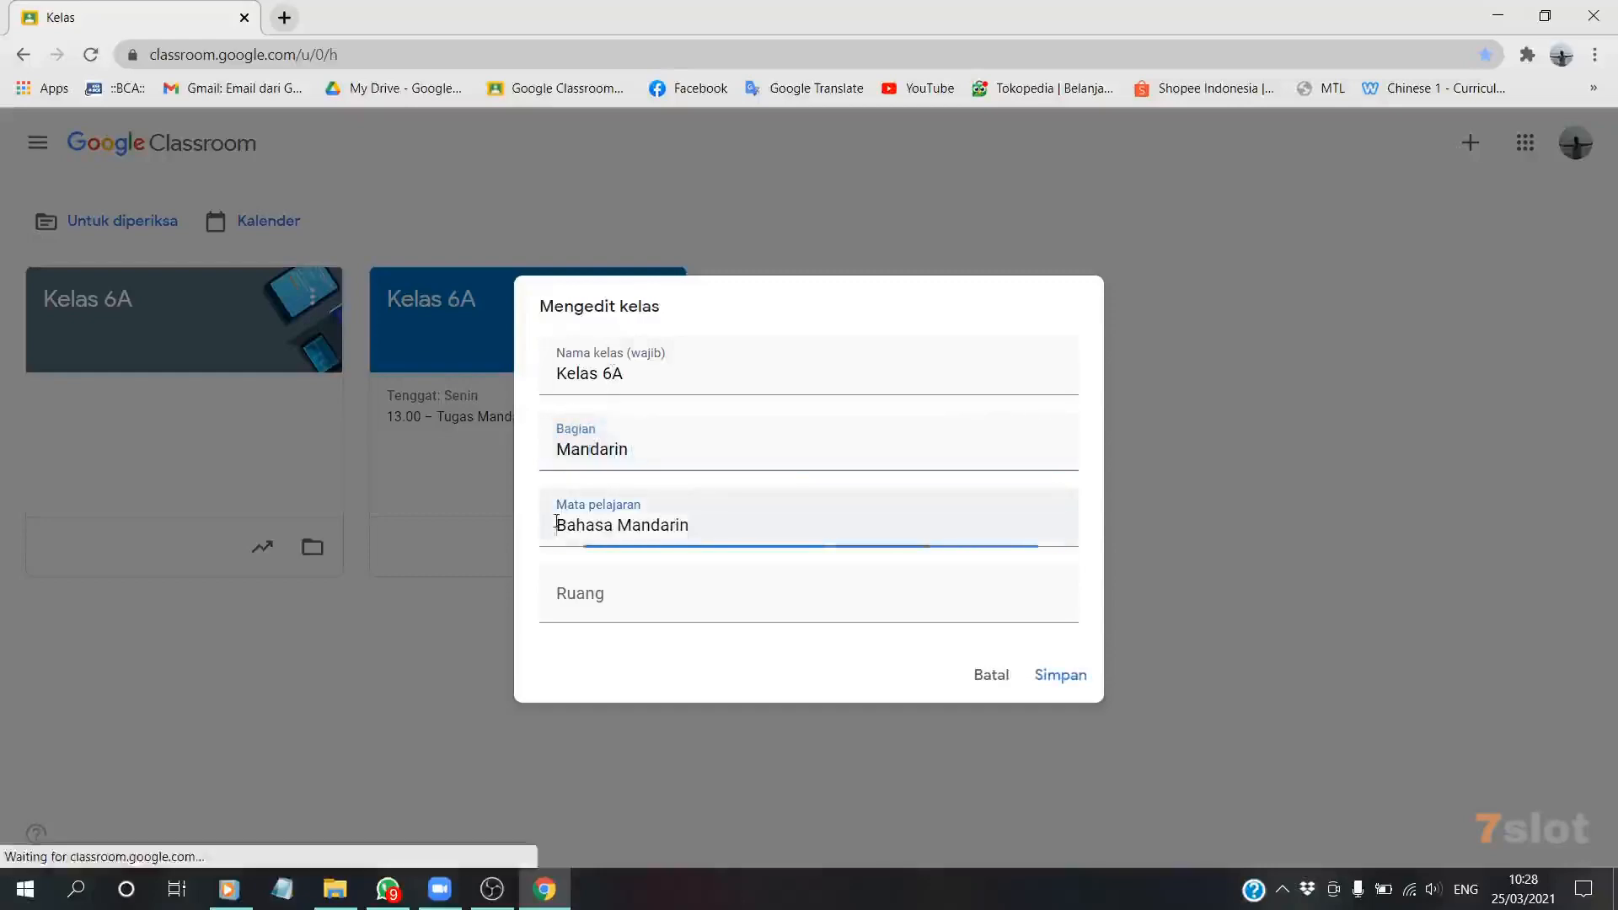
left_click(559, 447)
type("Ba")
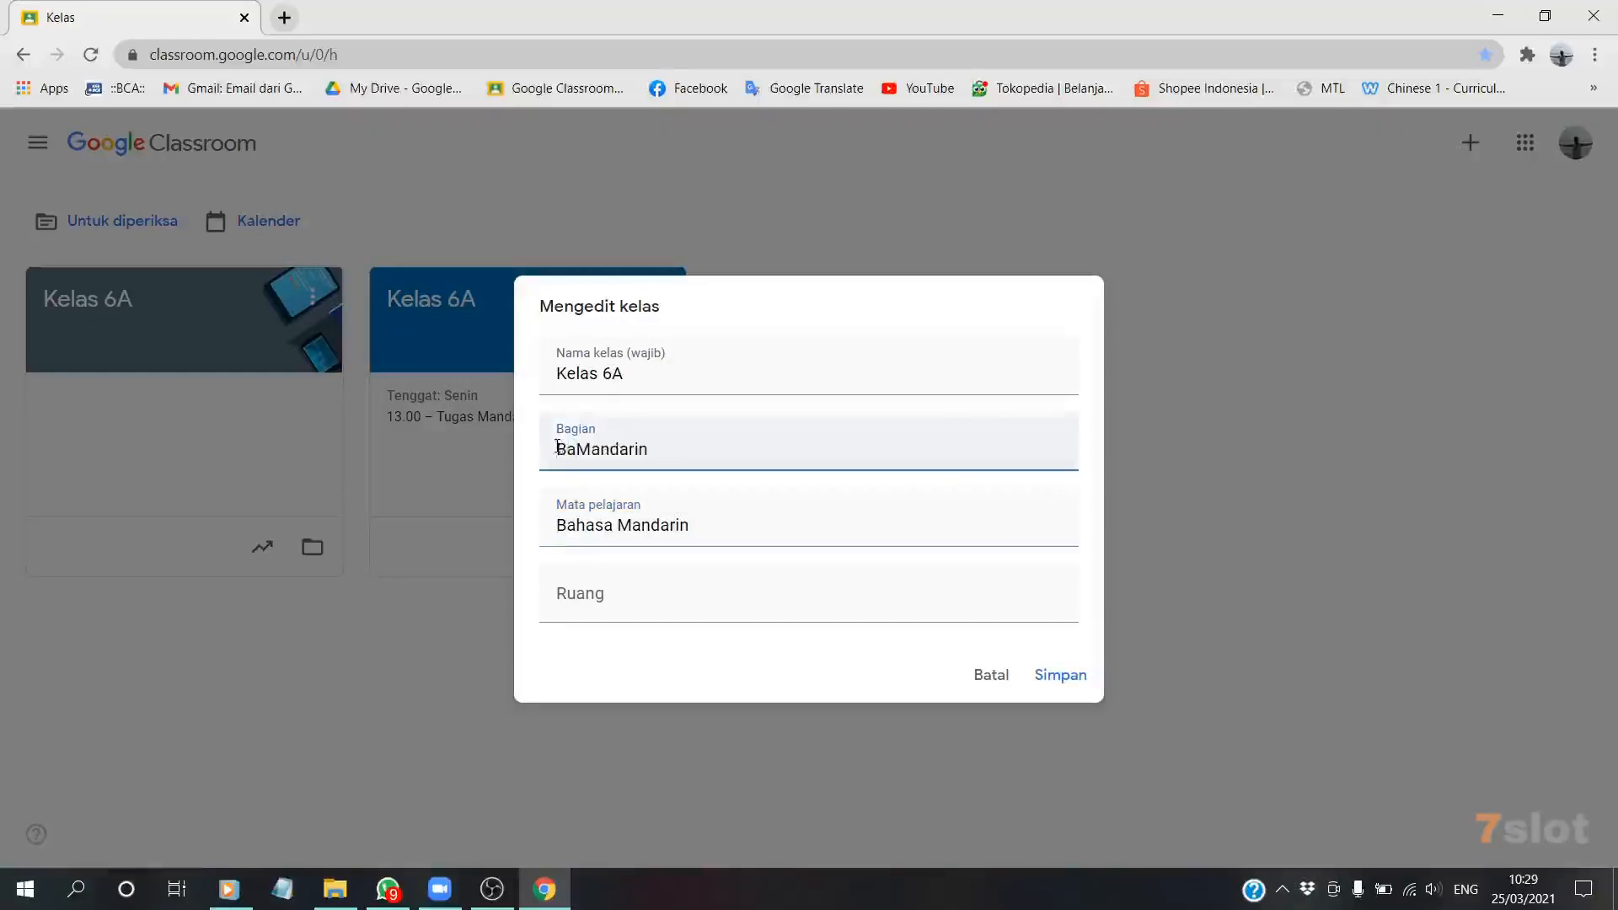
type("hasa")
left_click(1064, 676)
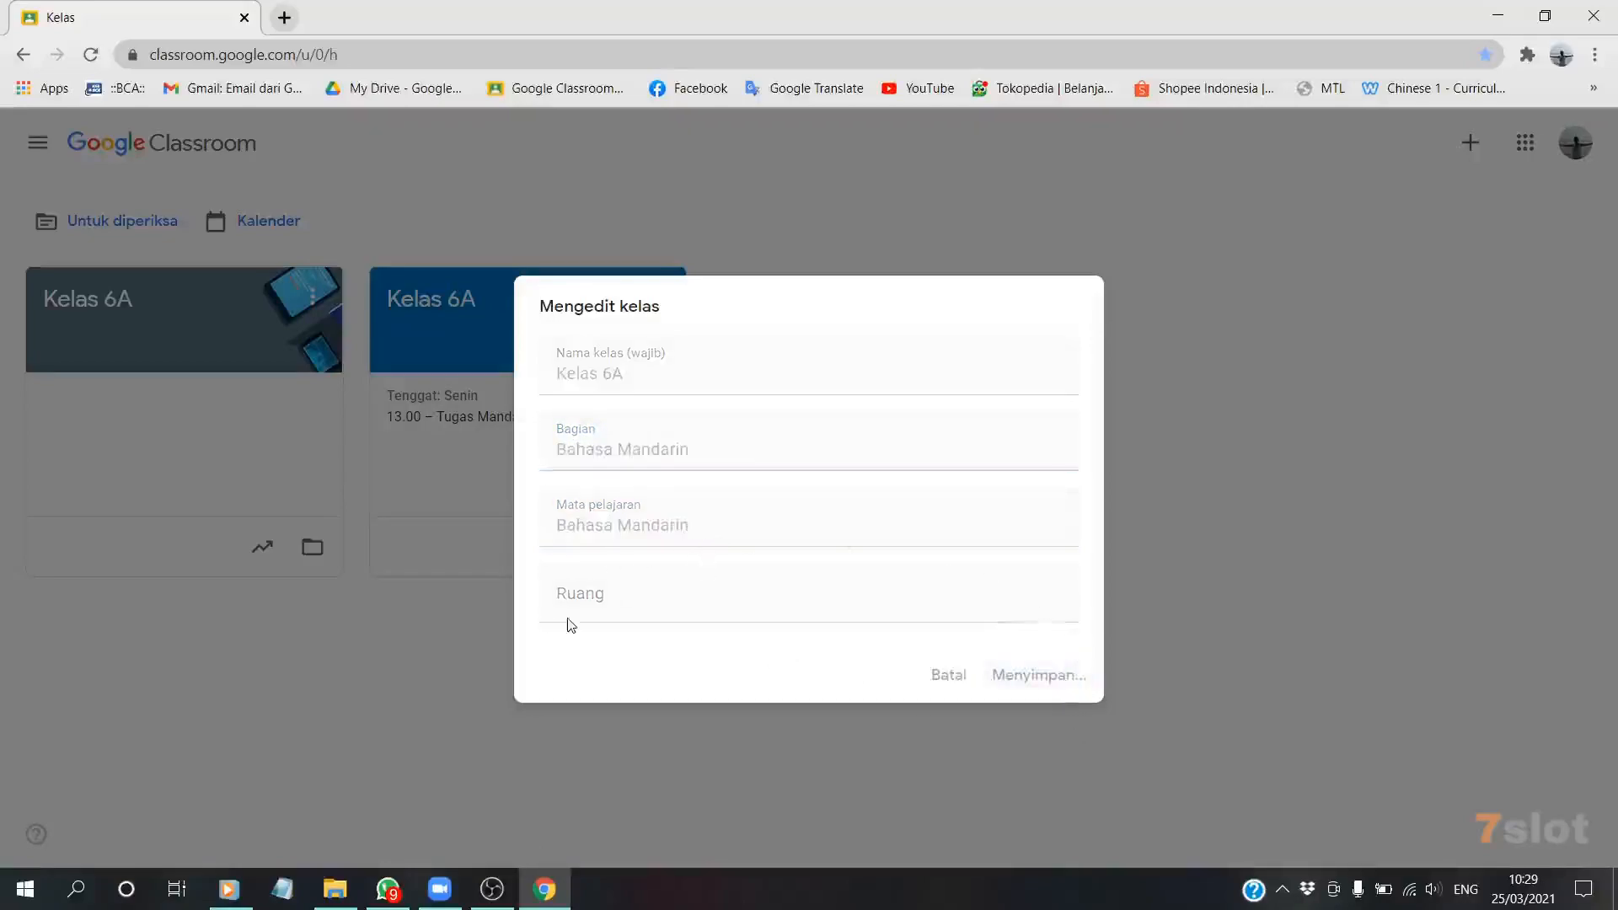